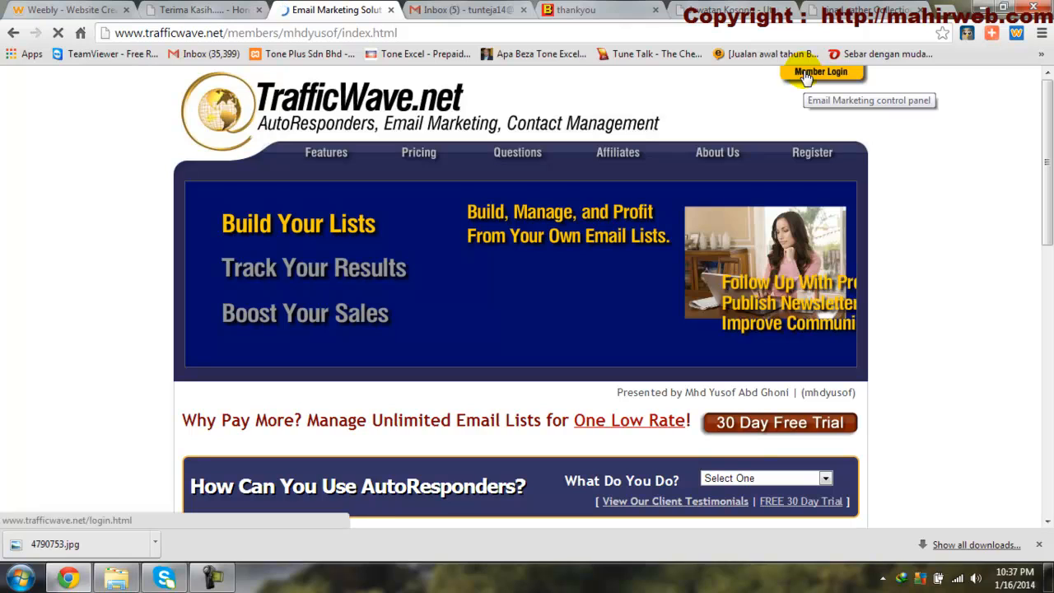
Log in to the TrafficWave.net member back office with the saved username and the account password.
click(805, 76)
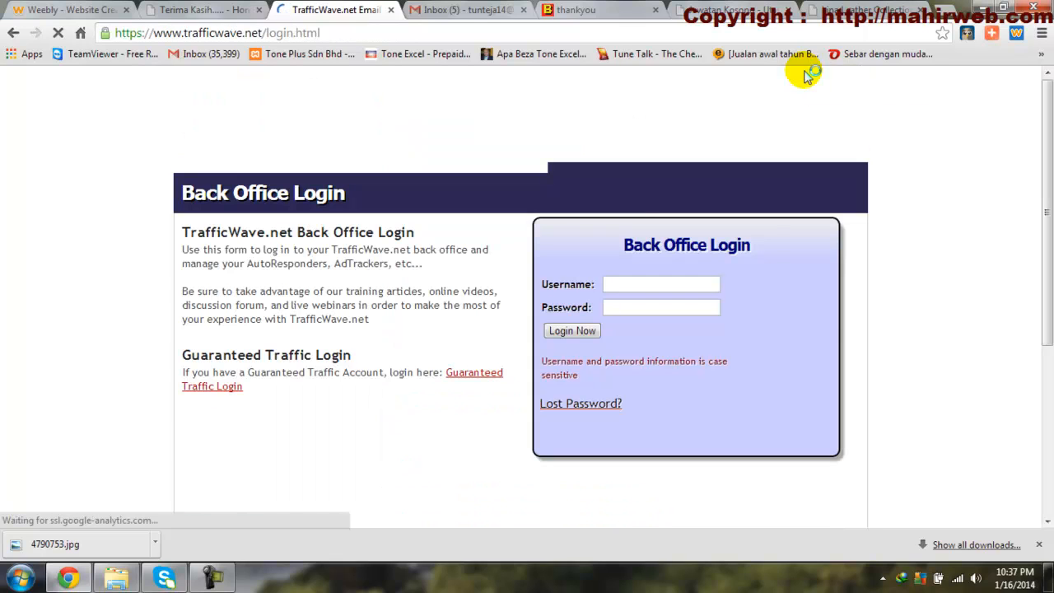
click(633, 284)
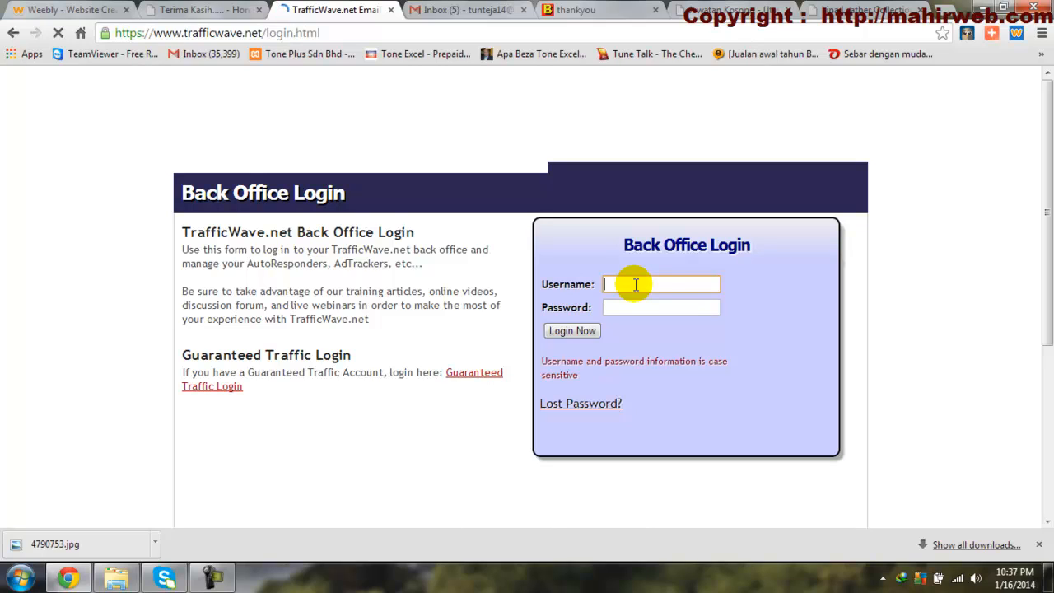
text(mhd)
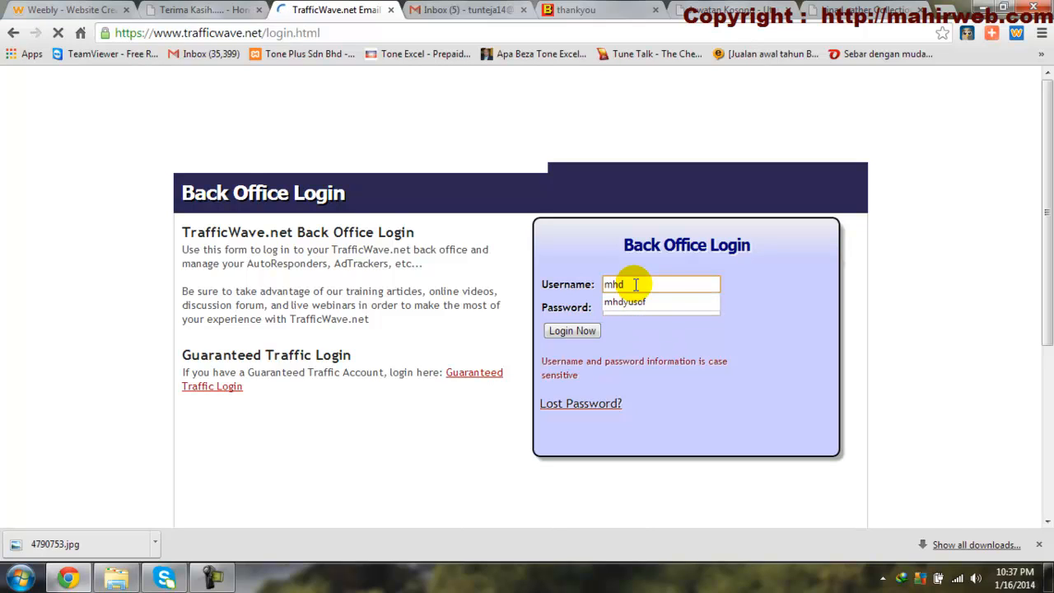
click(634, 302)
click(628, 308)
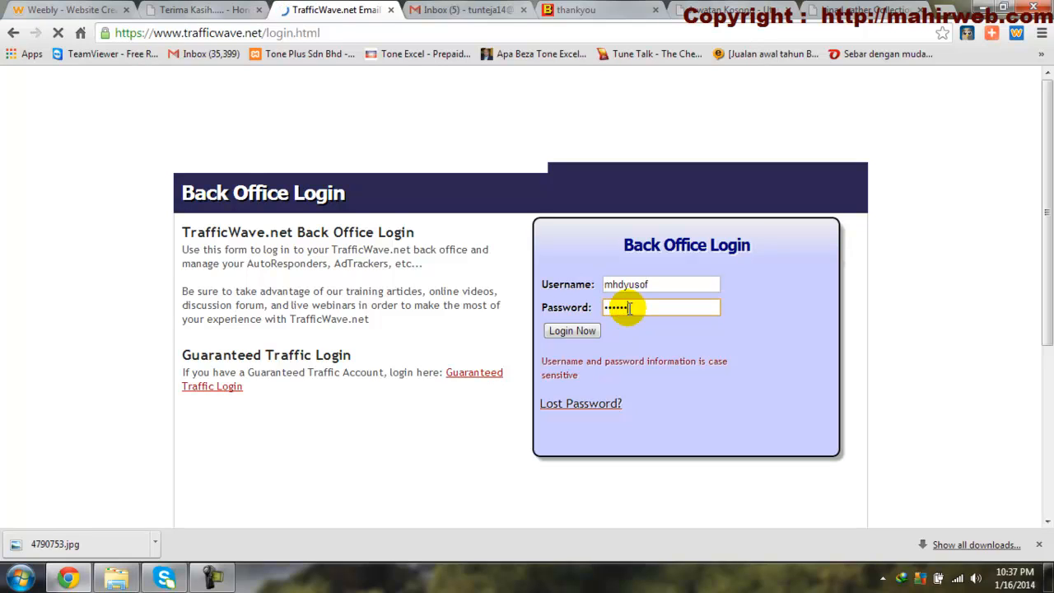
click(567, 331)
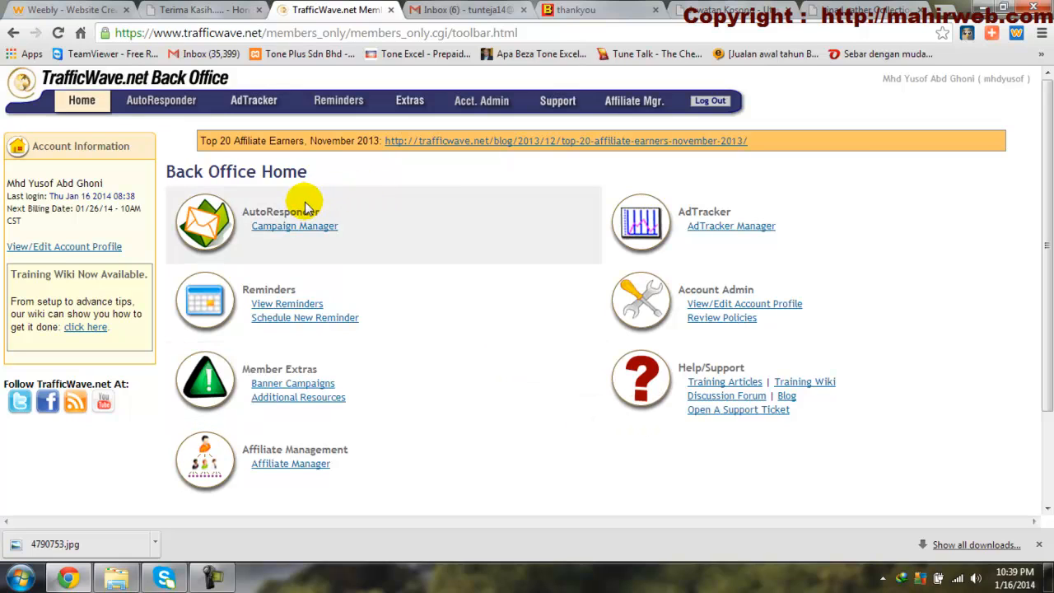
Open AutoResponder Campaign Manager and start a new campaign at step 1 of 5.
mouse_move(144, 102)
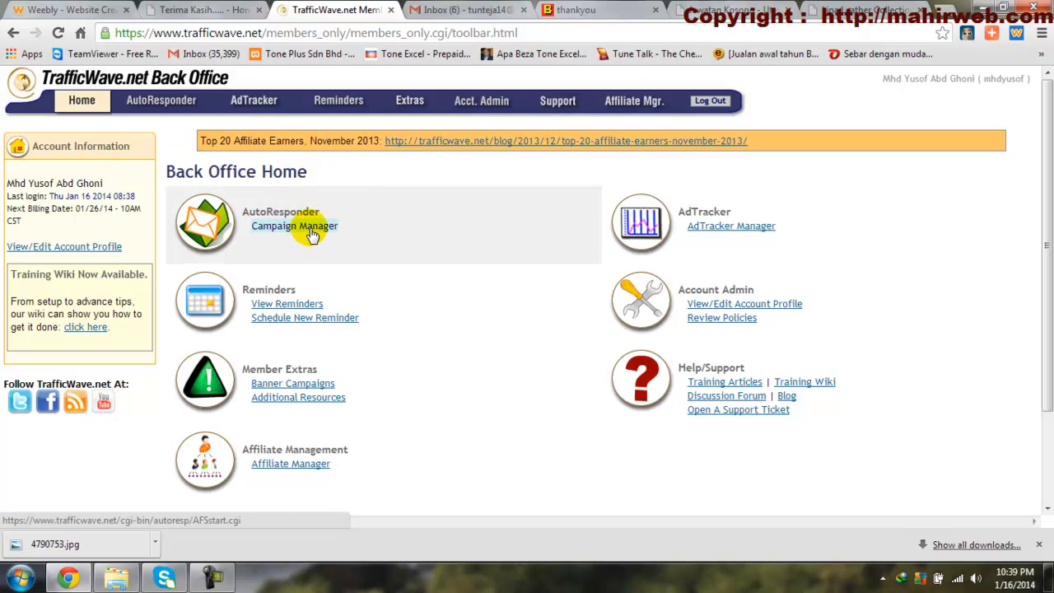
click(313, 232)
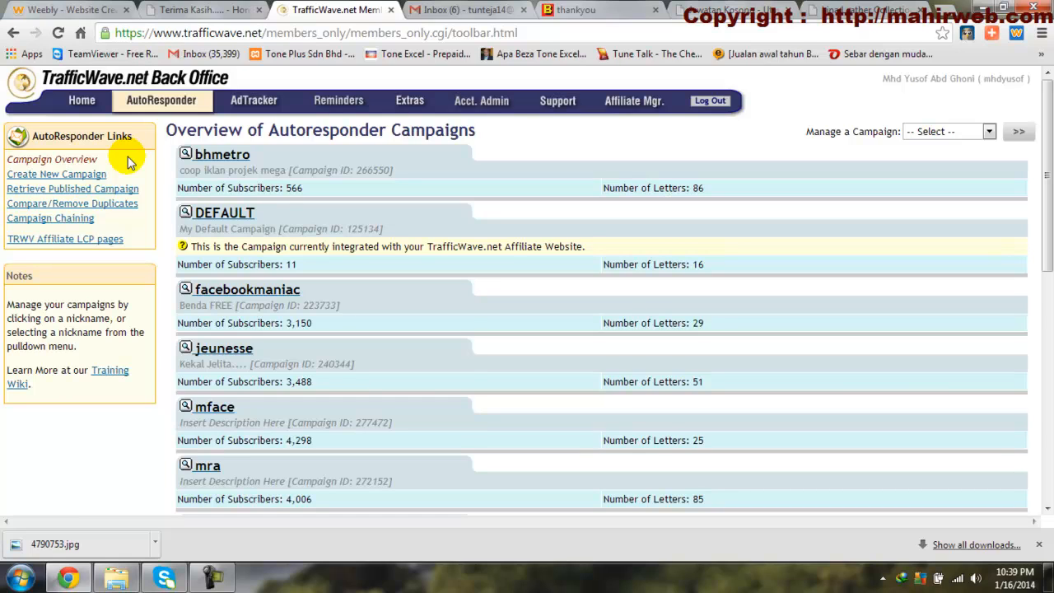
click(76, 177)
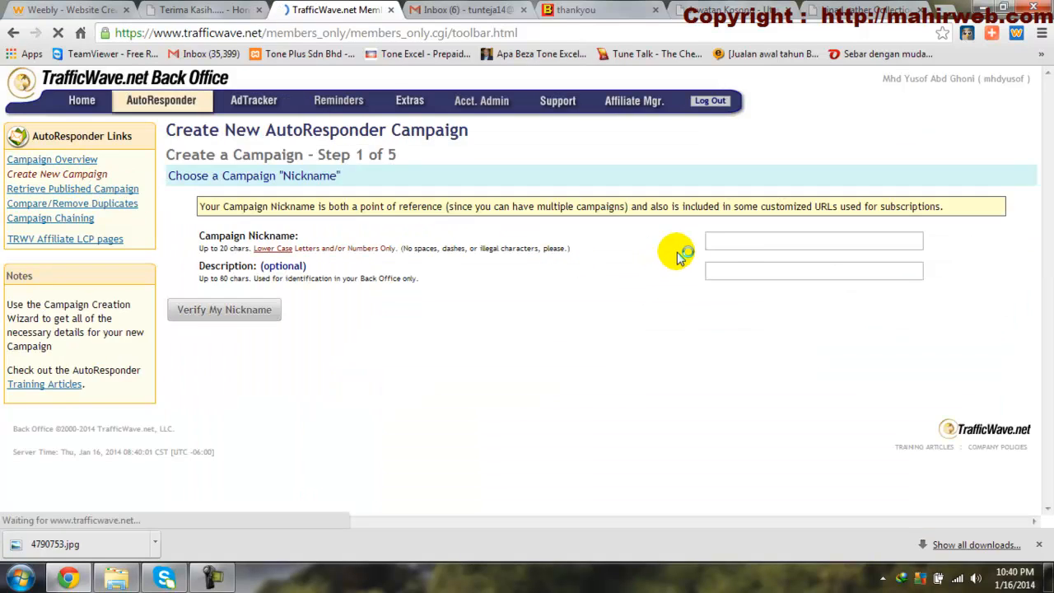
Enter nickname 'begkulit' and description 'kempen jual beg kulit', then verify the nickname.
click(733, 244)
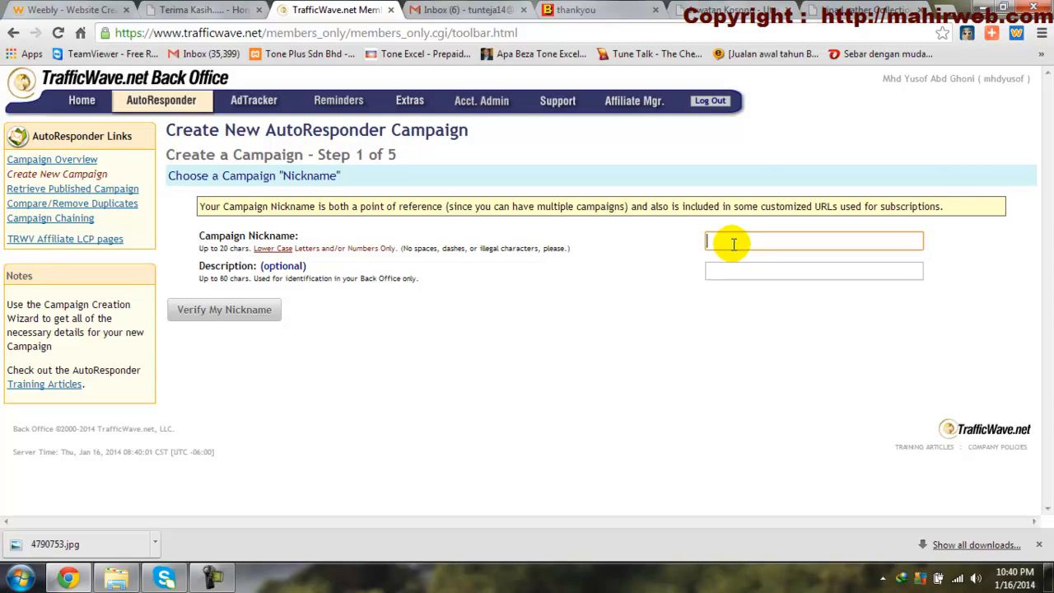
text(tune)
text(begkulit)
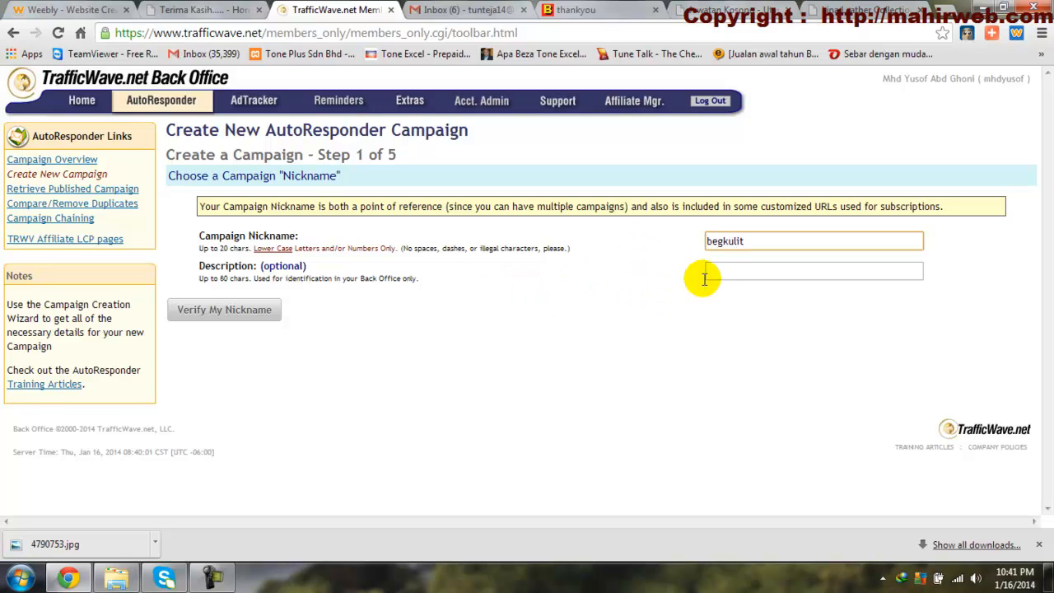
click(732, 273)
text(kem)
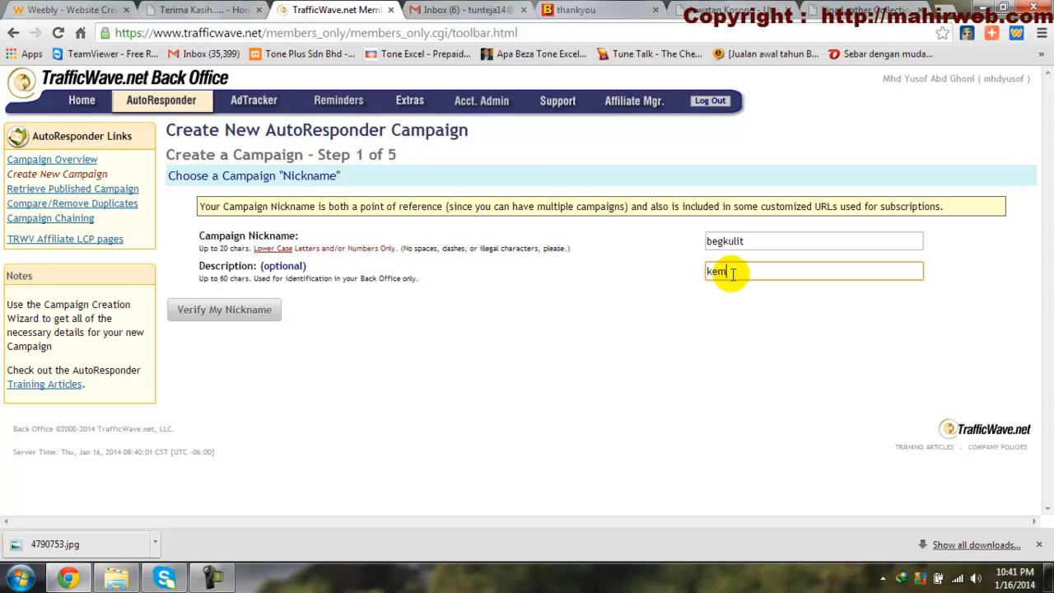
text(pen jual beg kulit)
click(240, 310)
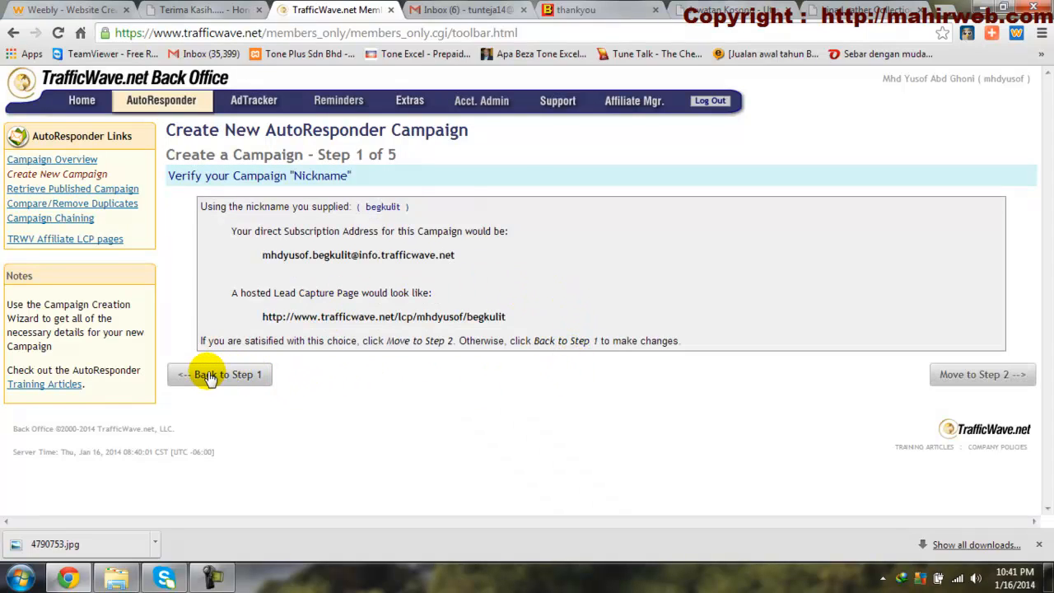
On step 2, enter the return e-mail name and copy the sender's e-mail into Return E-mail Address.
click(984, 377)
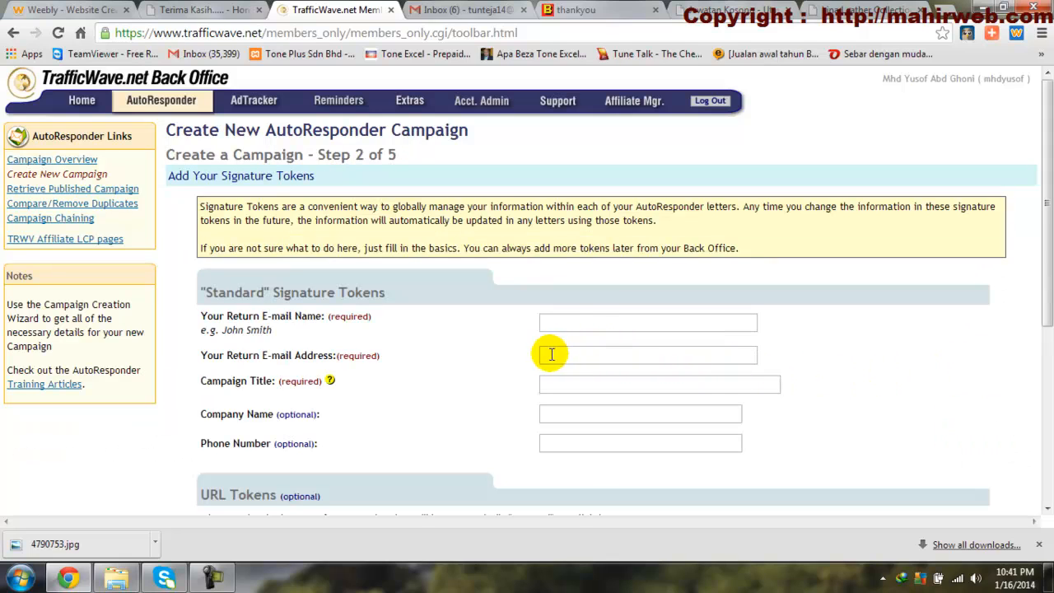
click(577, 319)
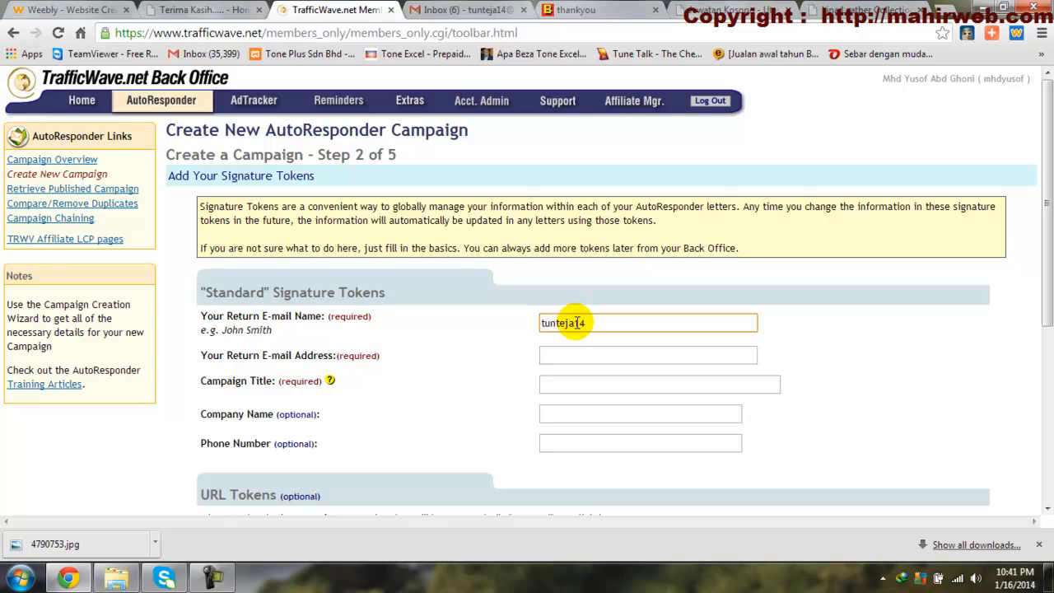
text(@gail.com)
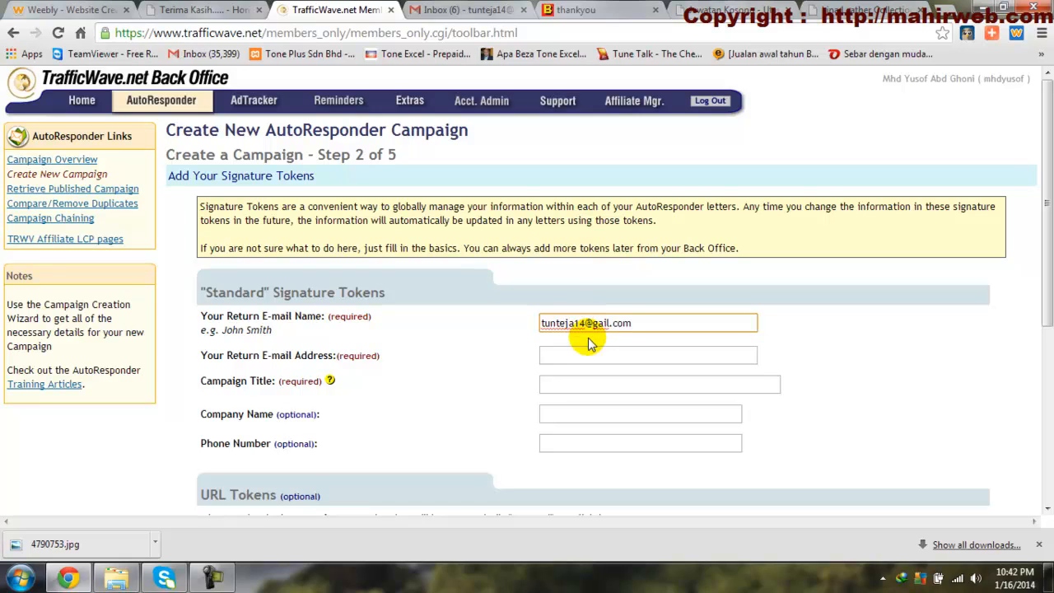
click(600, 324)
text(m)
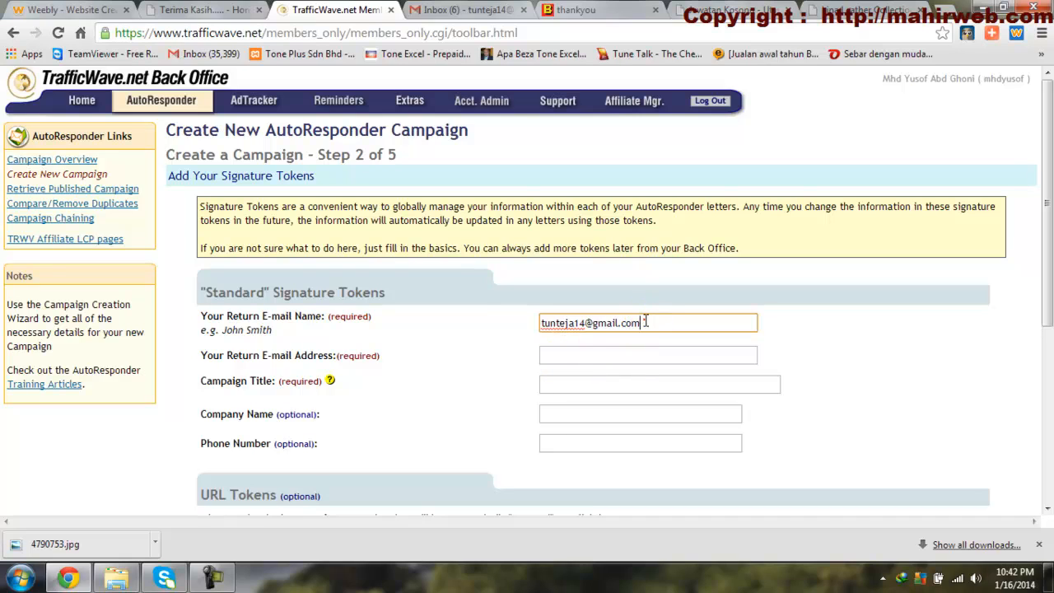
drag(644, 324, 520, 329)
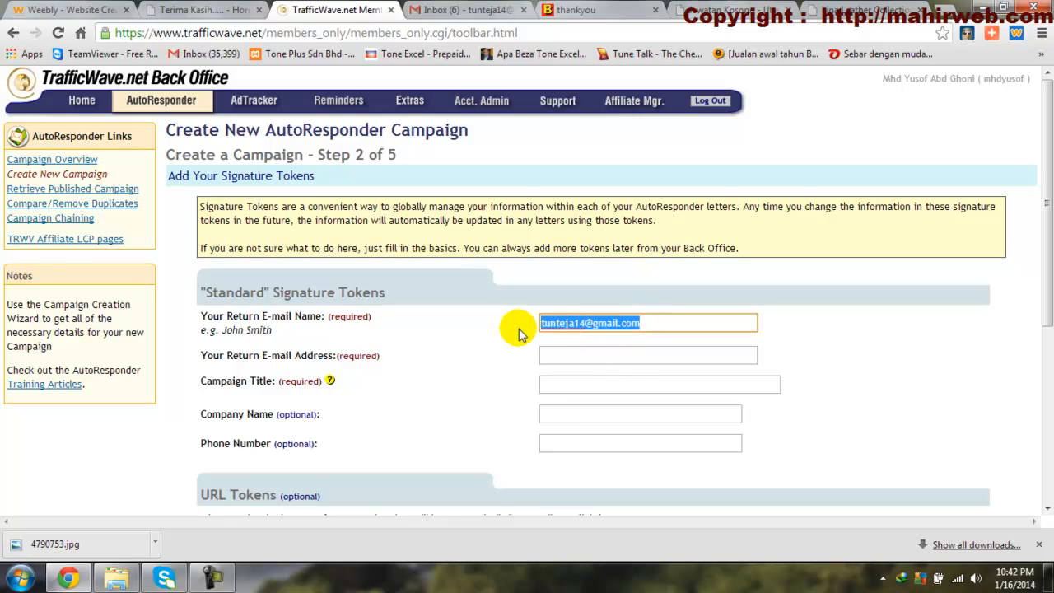
key(ctrl+c)
click(568, 355)
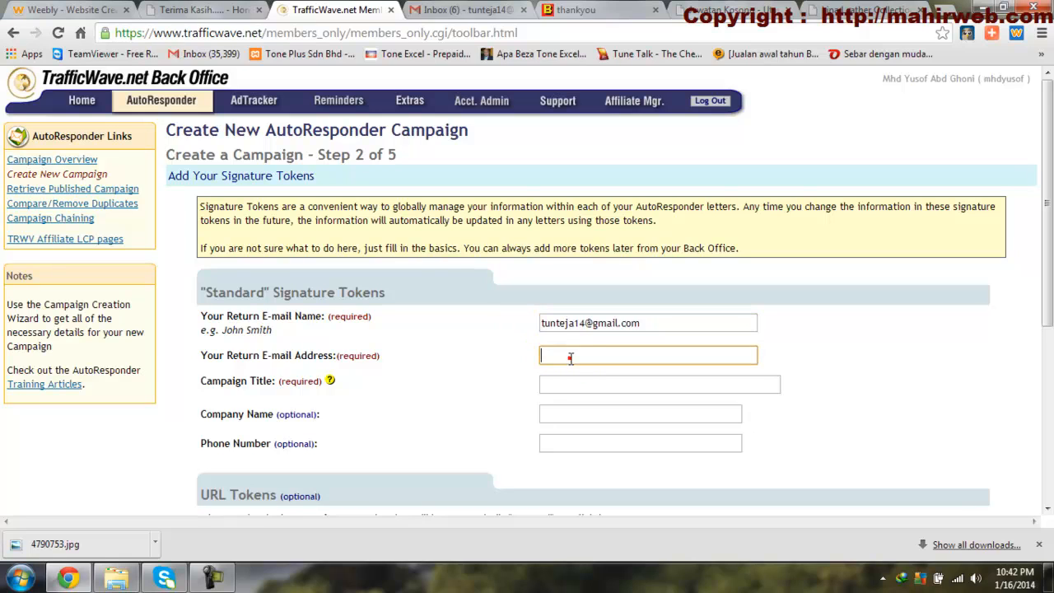
key(ctrl+v)
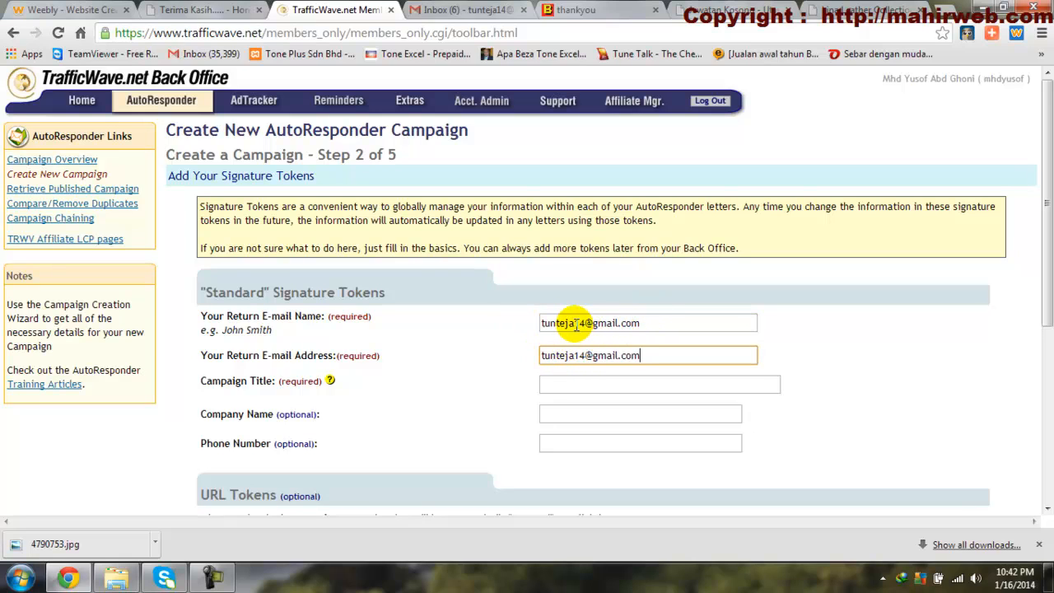
drag(574, 323, 675, 322)
key(BackSpace)
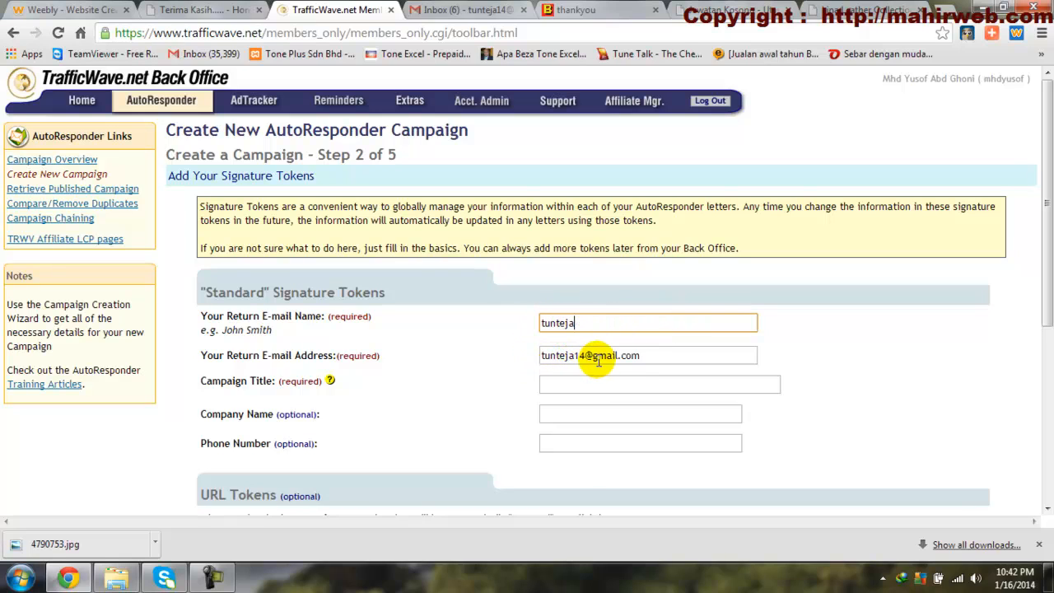
Enter campaign title 'jual beg kulit' and fill in the phone number from autocomplete.
click(561, 386)
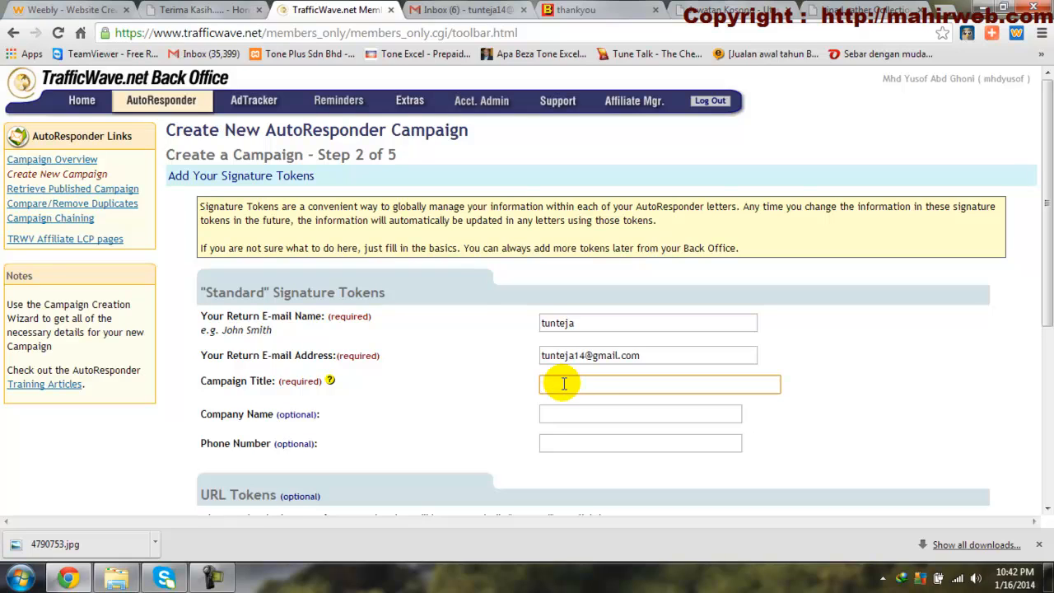
text(jual beg kulit)
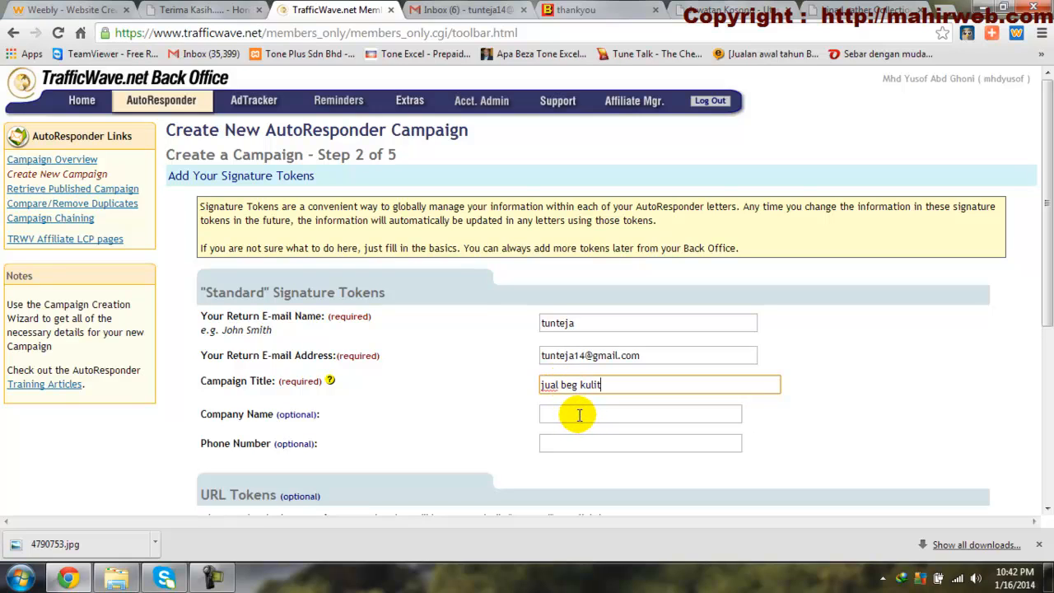
click(565, 411)
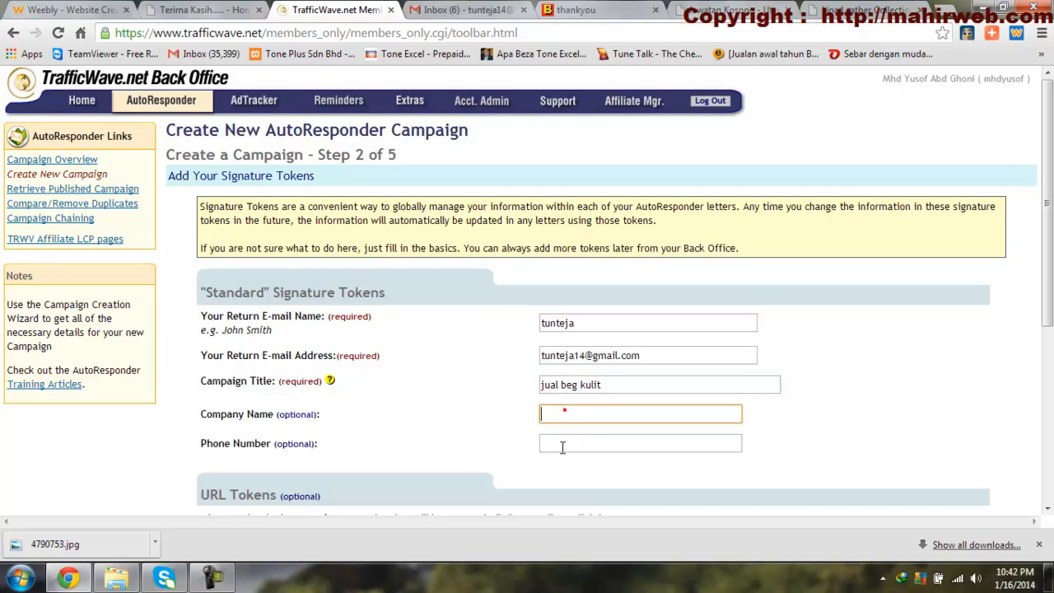
click(557, 442)
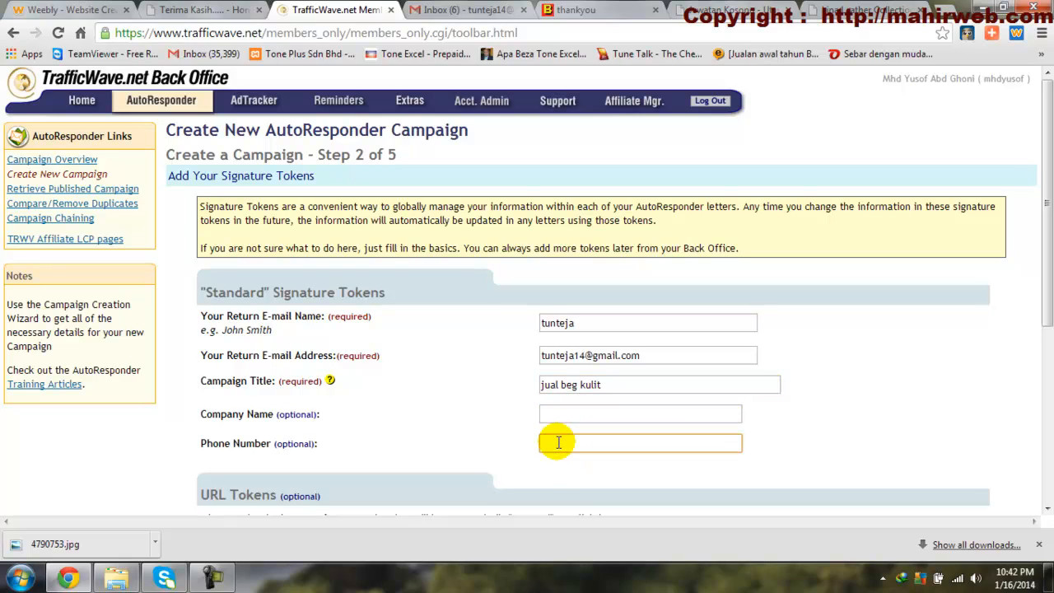
text(0)
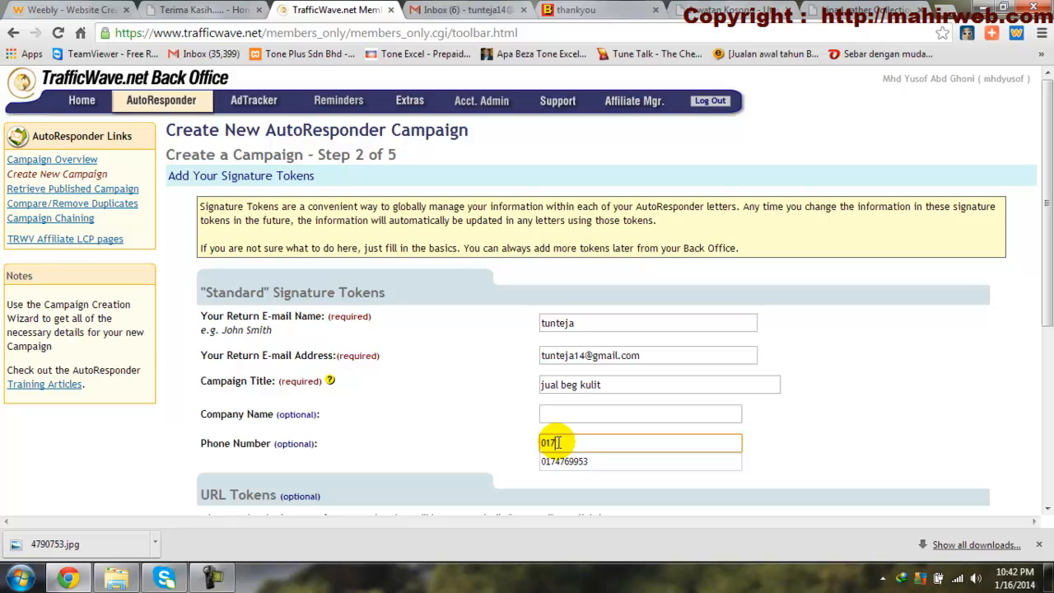
text(17)
click(576, 461)
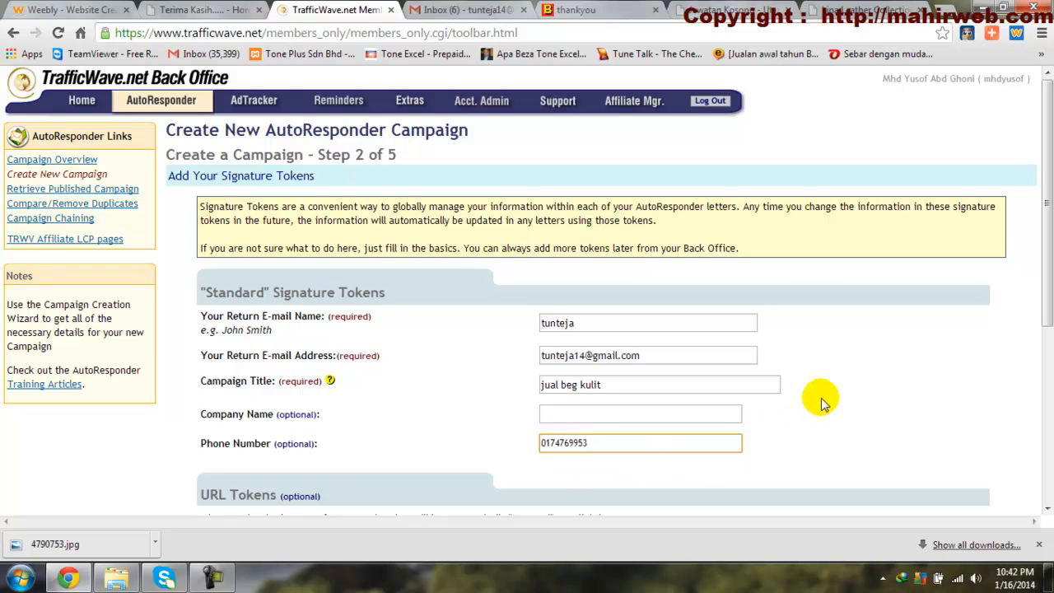
scroll(848, 378, down, 2)
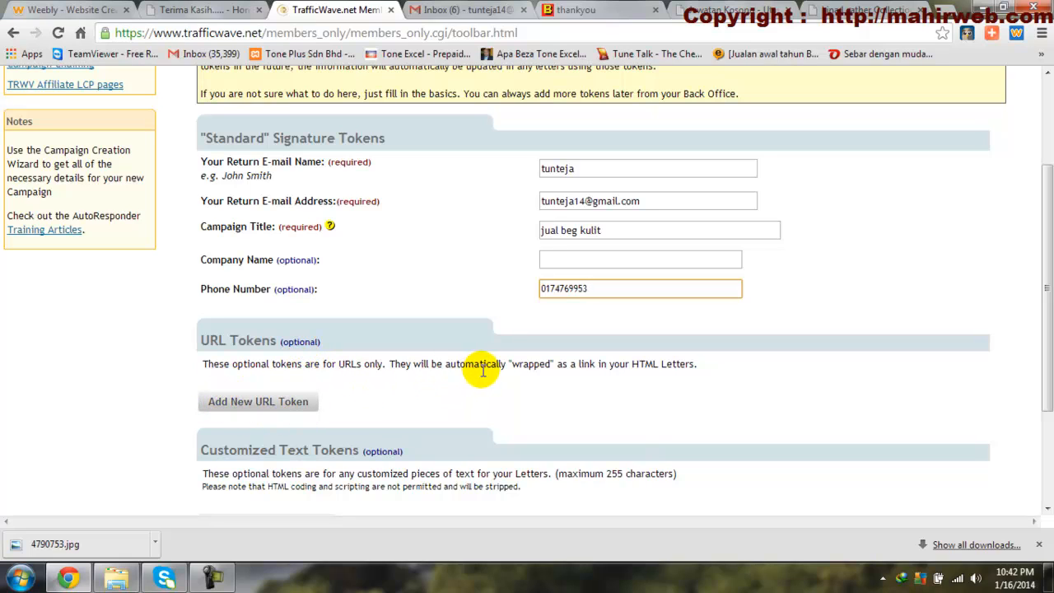
click(280, 403)
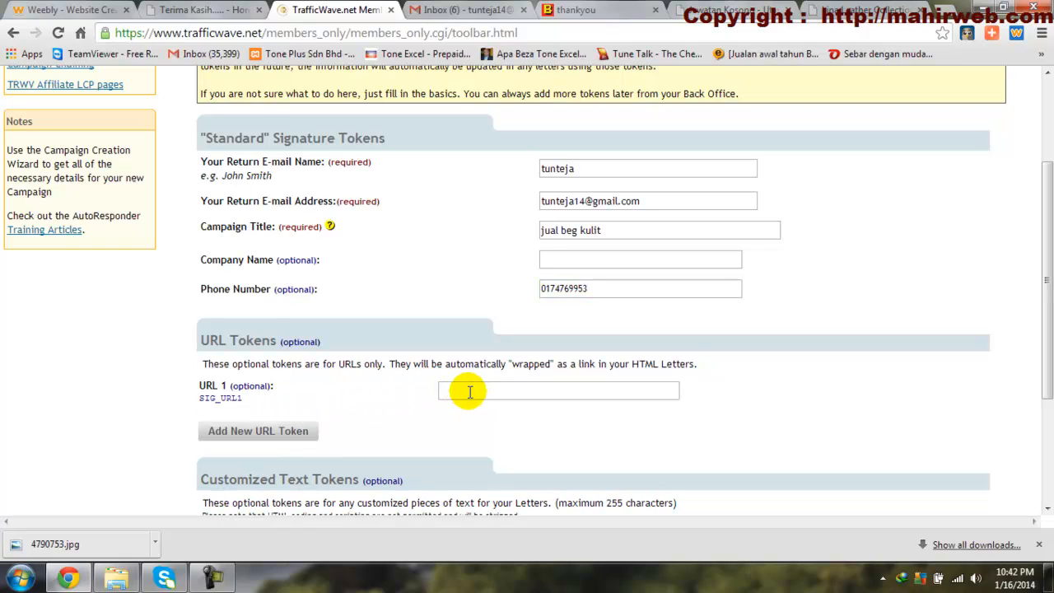
click(466, 390)
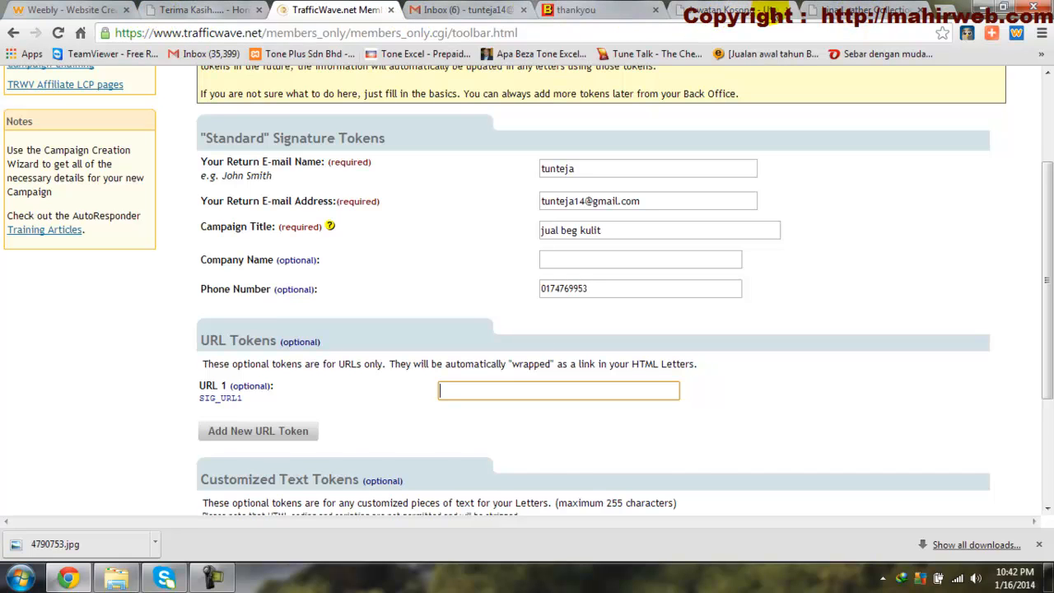
click(869, 10)
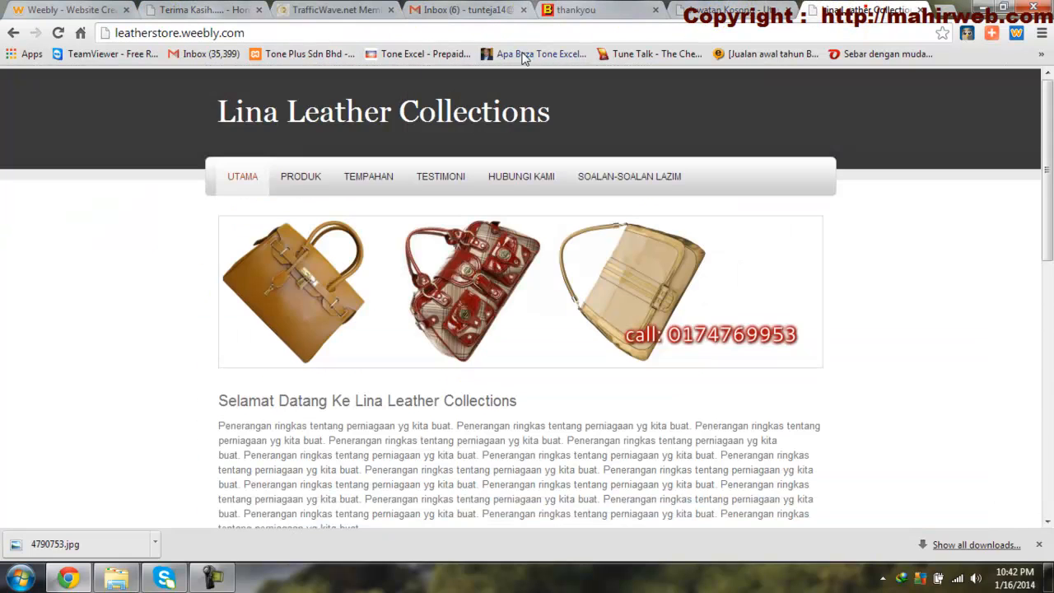
click(216, 39)
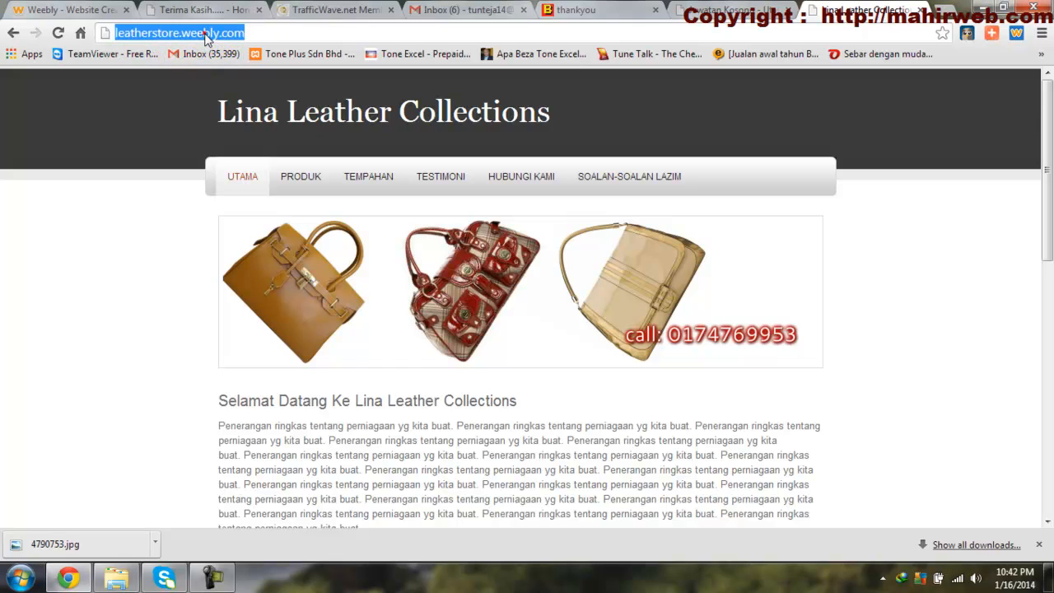
right_click(207, 34)
click(237, 88)
click(288, 10)
click(443, 398)
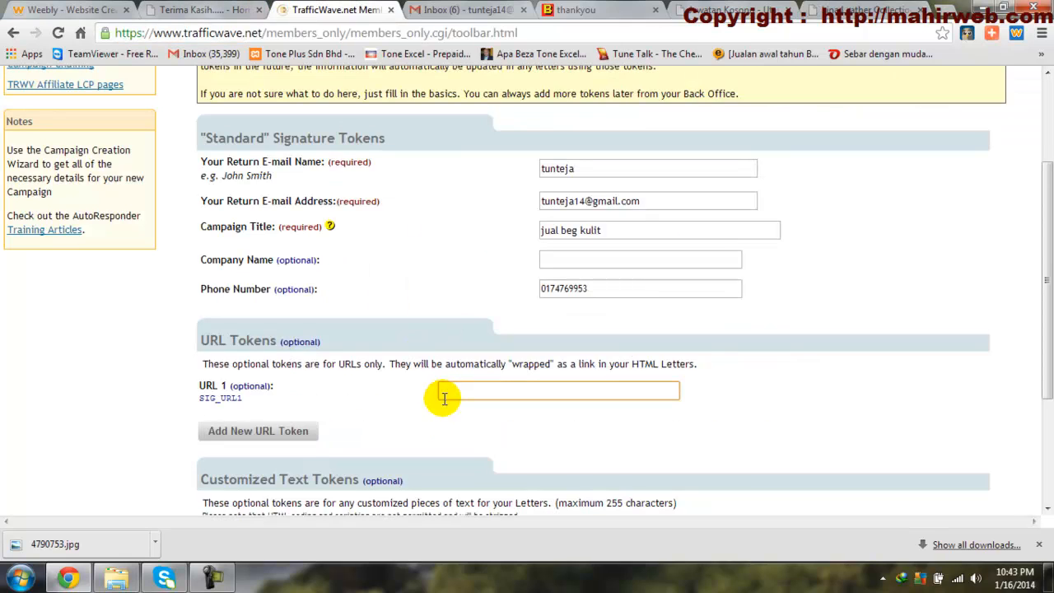
right_click(446, 389)
key(ctrl+v)
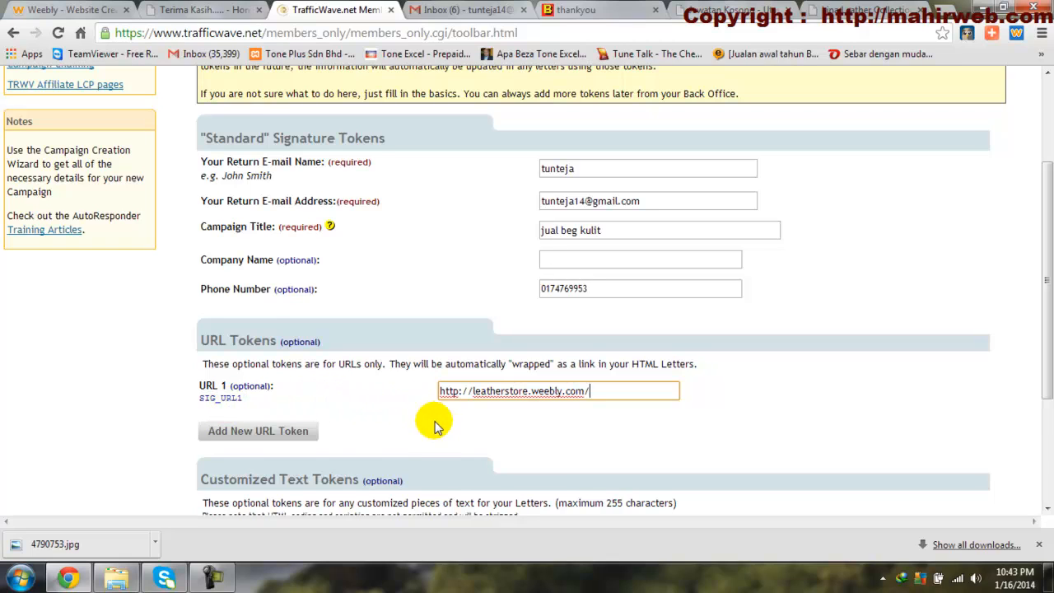
Add empty URL 2, URL 3 and URL 4 tokens and continue to Step 3.
click(261, 434)
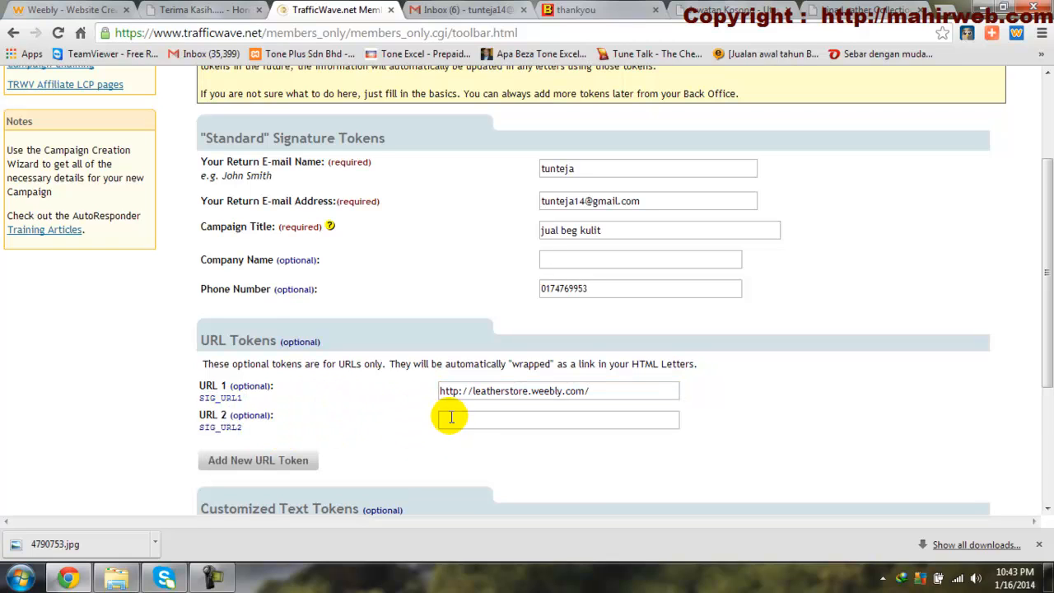
click(506, 418)
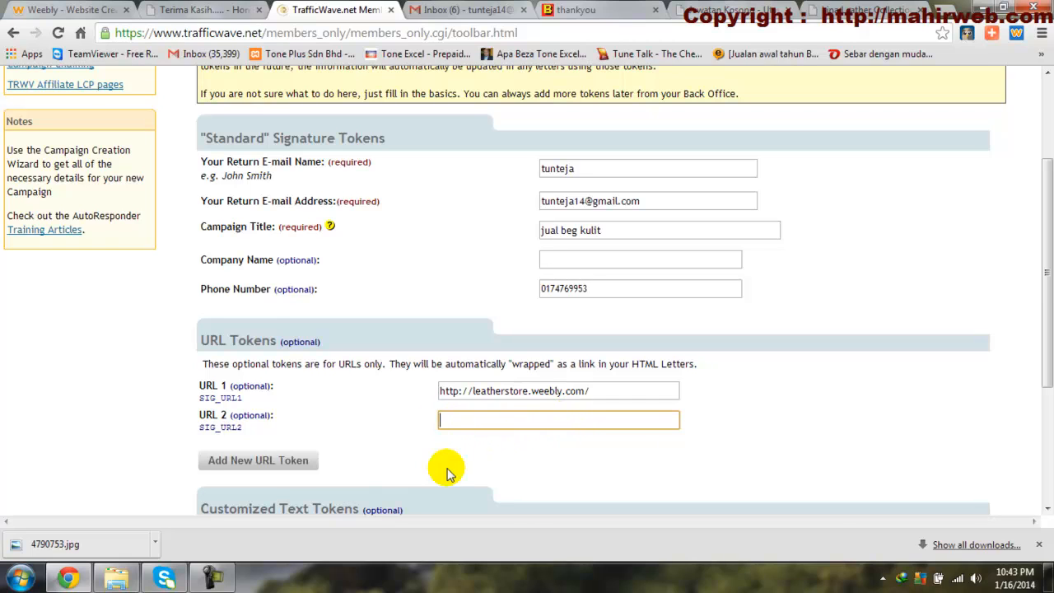
click(262, 465)
click(247, 489)
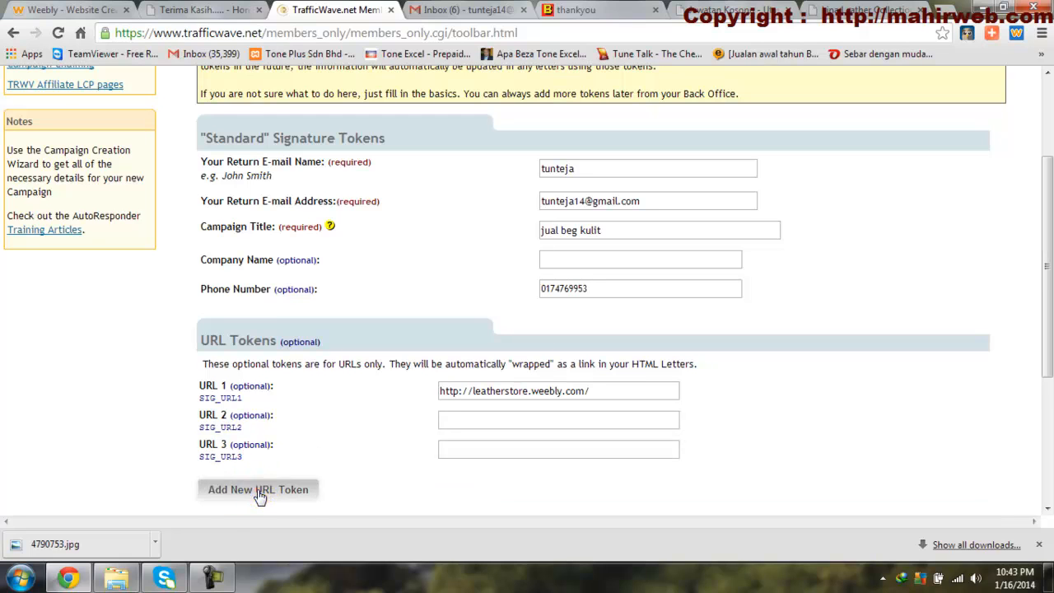
scroll(605, 376, down, 2)
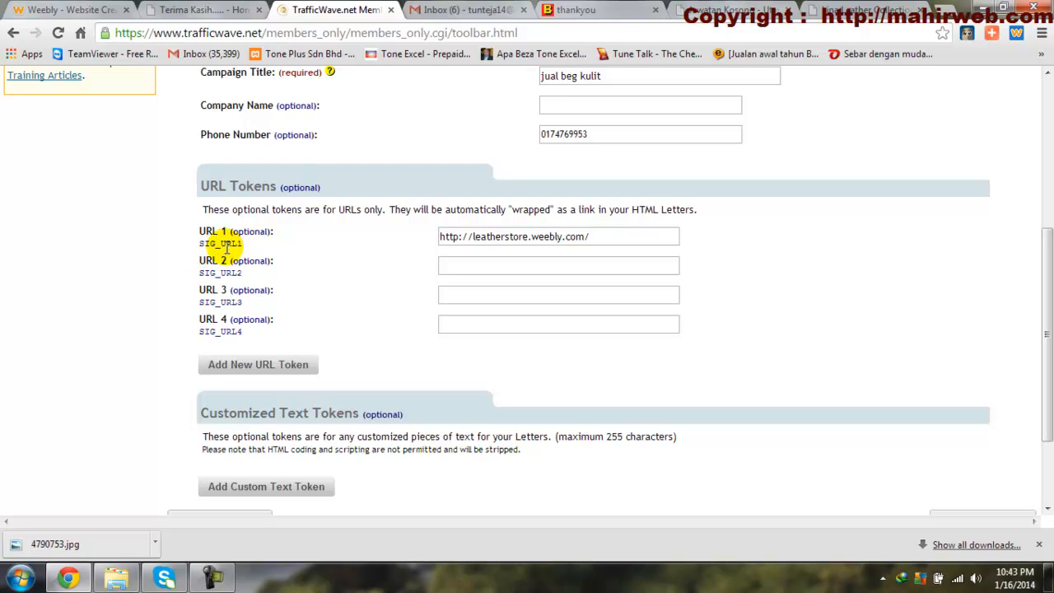
drag(200, 244, 238, 245)
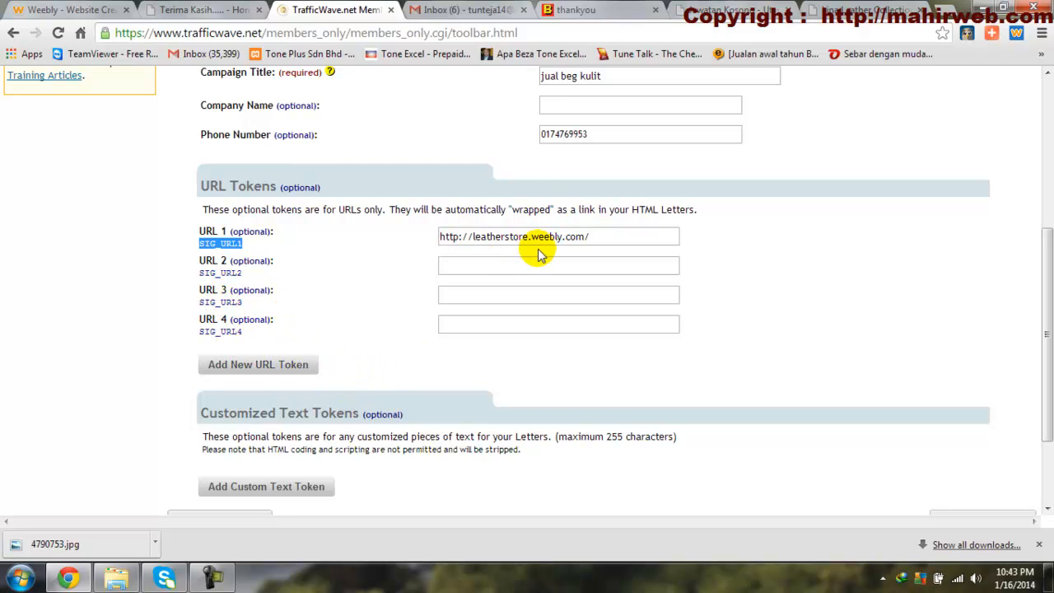
scroll(353, 370, down, 3)
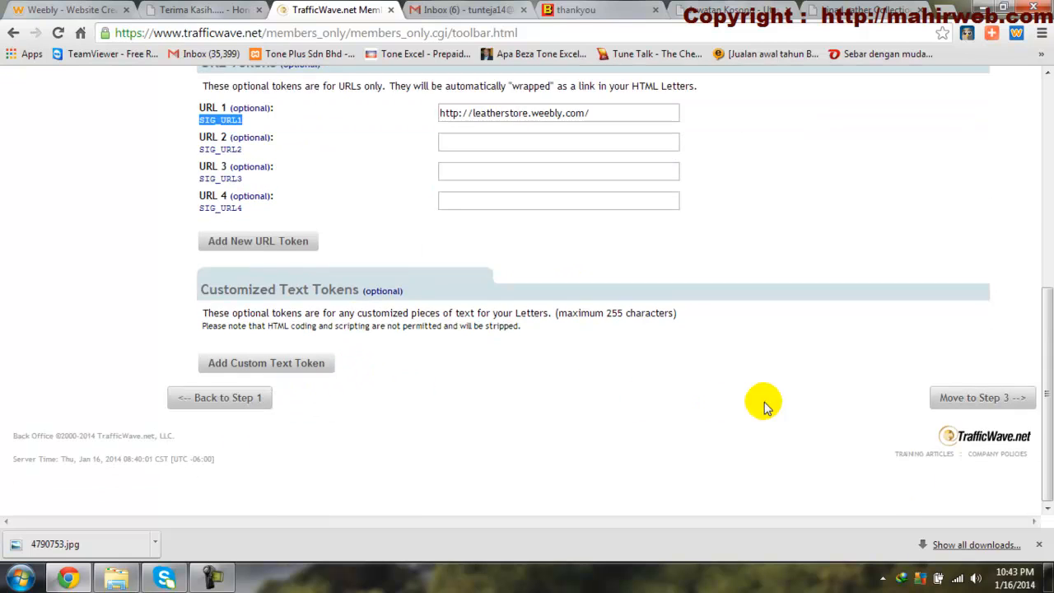
click(957, 398)
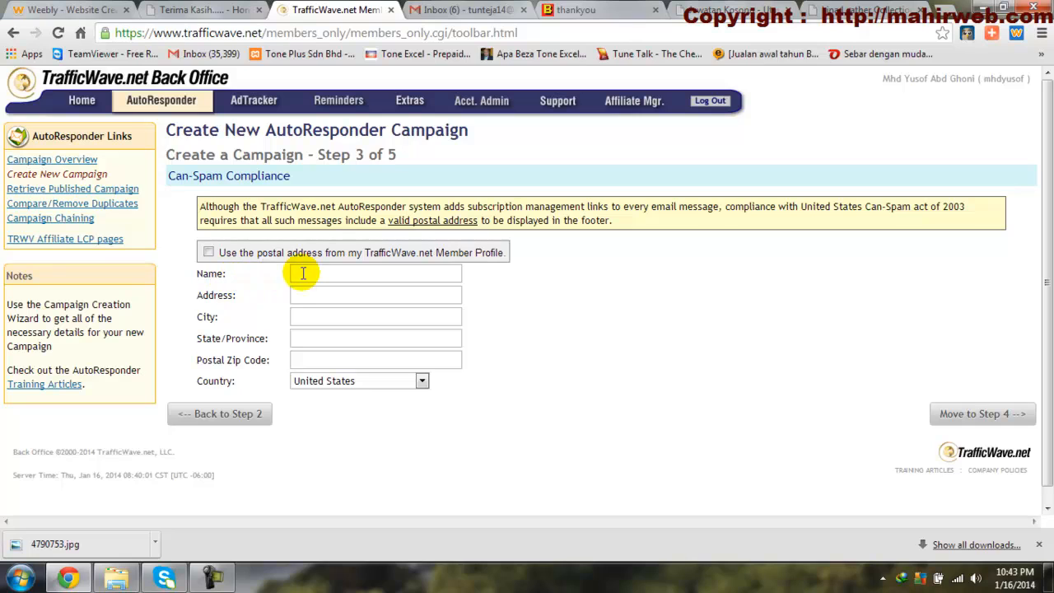
Use the member profile postal address for Can-Spam compliance and continue to Step 4.
click(208, 252)
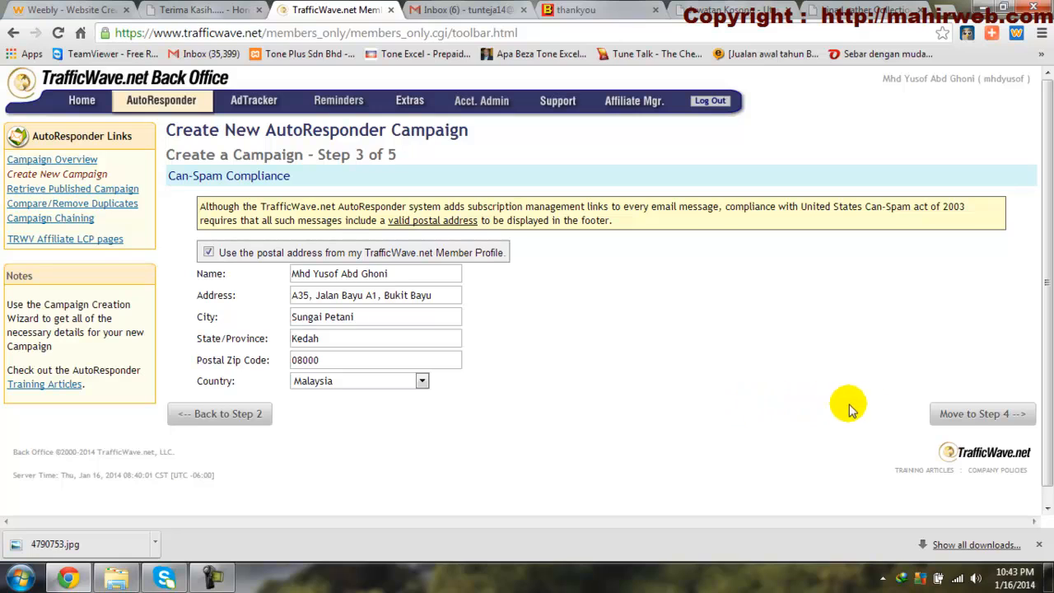
click(968, 416)
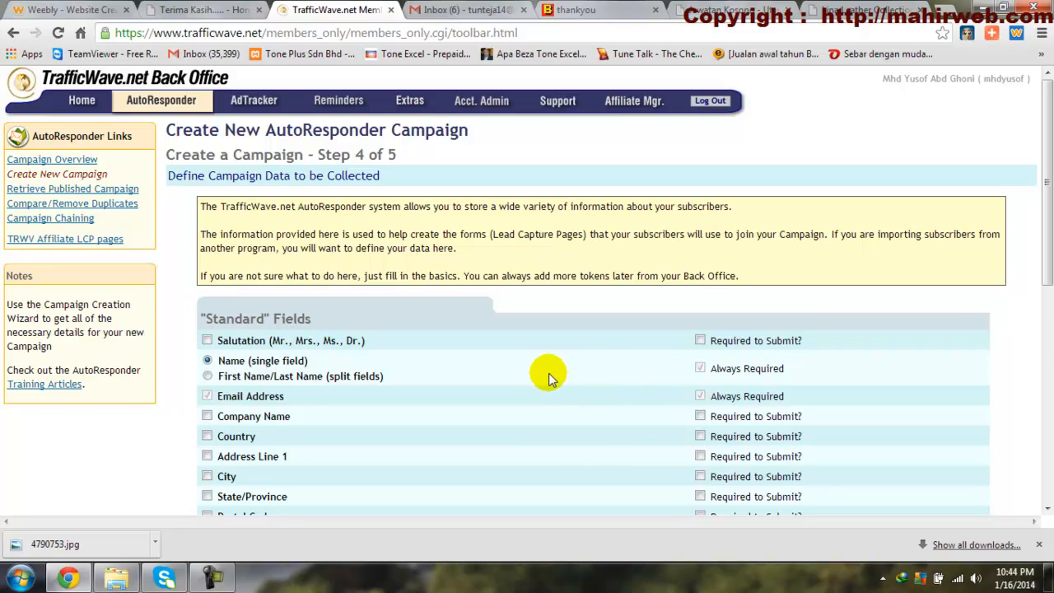
Keep Name (single field) and Email Address as the collected fields and continue to Step 5.
scroll(547, 372, down, 2)
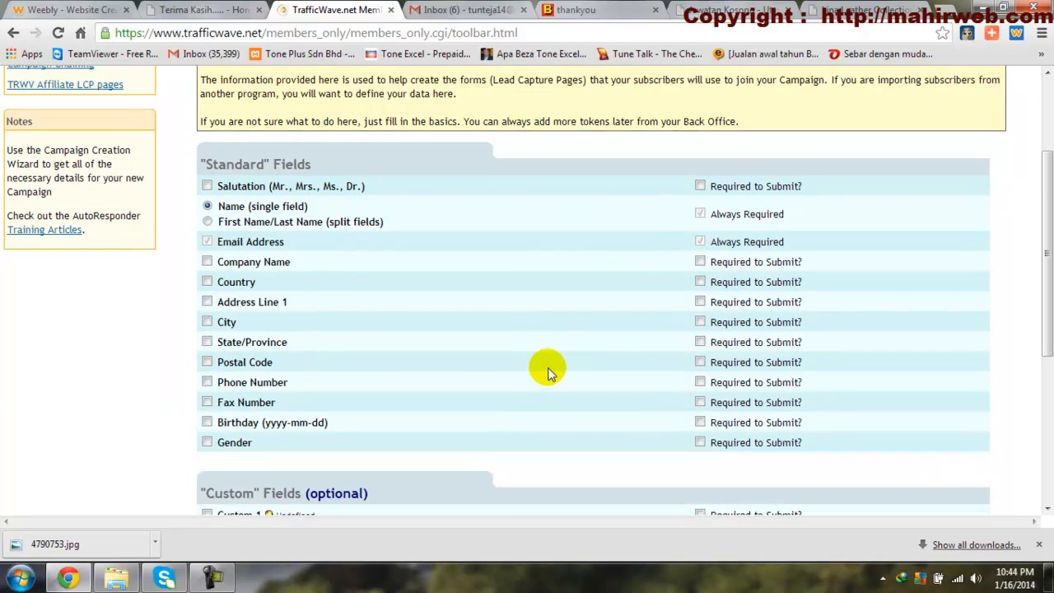
scroll(547, 372, up, 1)
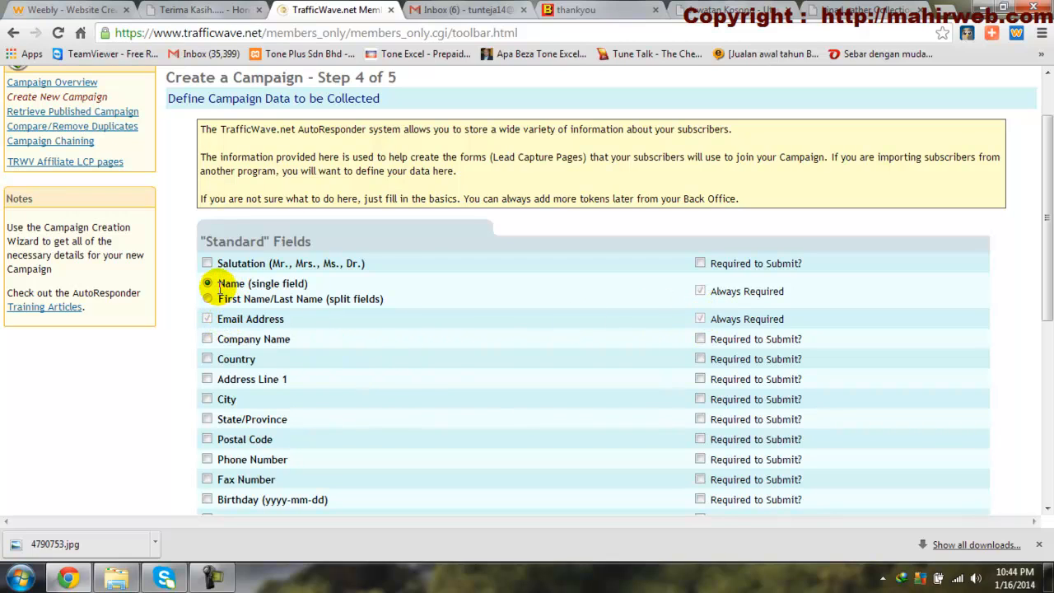
drag(216, 283, 317, 283)
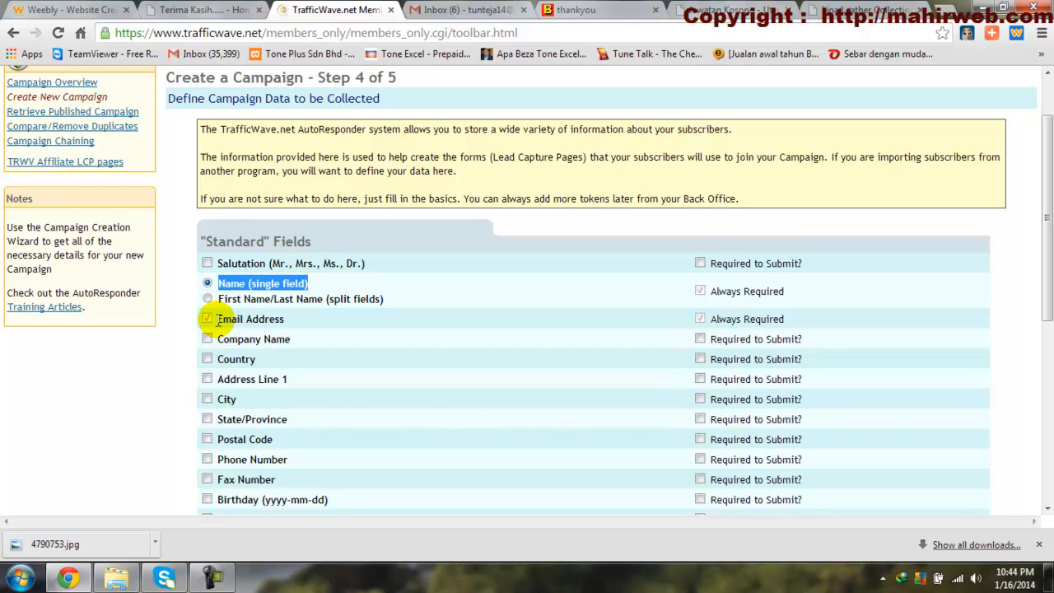
drag(214, 319, 293, 321)
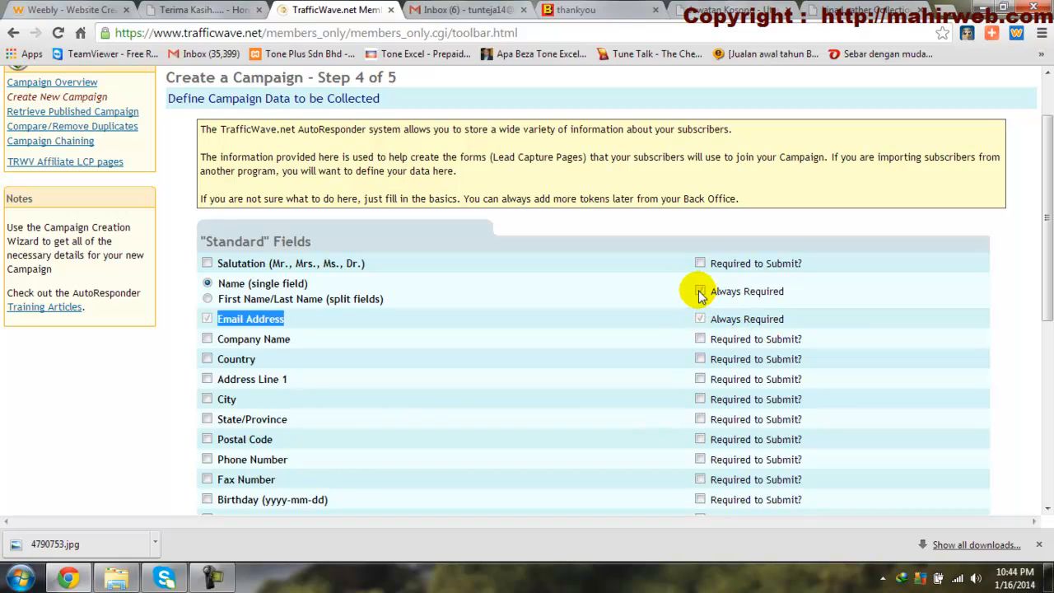
scroll(407, 357, down, 5)
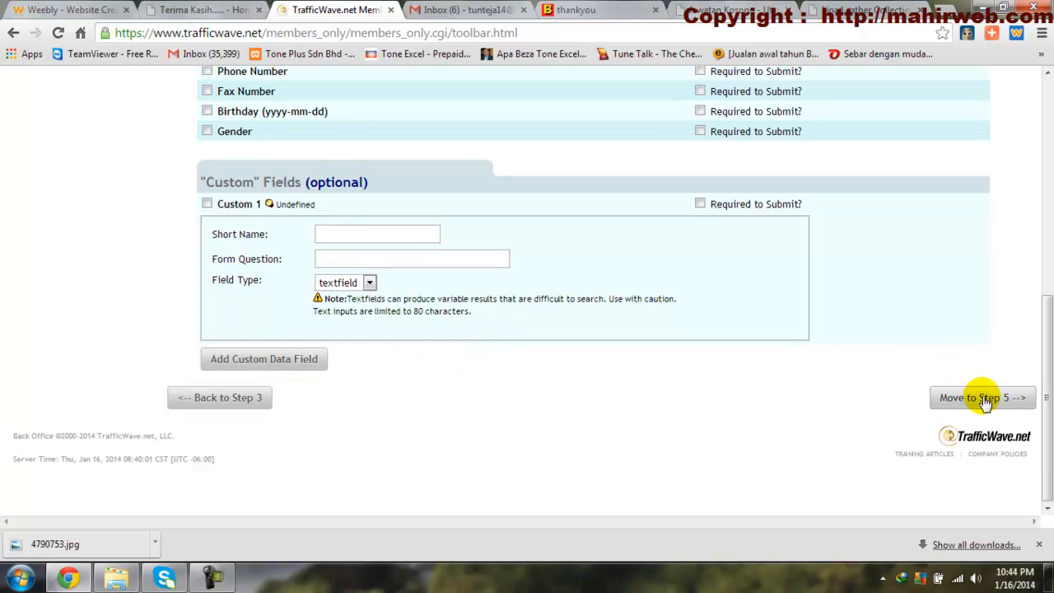
click(985, 399)
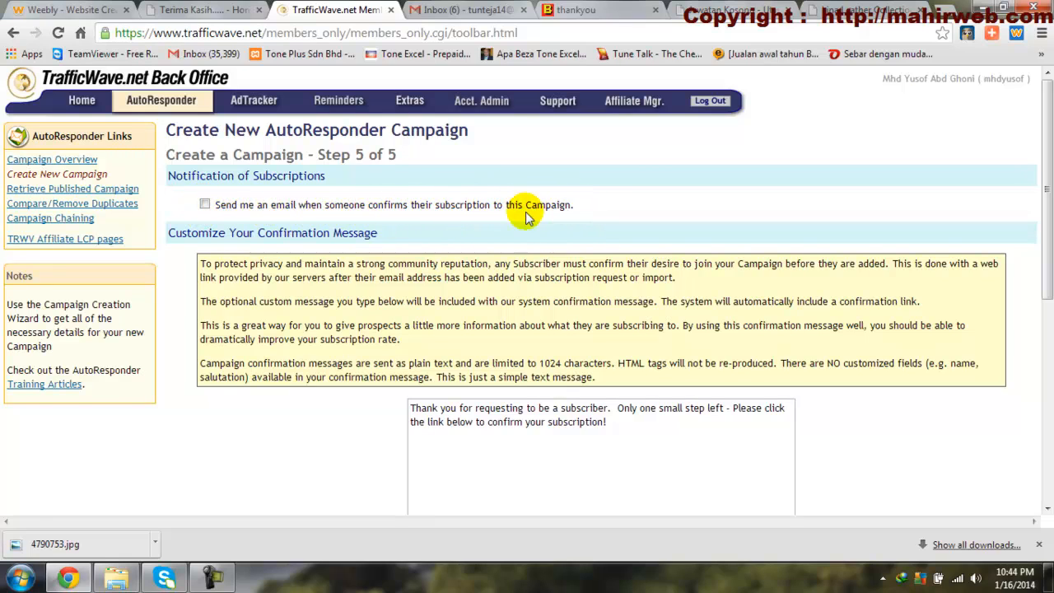
Enable e-mail notification on confirmations, agree to the confirmation message rules, and finish the campaign.
click(204, 204)
scroll(716, 196, down, 2)
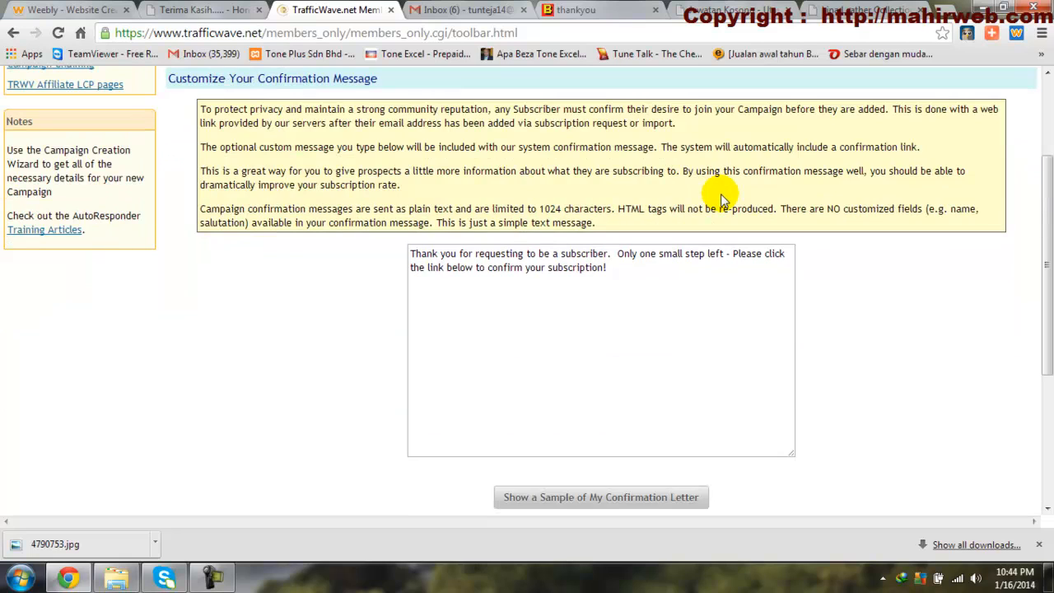
scroll(815, 206, down, 3)
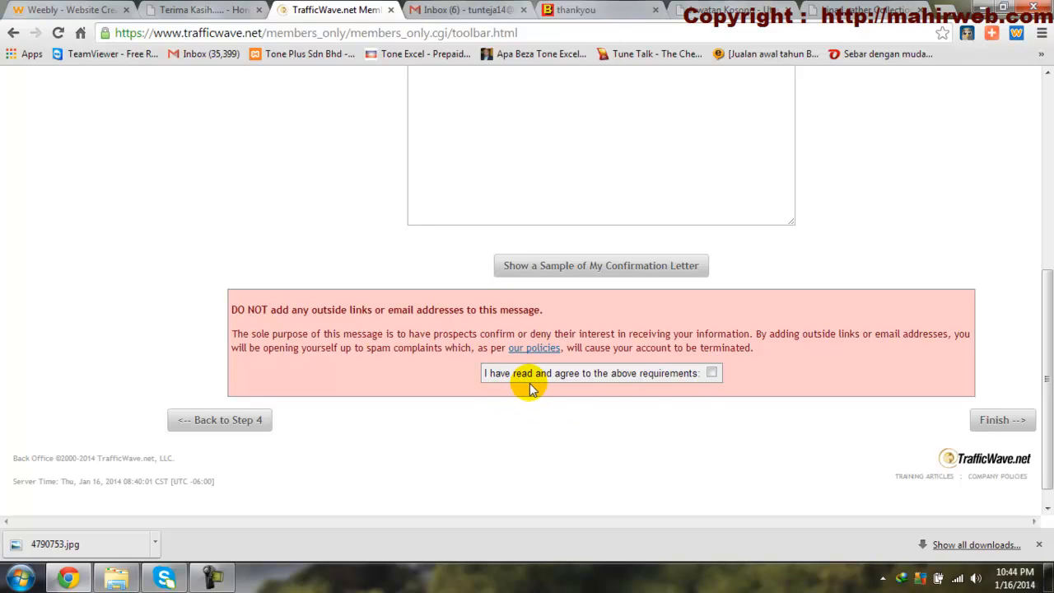
click(711, 372)
click(994, 420)
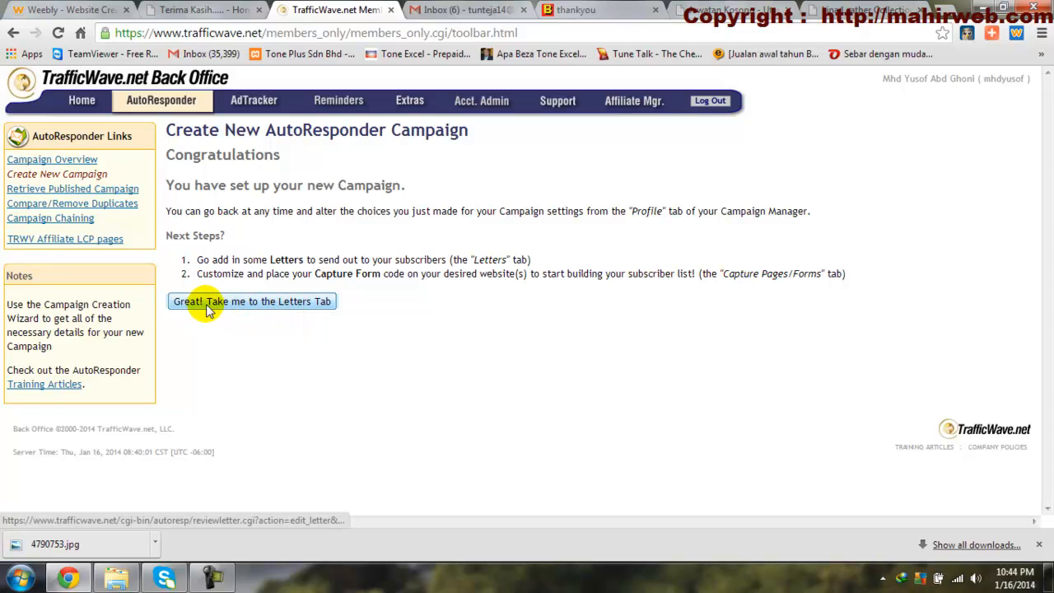
Go to the begkulit campaign's Letters tab and choose Create New Letter.
click(272, 306)
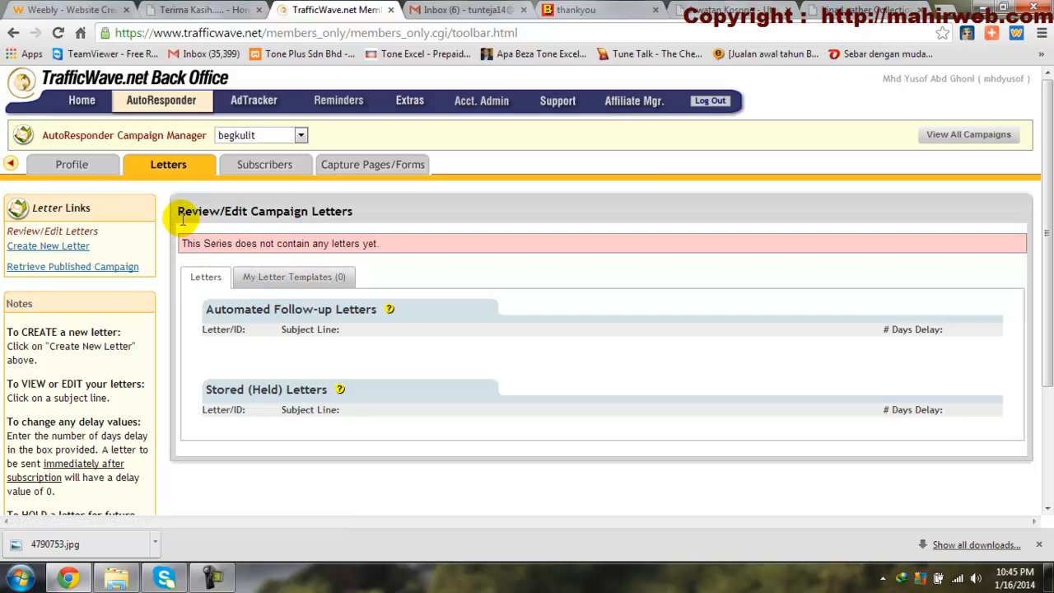
mouse_move(162, 169)
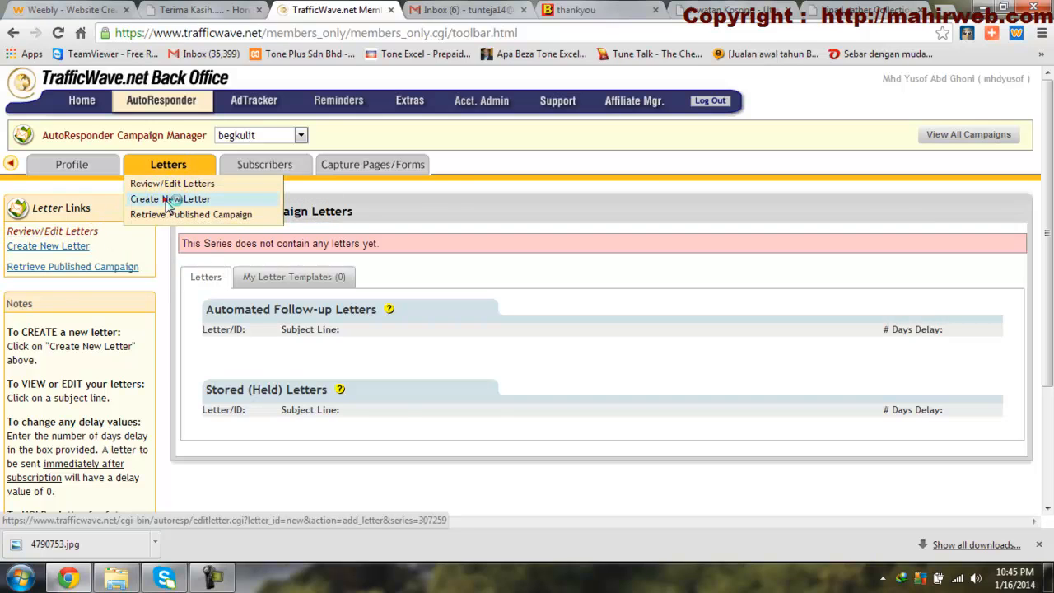
click(169, 201)
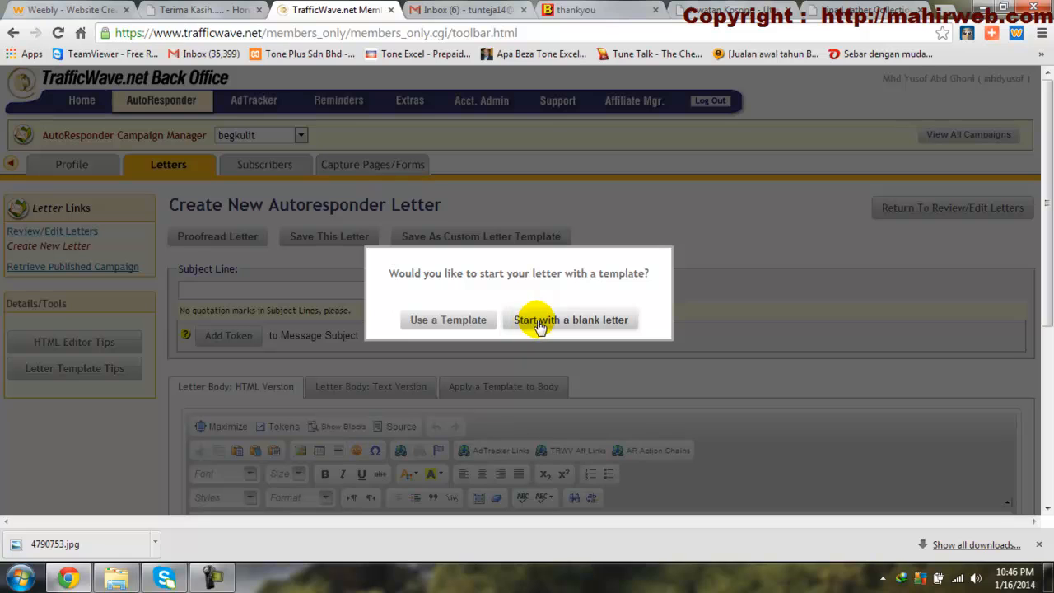
Start from a blank letter and enter the subject line 'Salam Perkenalan'.
click(551, 321)
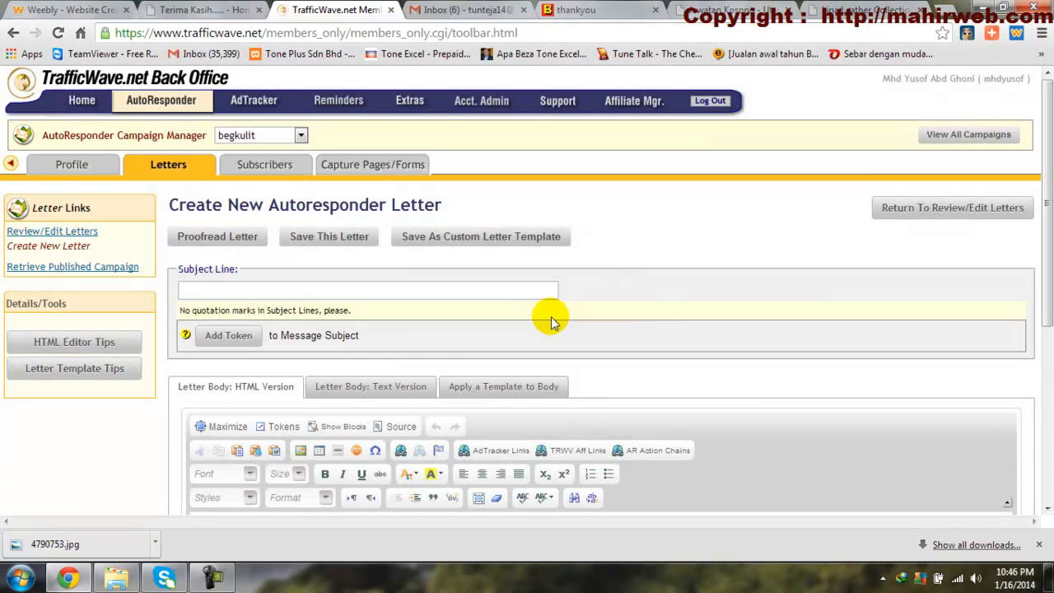
scroll(552, 321, down, 1)
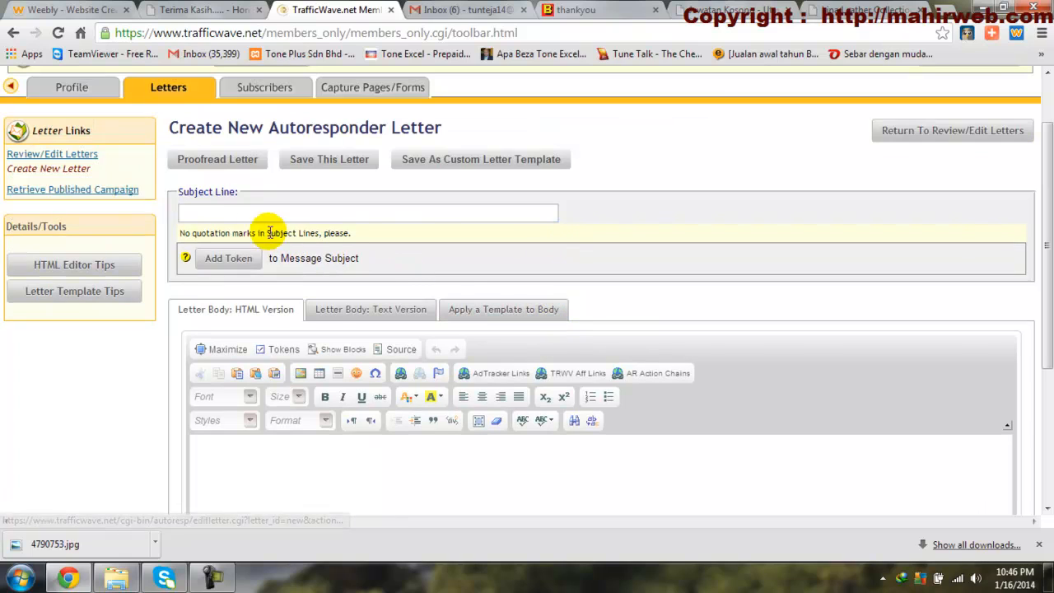
click(233, 213)
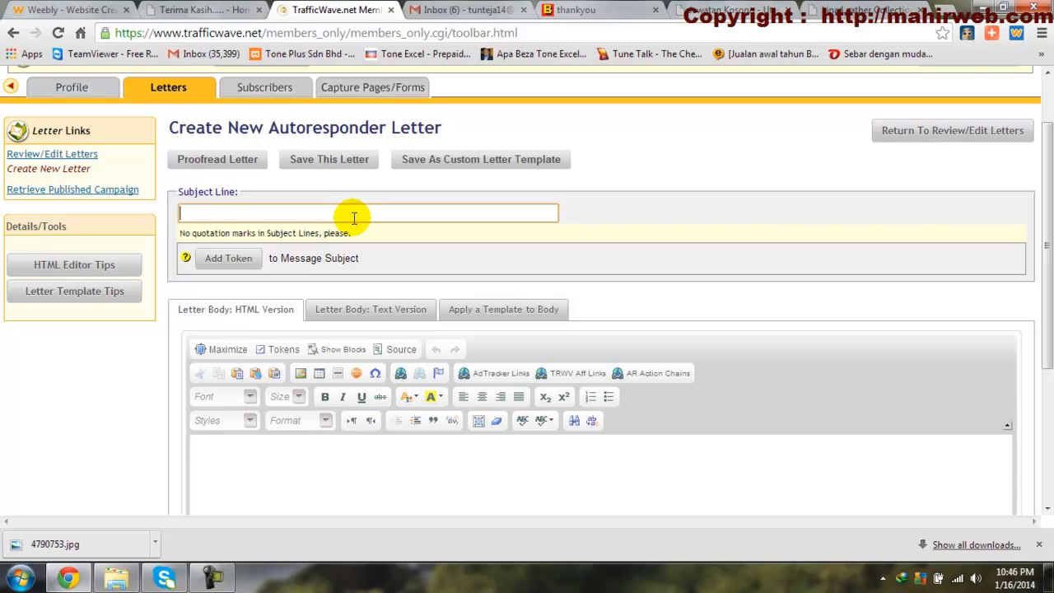
text(Salam Perkenalan)
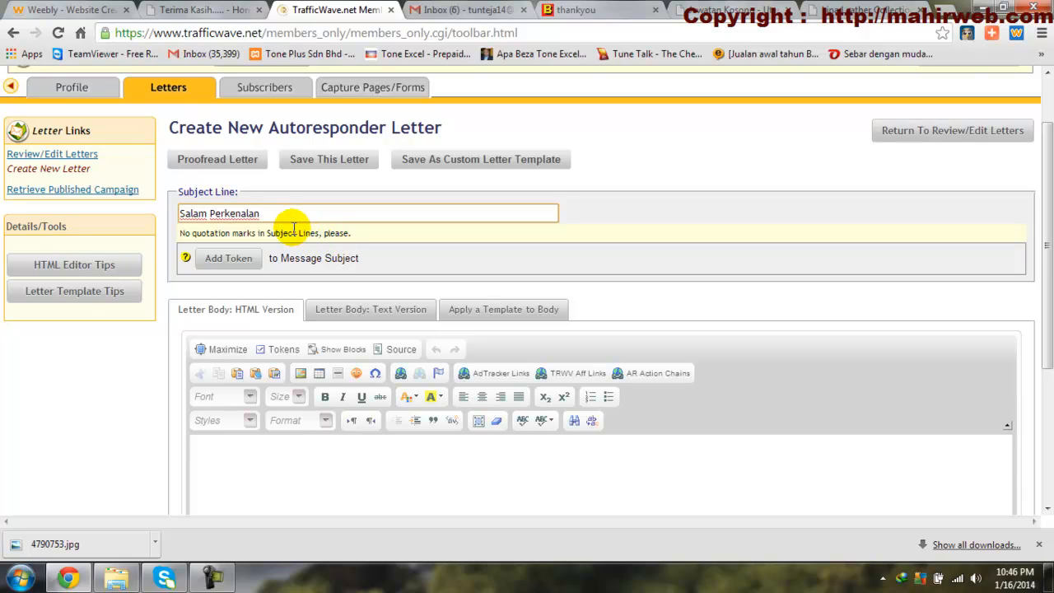
Insert the First Name token after 'Salam Perkenalan' in the letter's subject line.
click(230, 258)
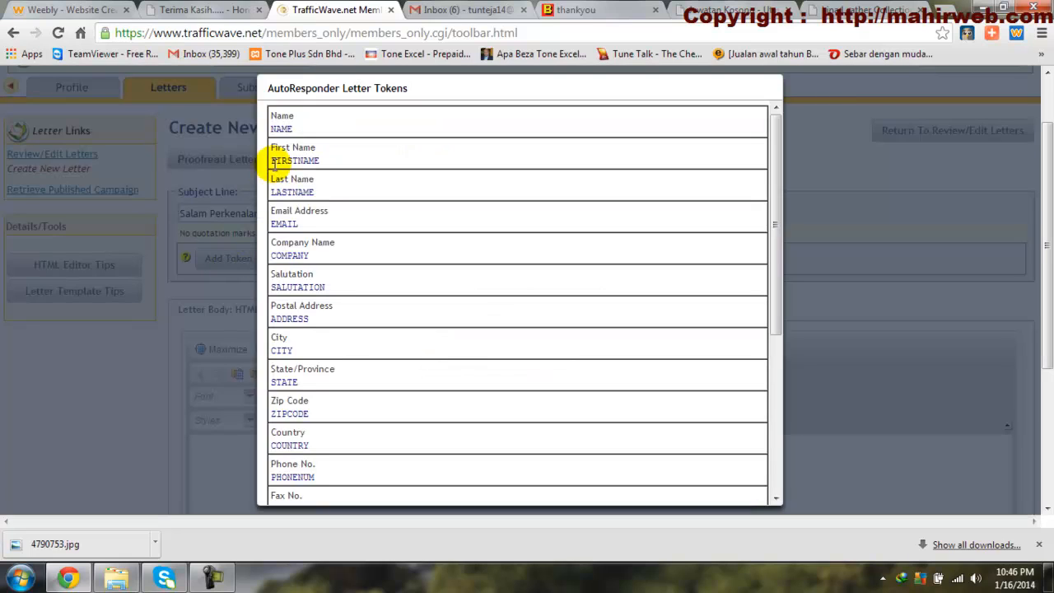
click(329, 159)
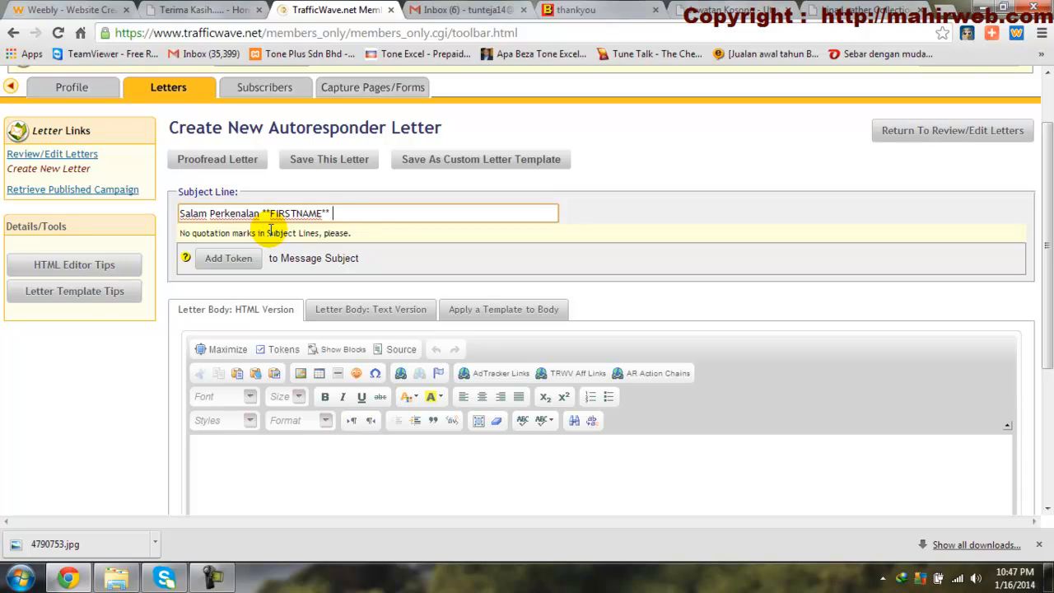
drag(336, 214, 254, 214)
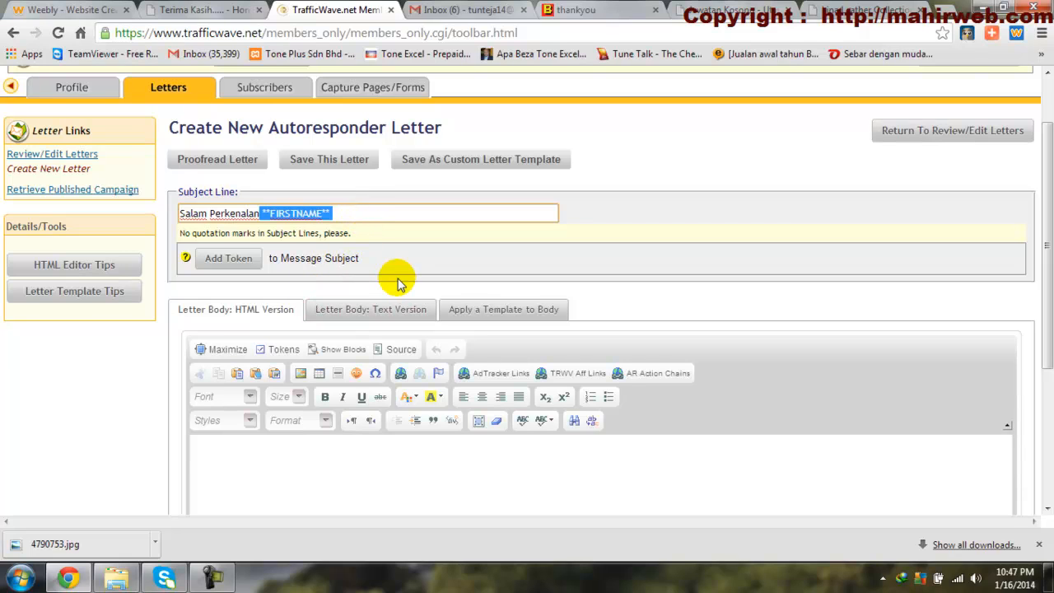
scroll(395, 282, down, 2)
click(266, 305)
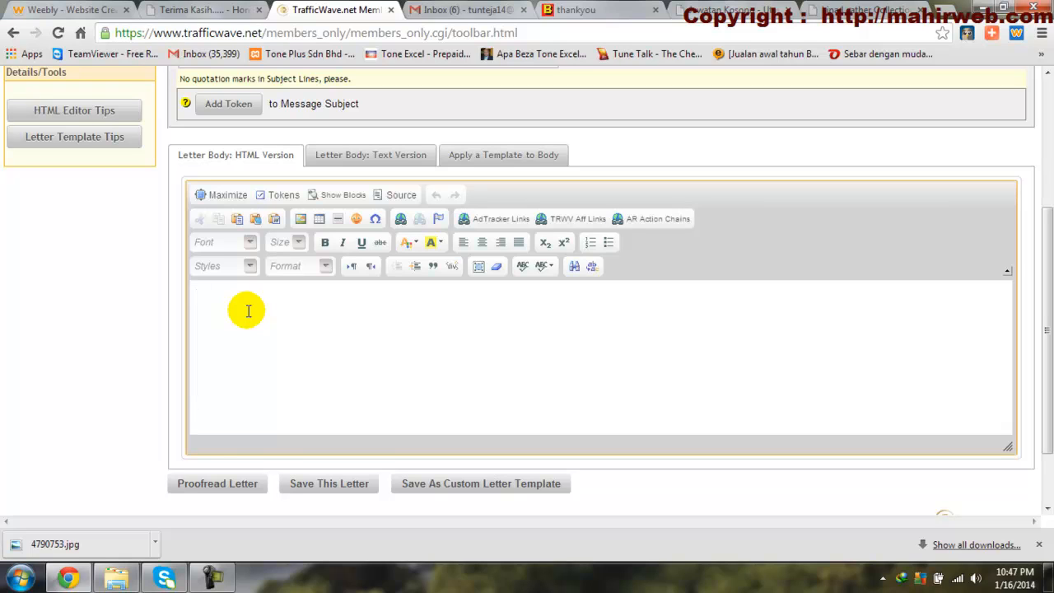
Type 'Salam perkenalan sekali lagi' in the body and insert the **FIRSTNAME** token after it.
text(Salam p)
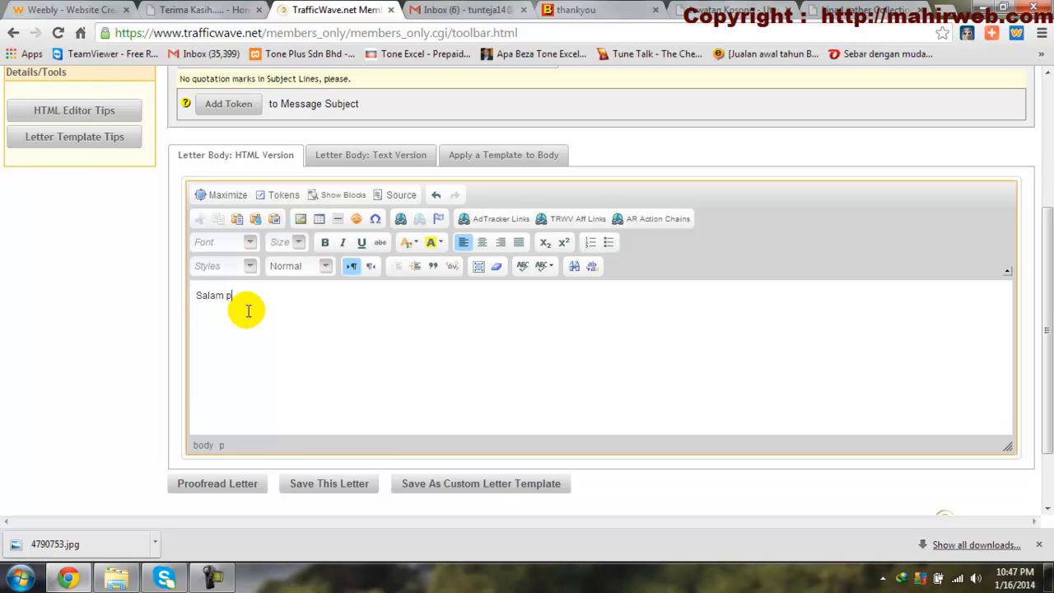
text(erkenalan sekali lagi)
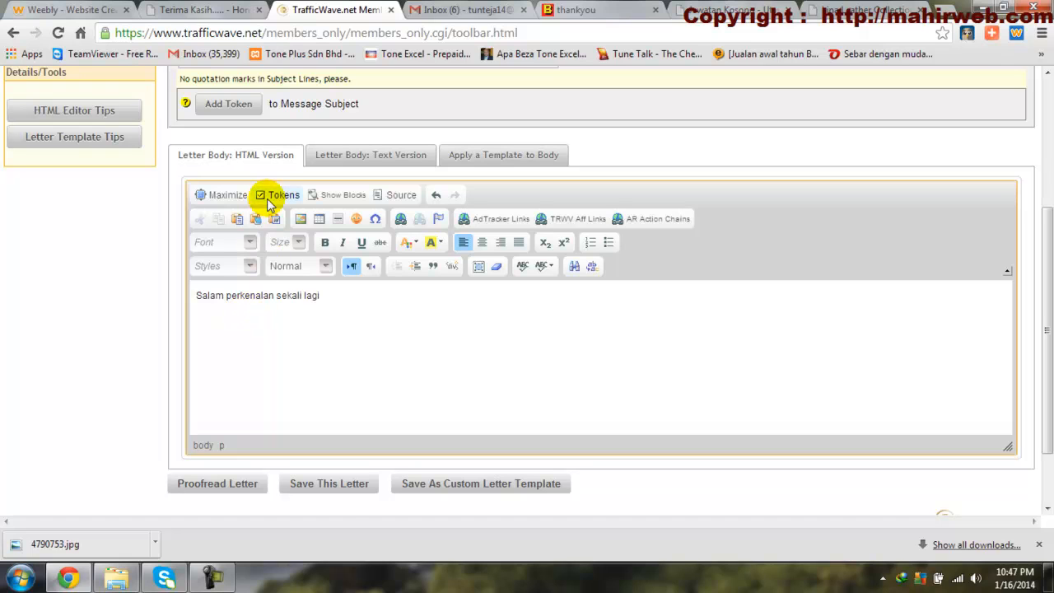
scroll(247, 156, up, 1)
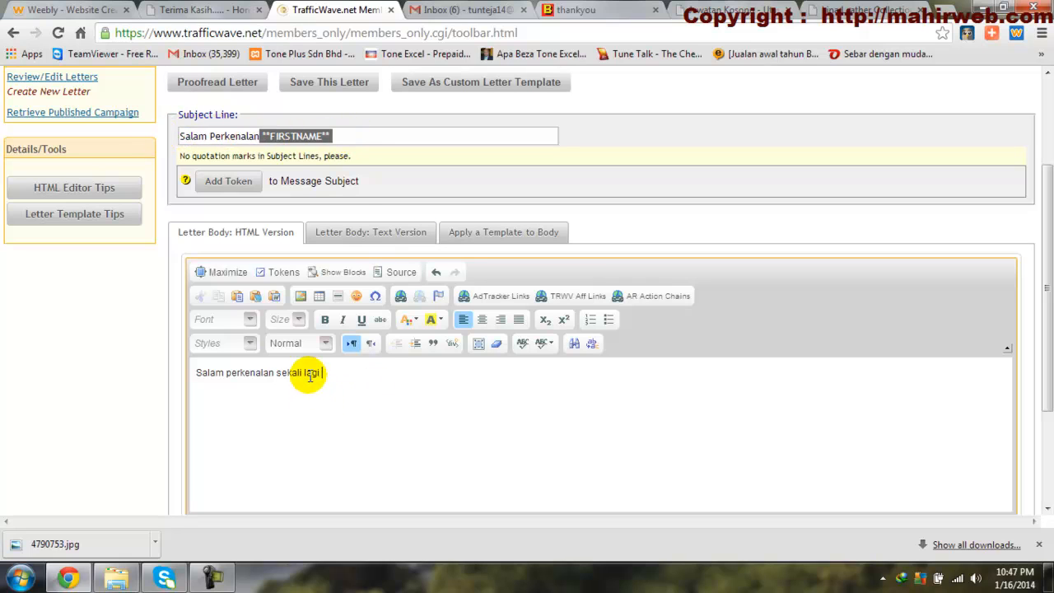
click(282, 273)
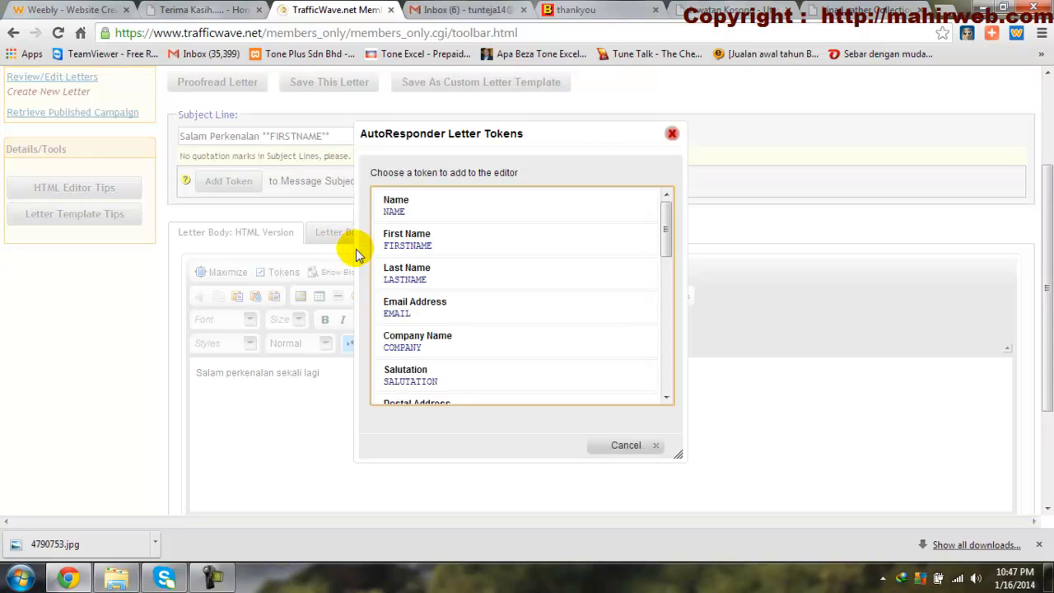
click(404, 239)
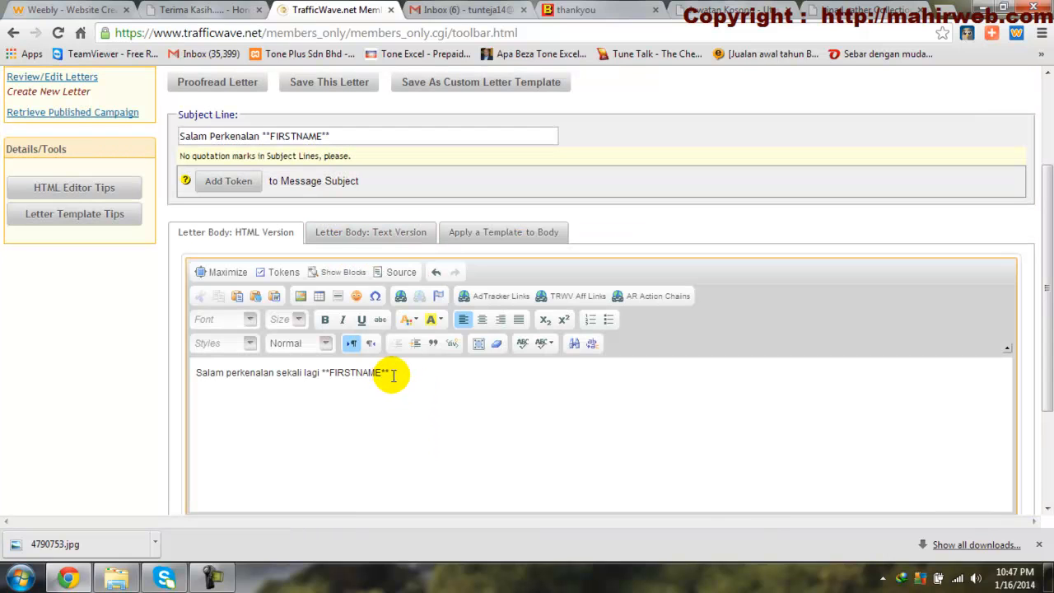
Write the thank-you and hope lines about sharing business ideas, correcting 'bereluang' to 'berpeluang'.
text(Terima kasih kerana sud)
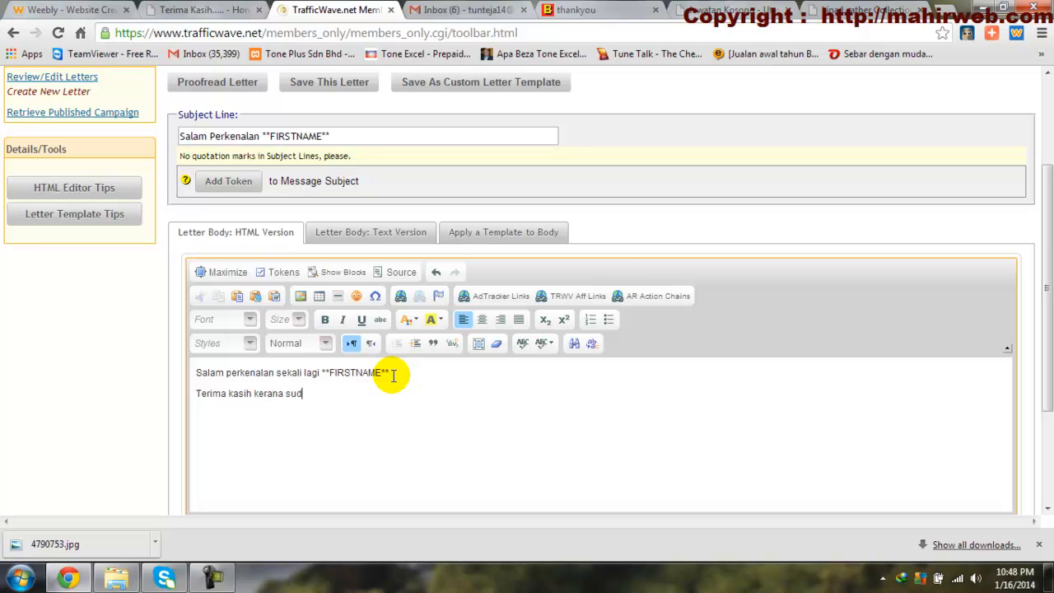
text(i singgah di laman web )
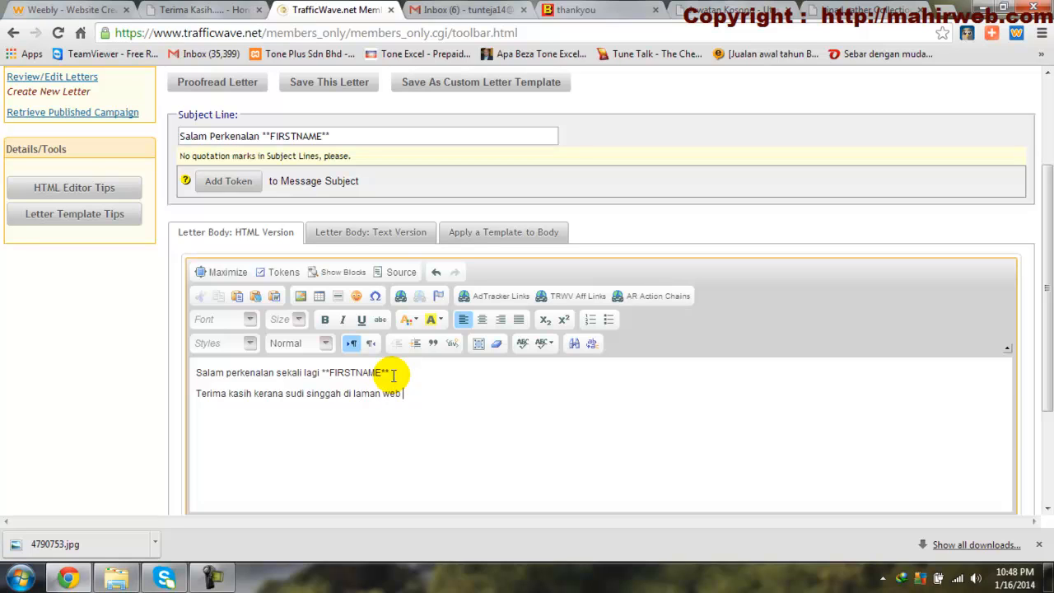
text(saya)
text(.)
text(Harapa)
key(BackSpace)
key(BackSpace)
text(kita akan terus bereluang)
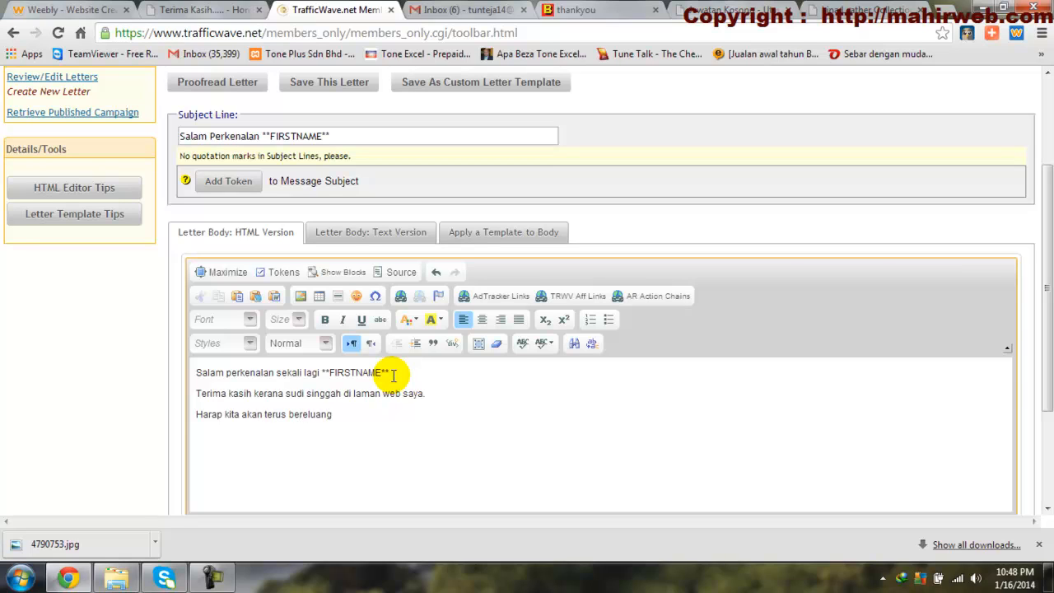
click(304, 415)
text(pe)
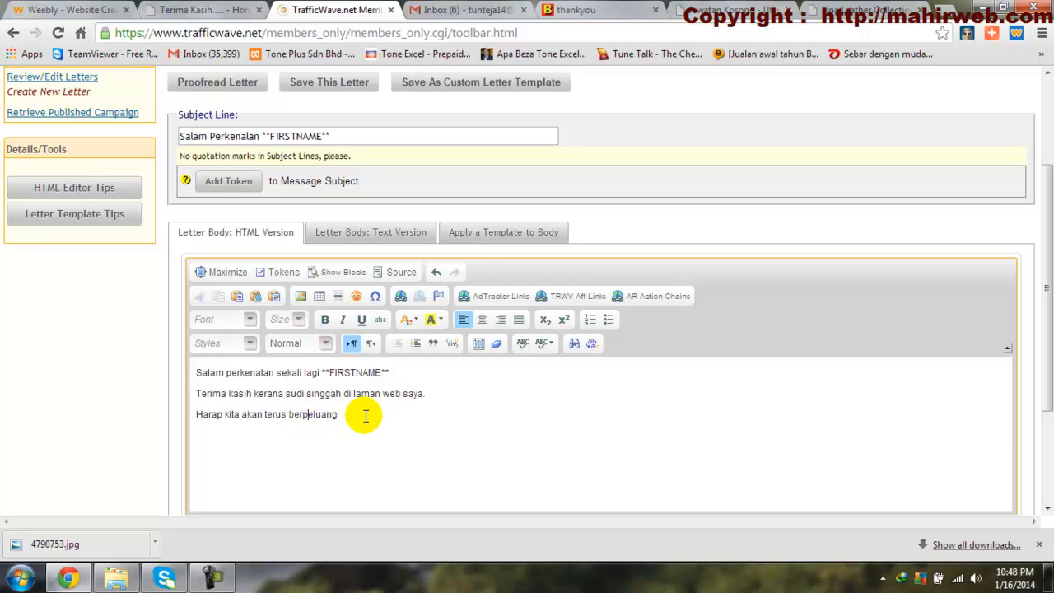
click(363, 414)
text(bertukar2 idea dan berkongsi)
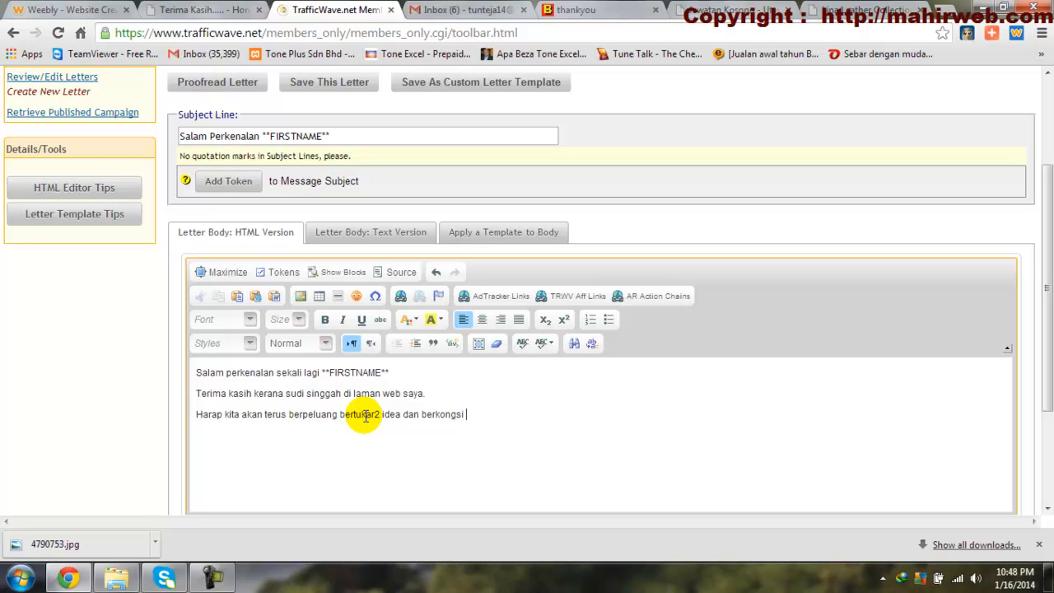
text(peluang)
text(niaga di internet.)
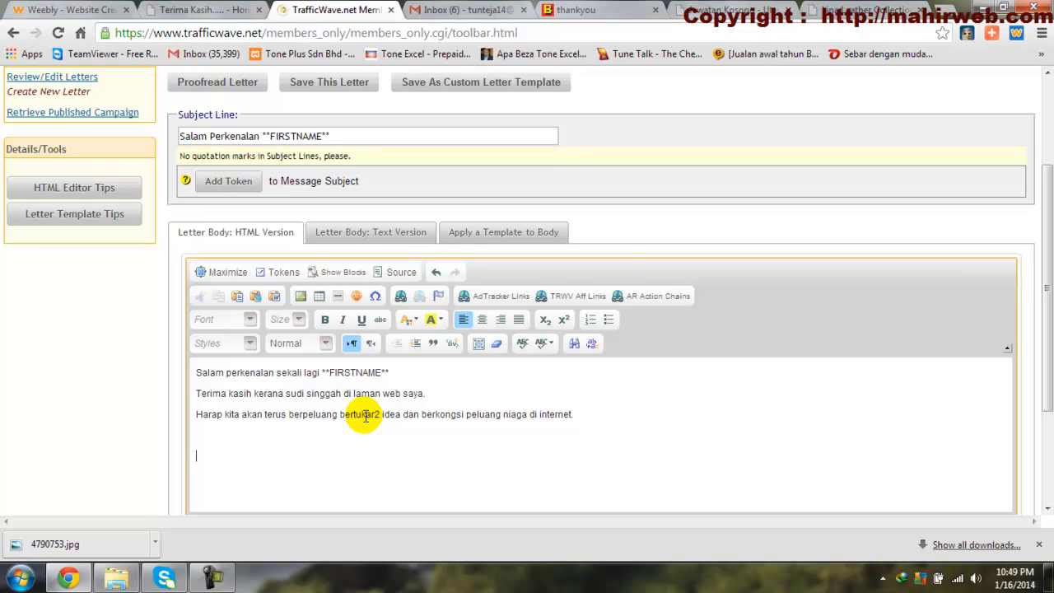
Start the contact sentence 'Jika **FIRSTNAME** perlu...' using the First Name token.
text(Jika)
click(280, 272)
click(416, 233)
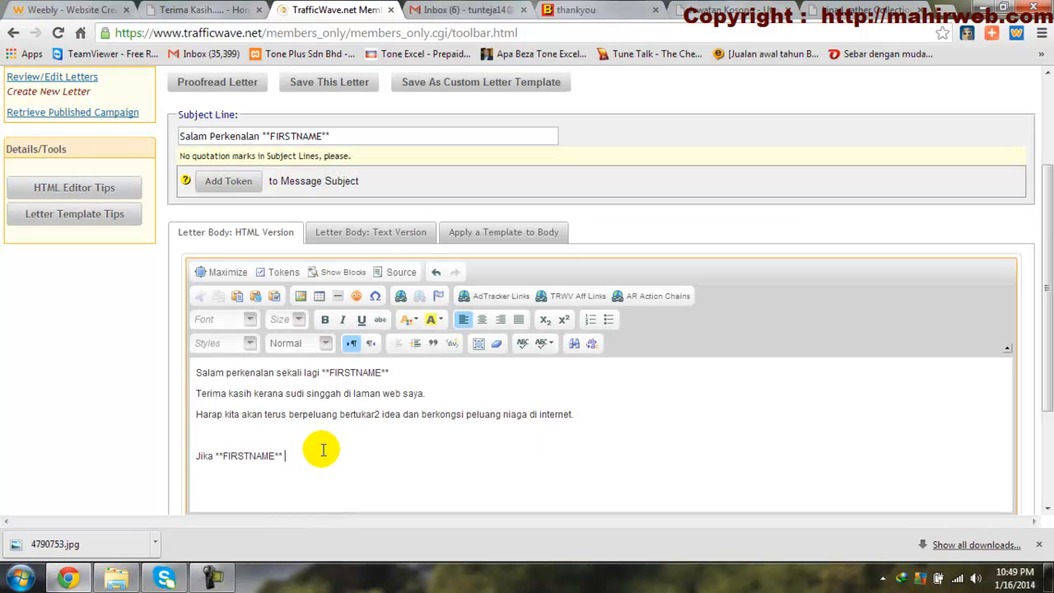
text(perlukan)
key(BackSpace)
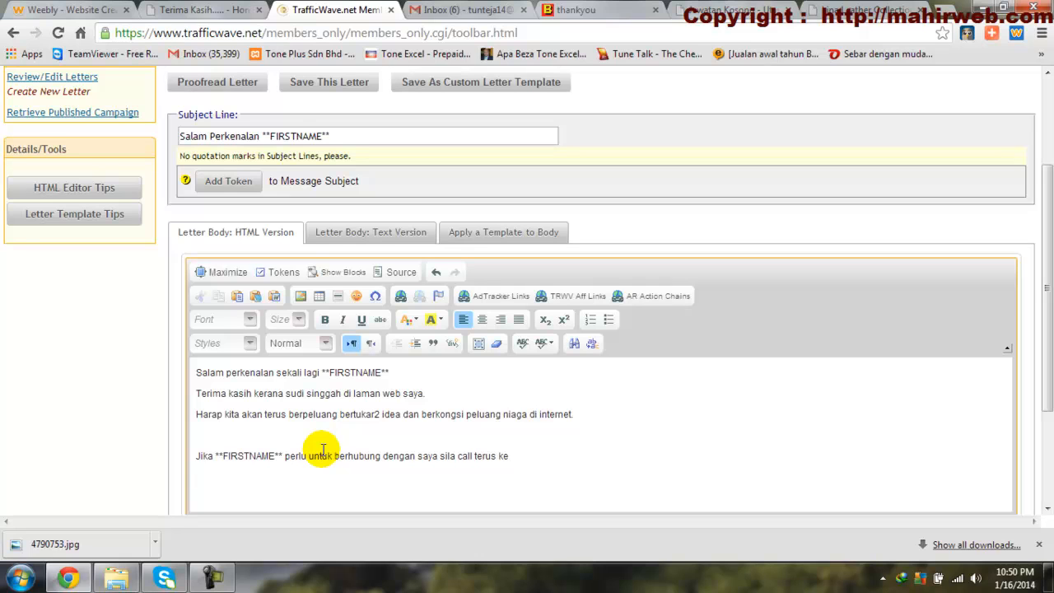
click(283, 271)
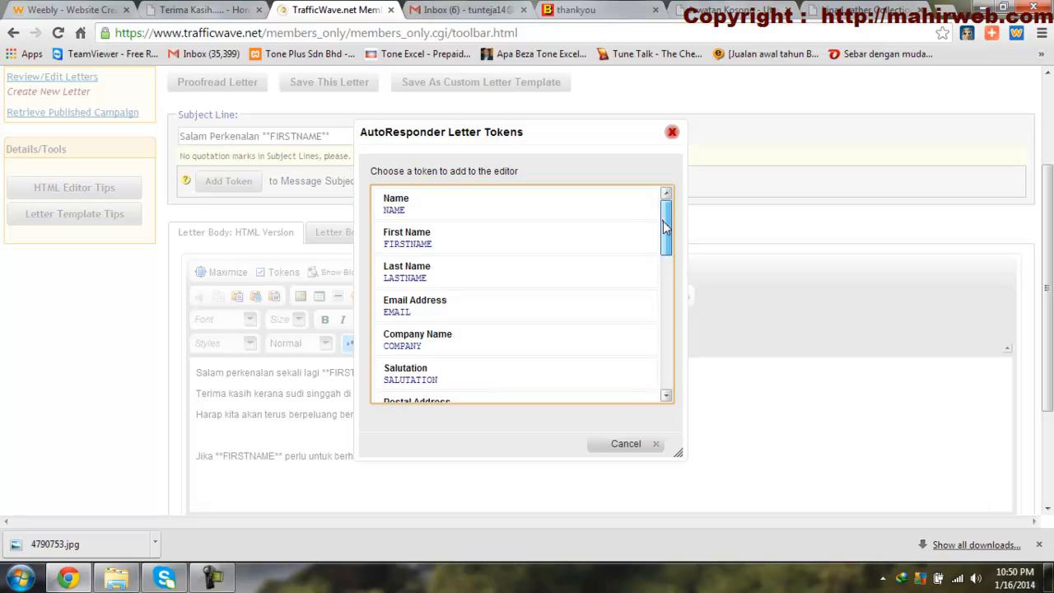
Insert the SIGNATURE Phone token (**SIG_PHONE**) on its own line and close the token list.
drag(665, 228, 659, 358)
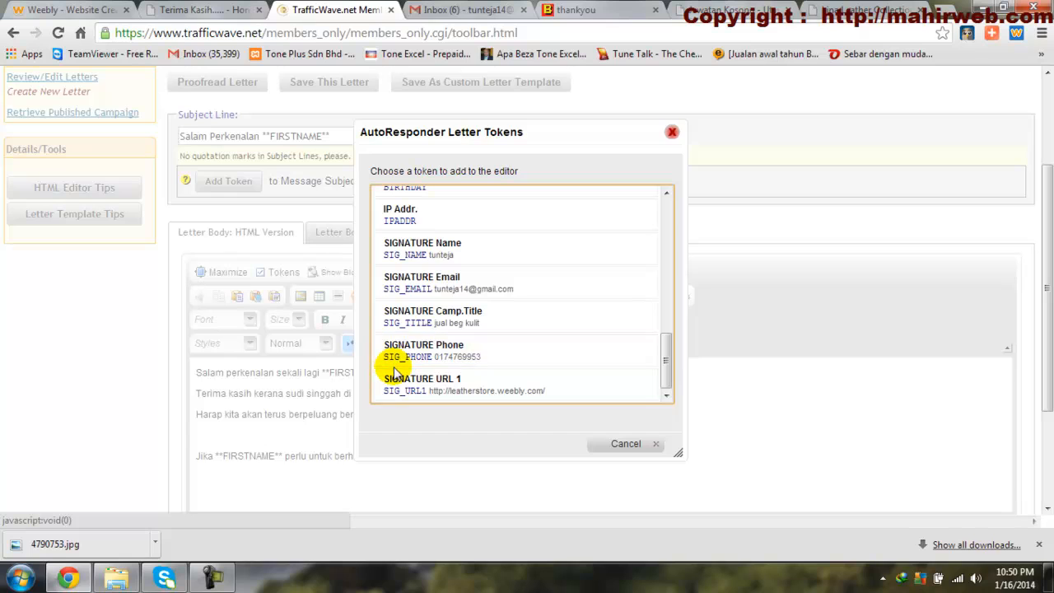
click(488, 356)
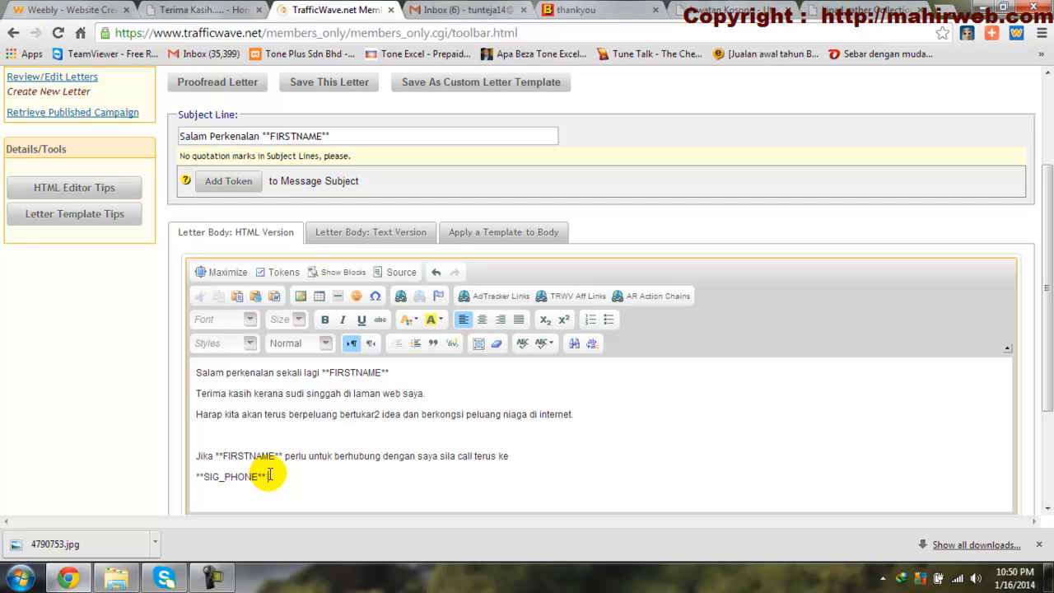
click(278, 273)
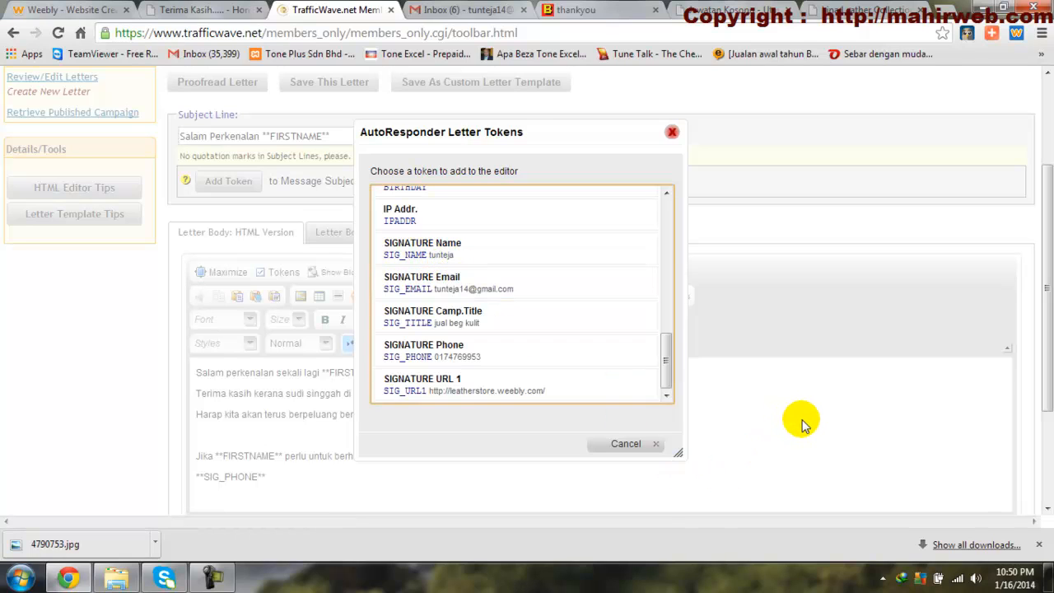
click(621, 449)
End the letter with 'Jumpa lagi' below **SIG_PHONE**, save it, and start a new letter.
scroll(400, 453, down, 3)
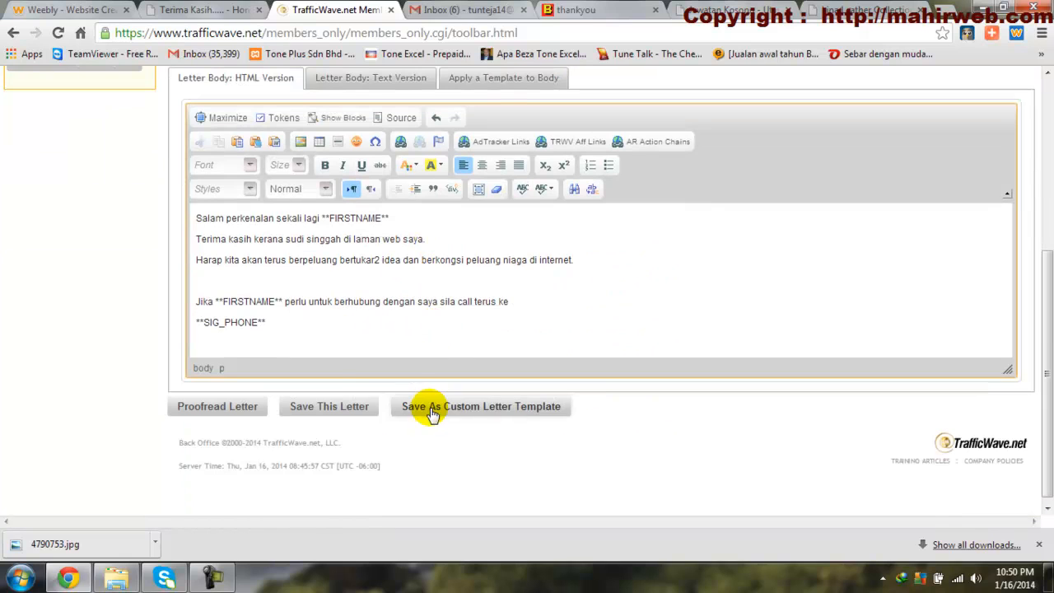
click(275, 322)
key(Return)
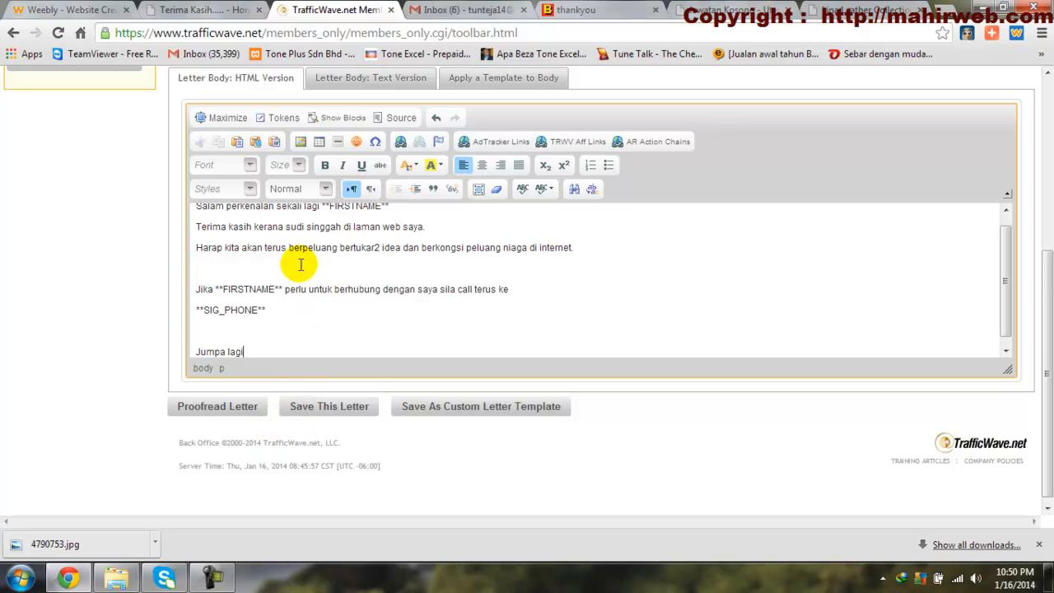
click(316, 407)
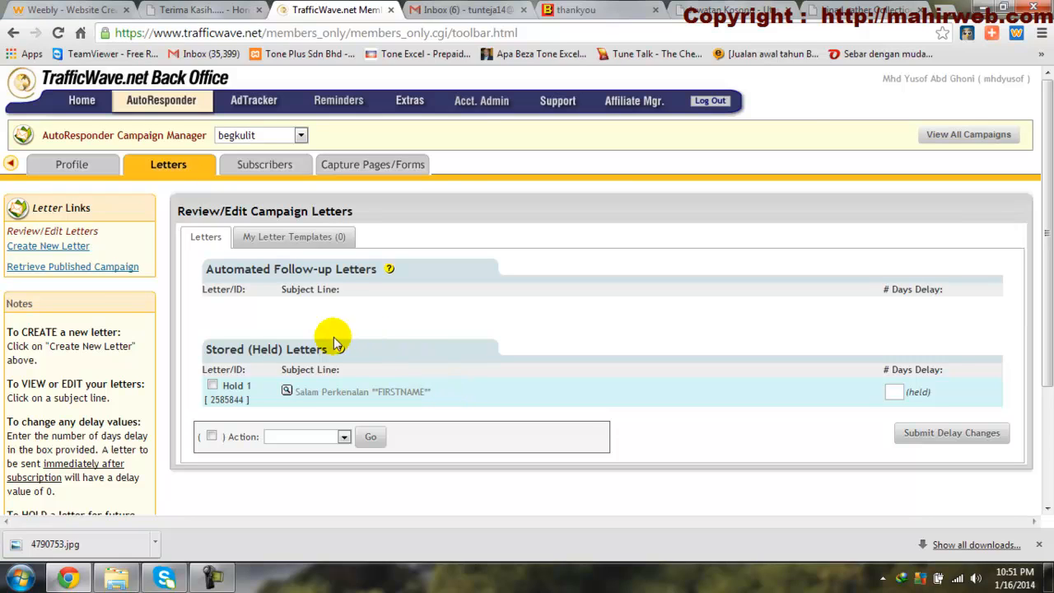
mouse_move(136, 166)
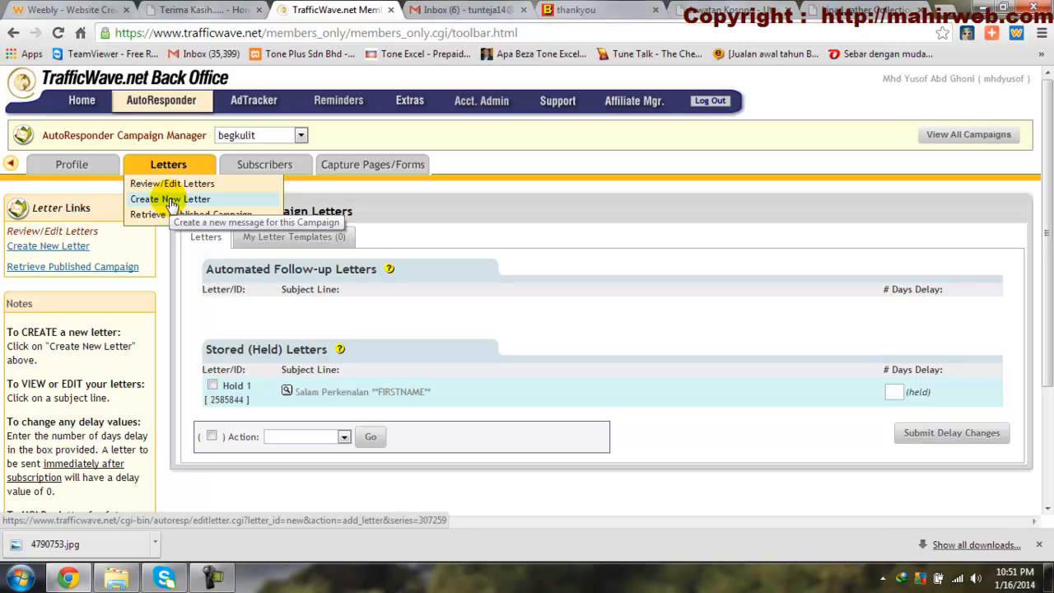
click(171, 200)
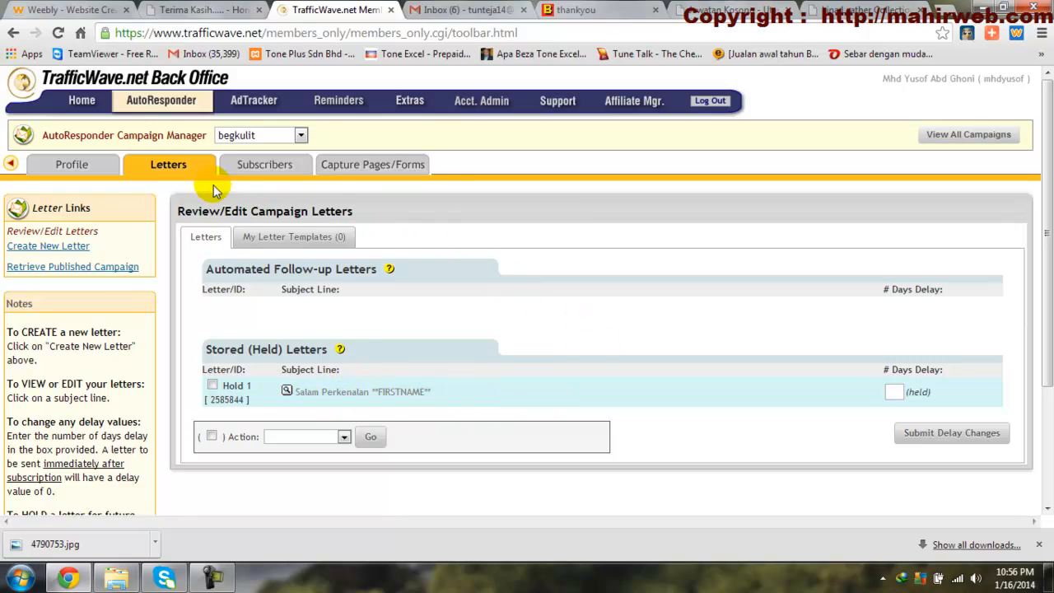
Begin a new letter from the Image and Title template.
mouse_move(164, 167)
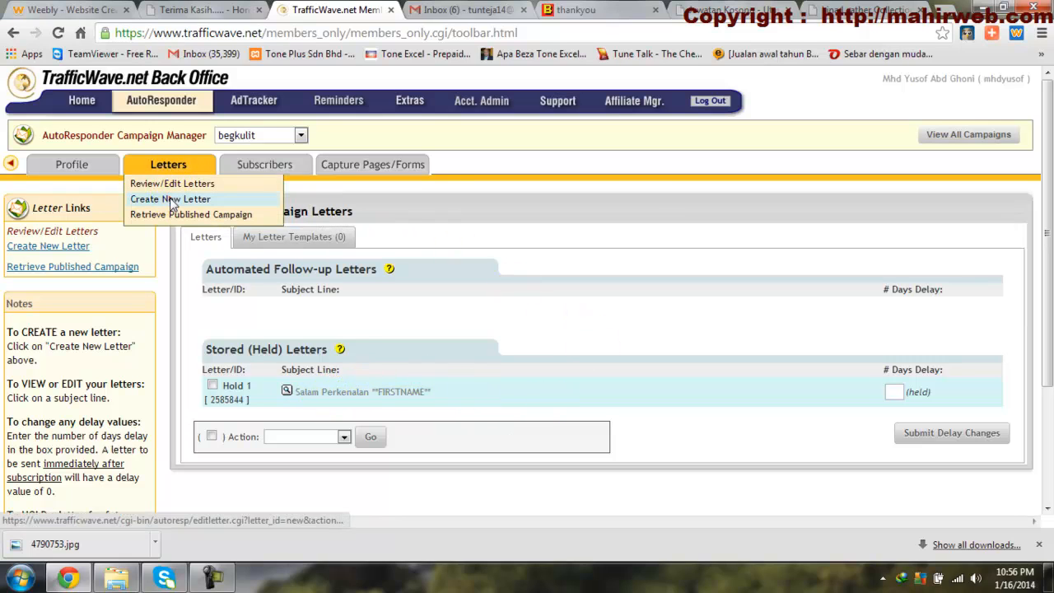
click(171, 200)
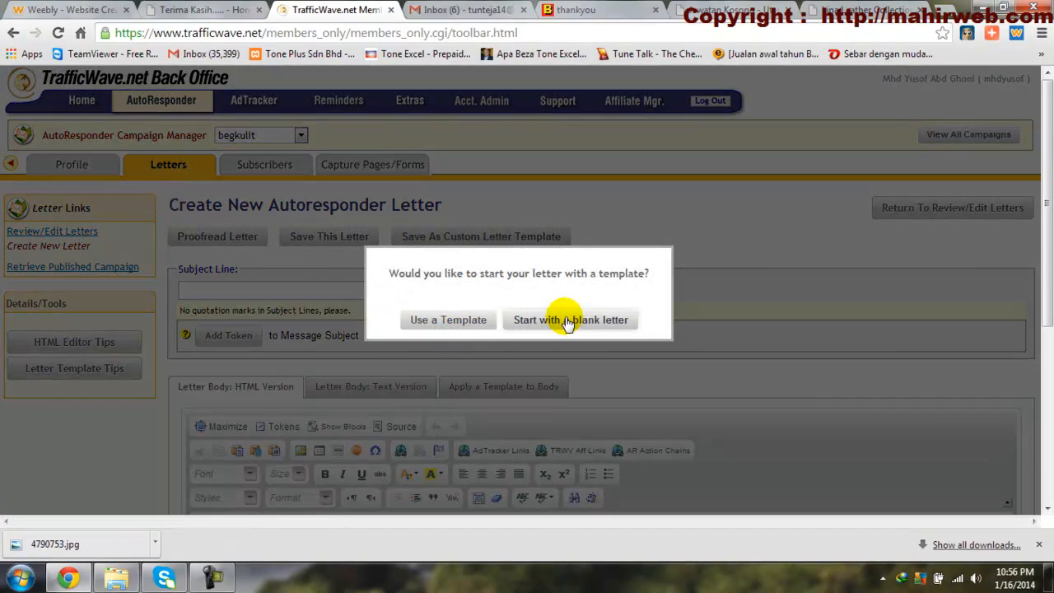
click(447, 327)
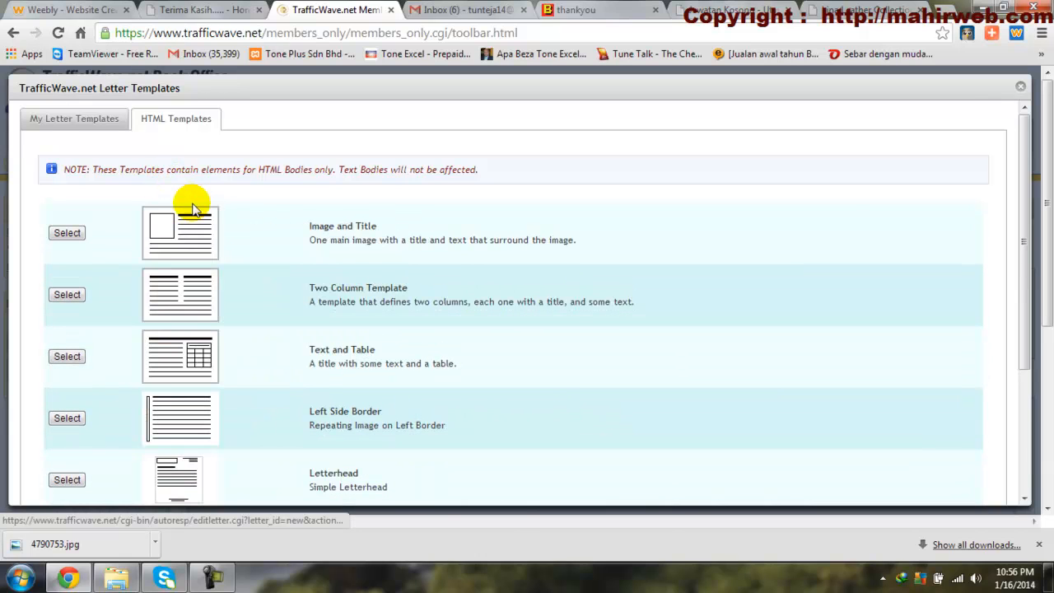
click(65, 233)
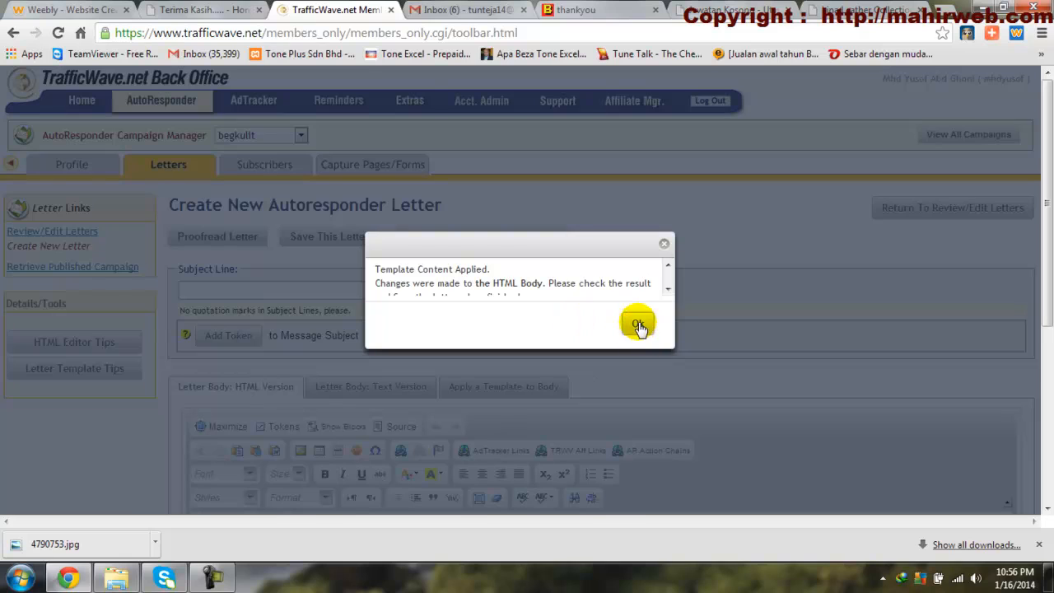
click(639, 326)
Put the First Name token in the subject line followed by 'Jumpa'.
click(263, 288)
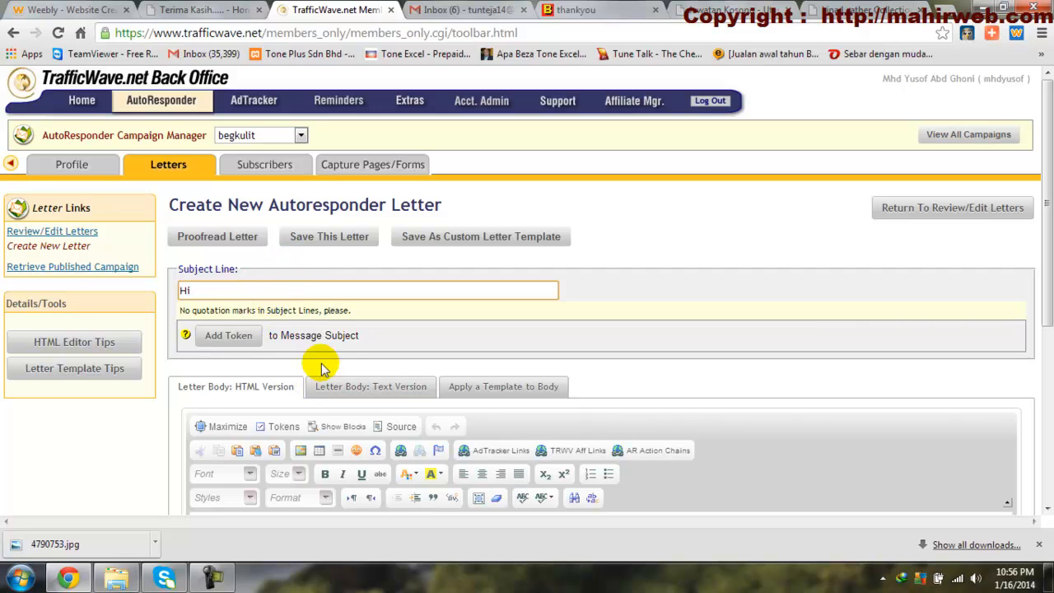
click(237, 328)
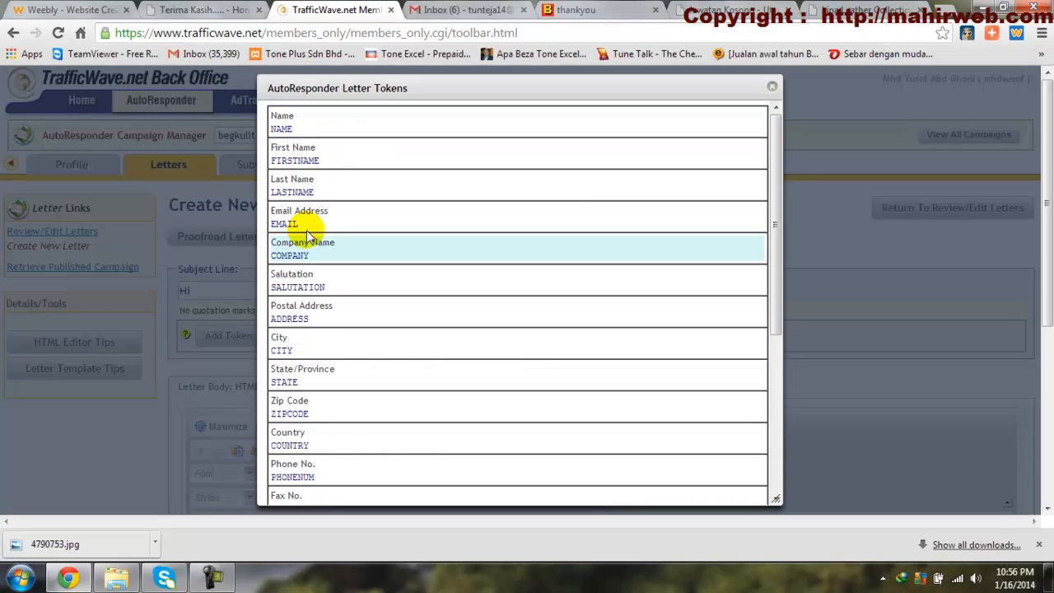
click(329, 156)
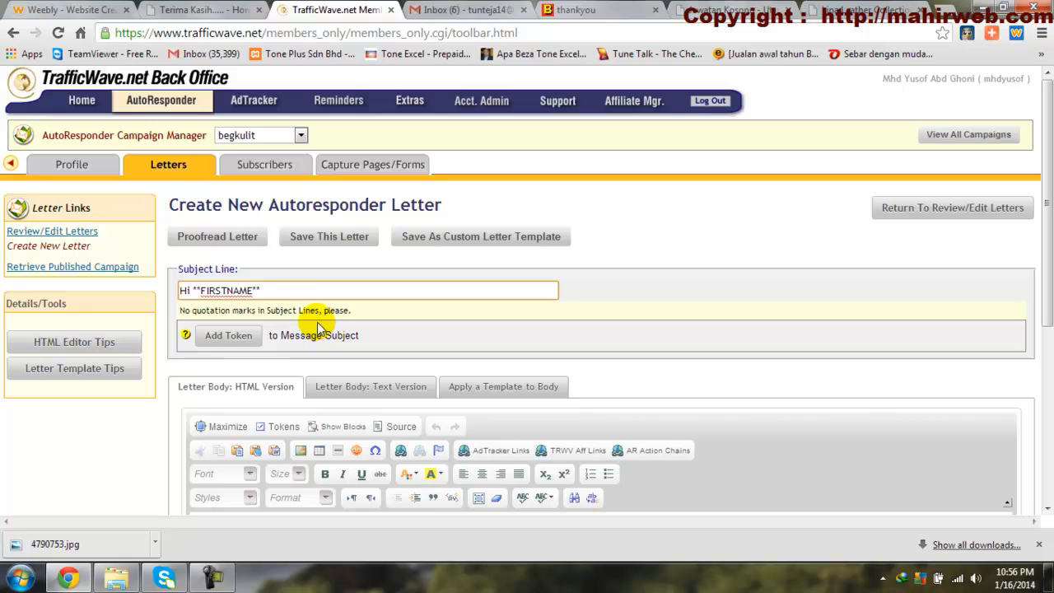
text(Jumpa Lagi)
scroll(318, 447, down, 3)
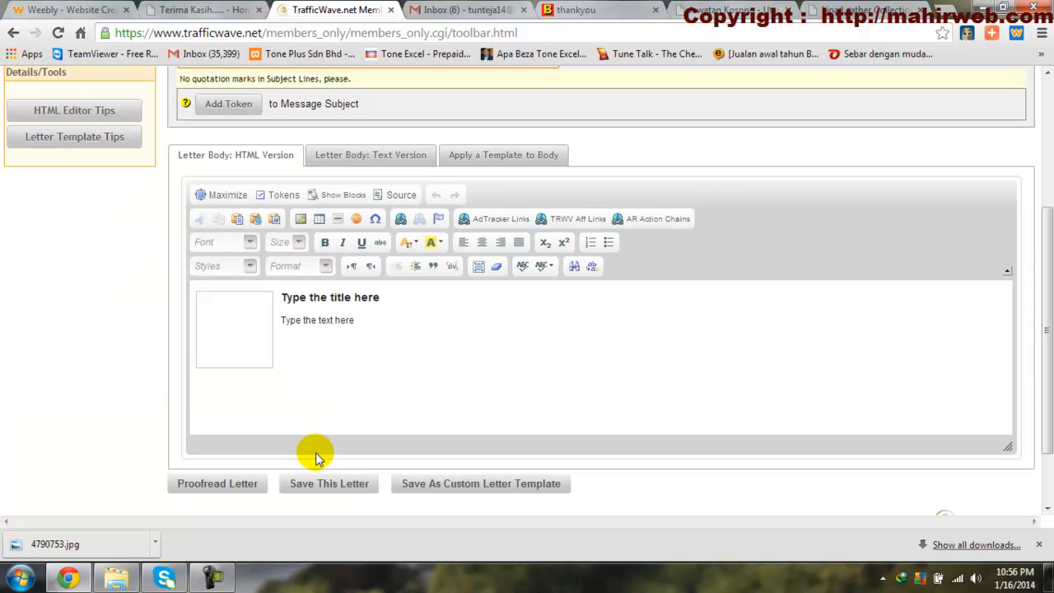
Open Image Properties for the placeholder picture, then switch to the Jawatan Kosong page tab.
click(227, 317)
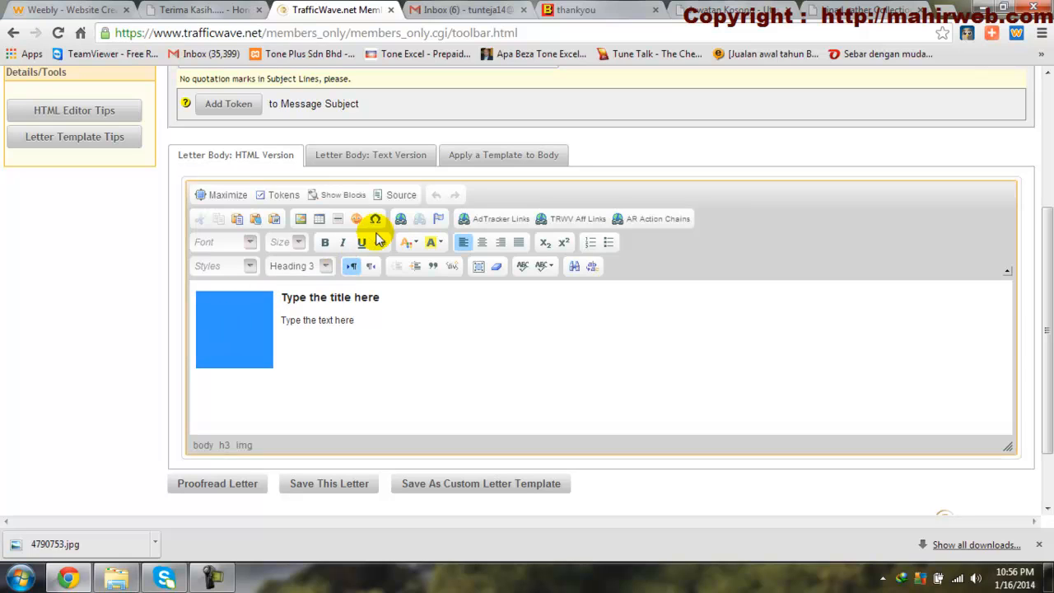
click(299, 219)
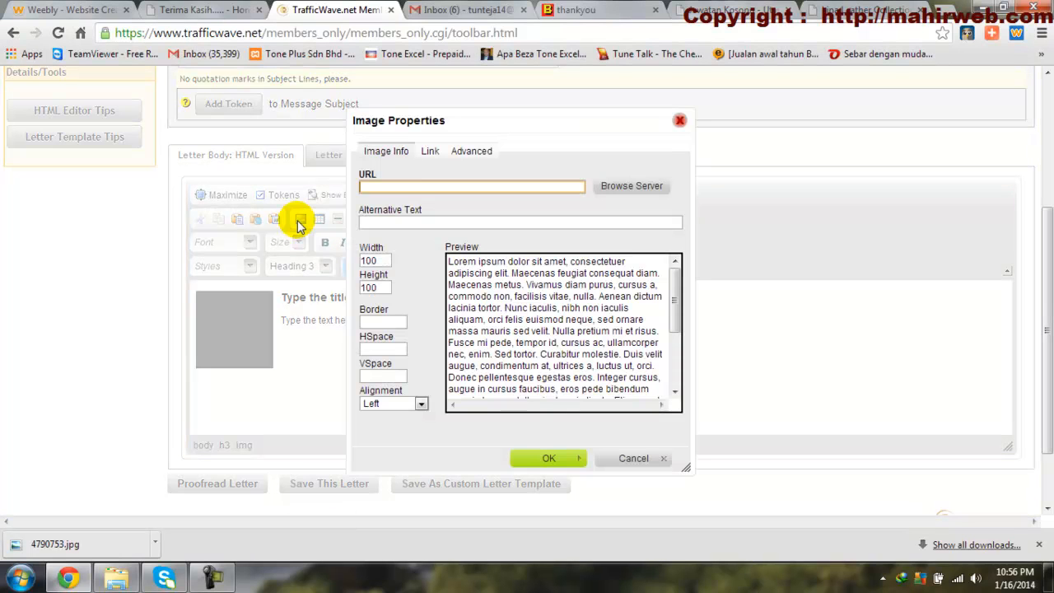
click(404, 188)
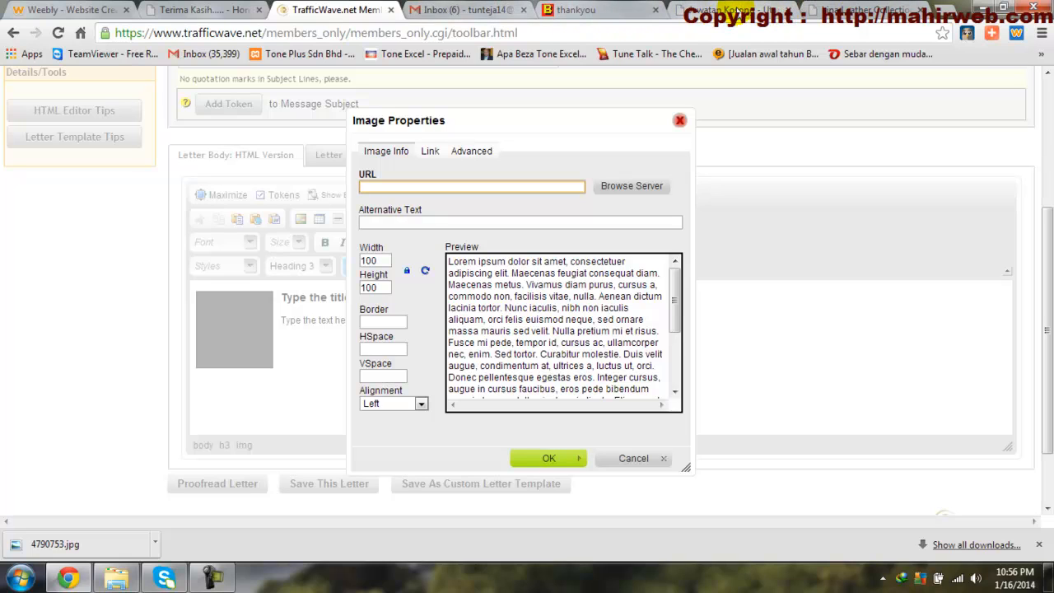
click(737, 11)
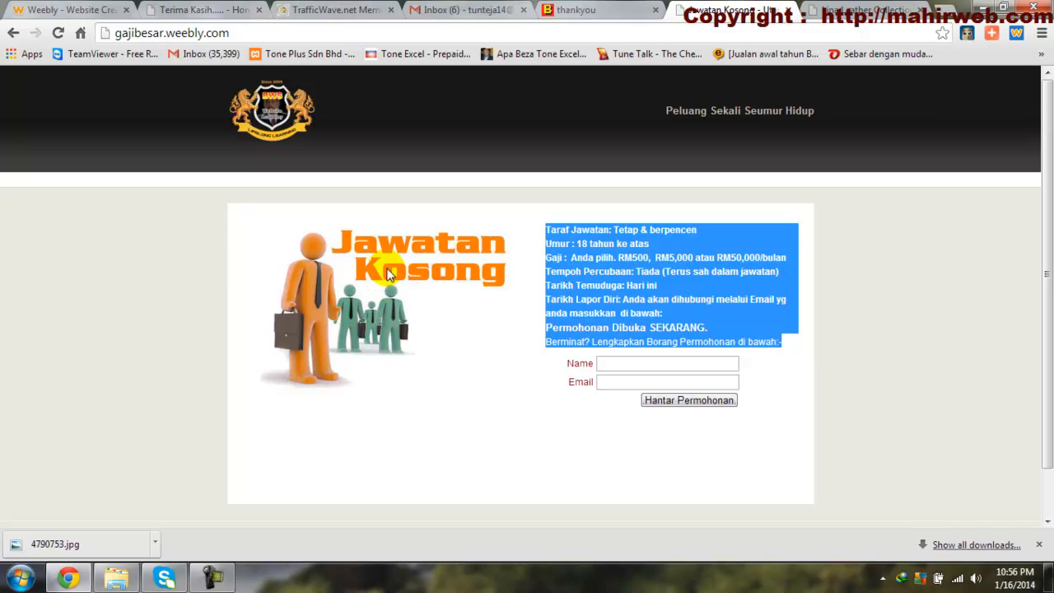
Copy the Jawatan Kosong picture's image URL and return to the TrafficWave tab.
right_click(388, 268)
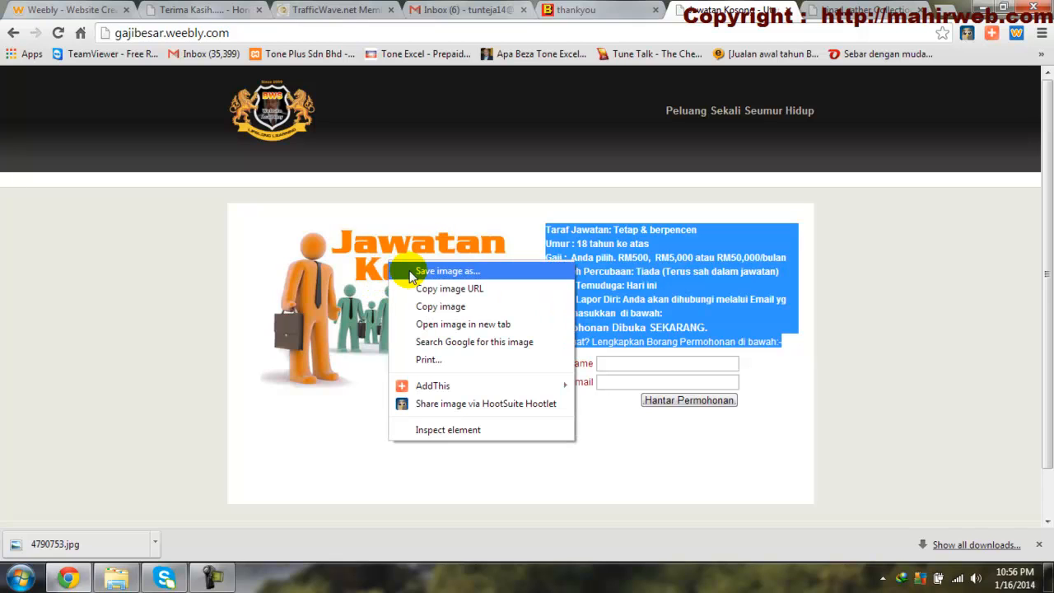
click(450, 289)
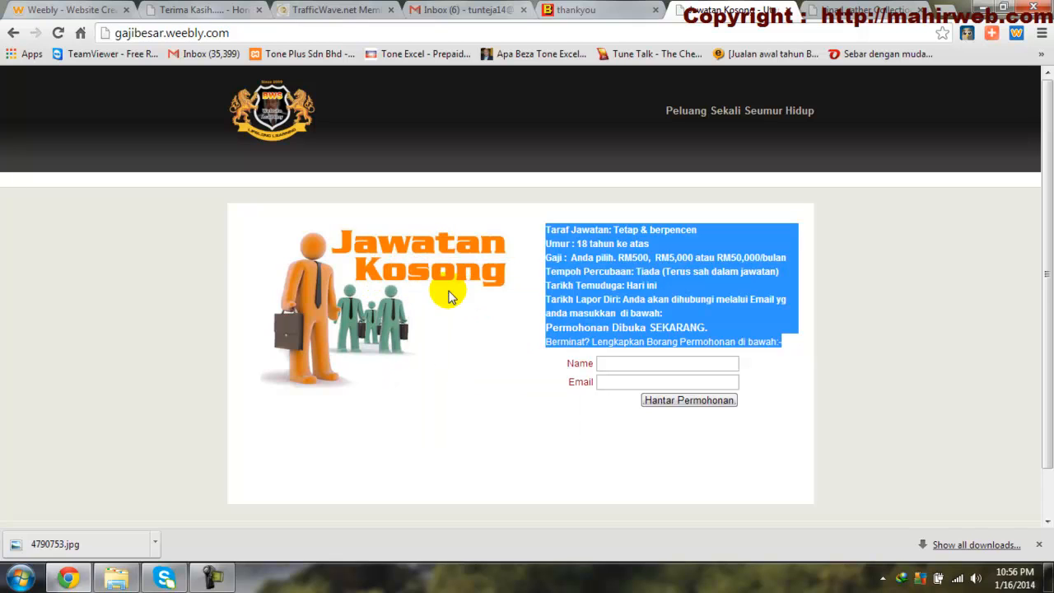
right_click(398, 261)
click(454, 292)
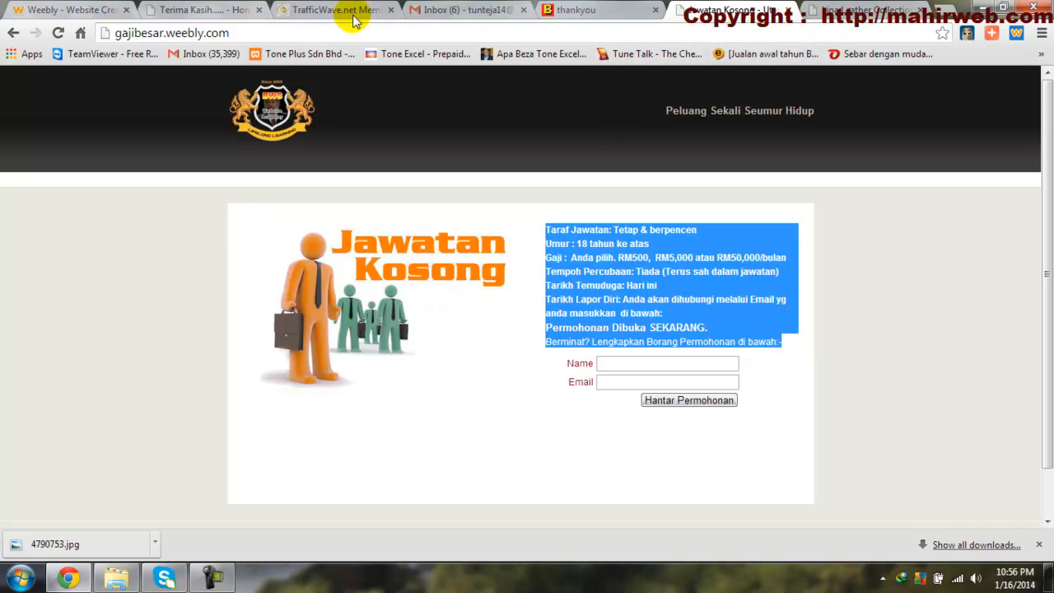
click(298, 12)
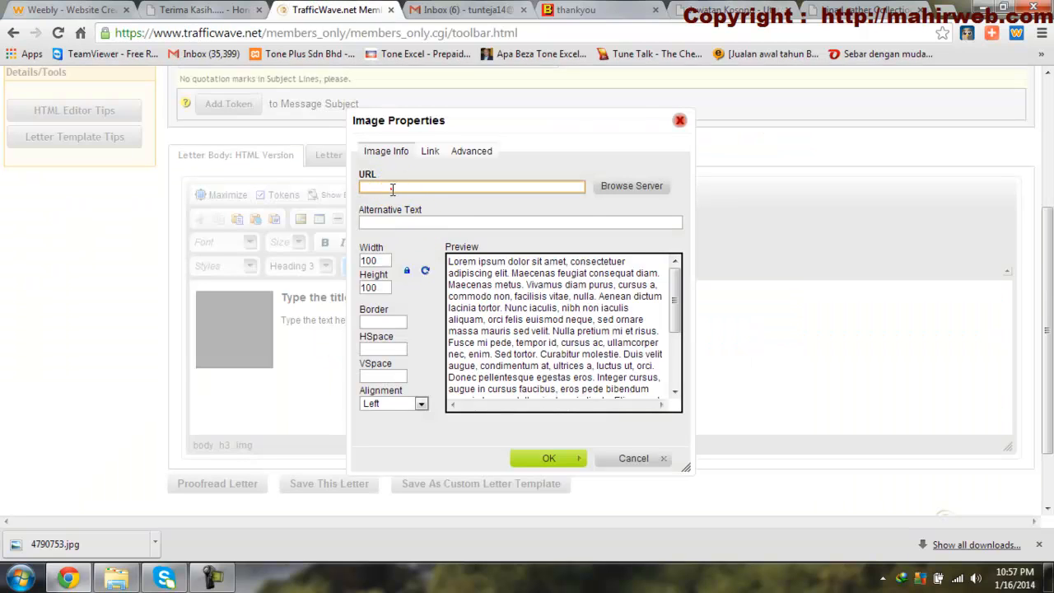
Paste the copied address as the image URL, reset it to 342 × 228, and insert it.
right_click(392, 189)
click(395, 275)
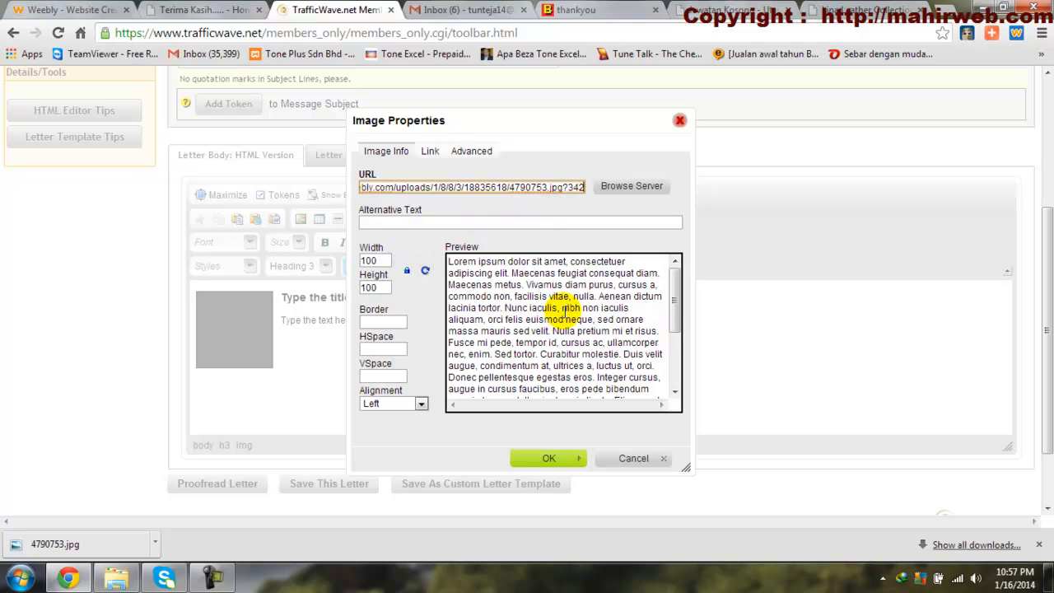
click(552, 323)
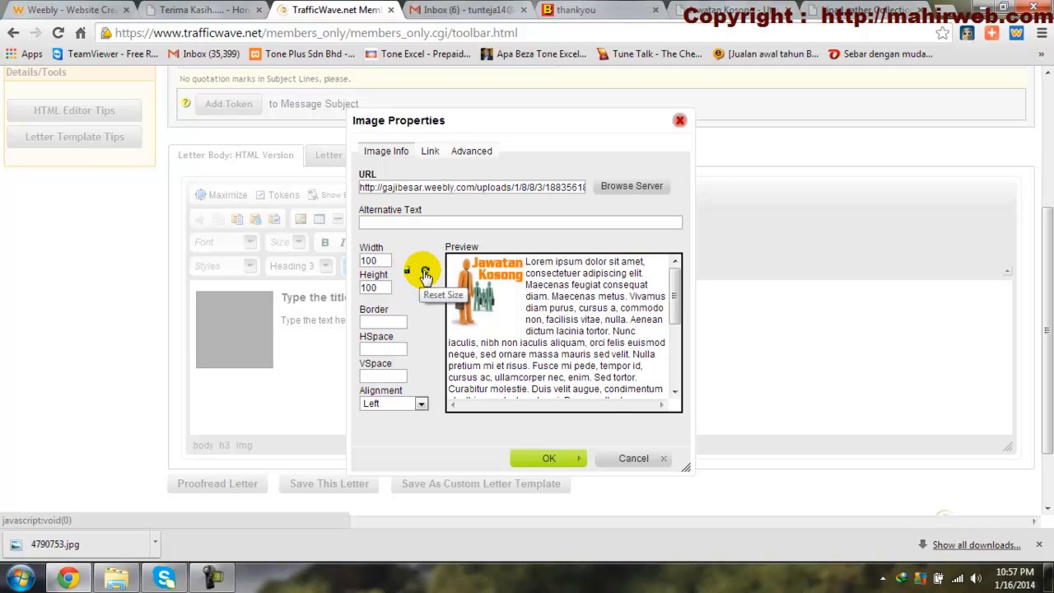
click(425, 273)
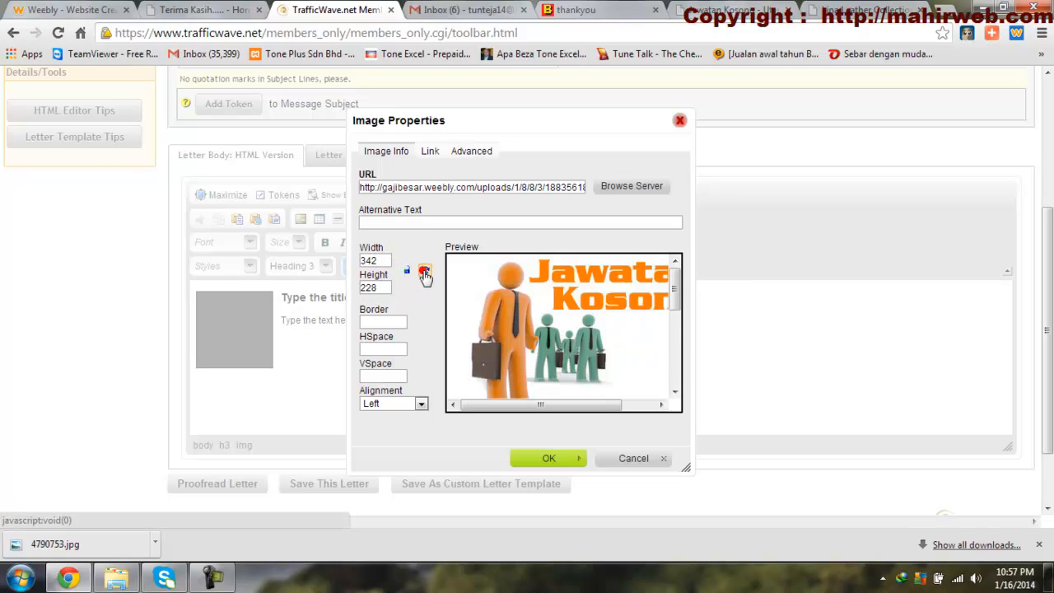
click(549, 459)
click(557, 350)
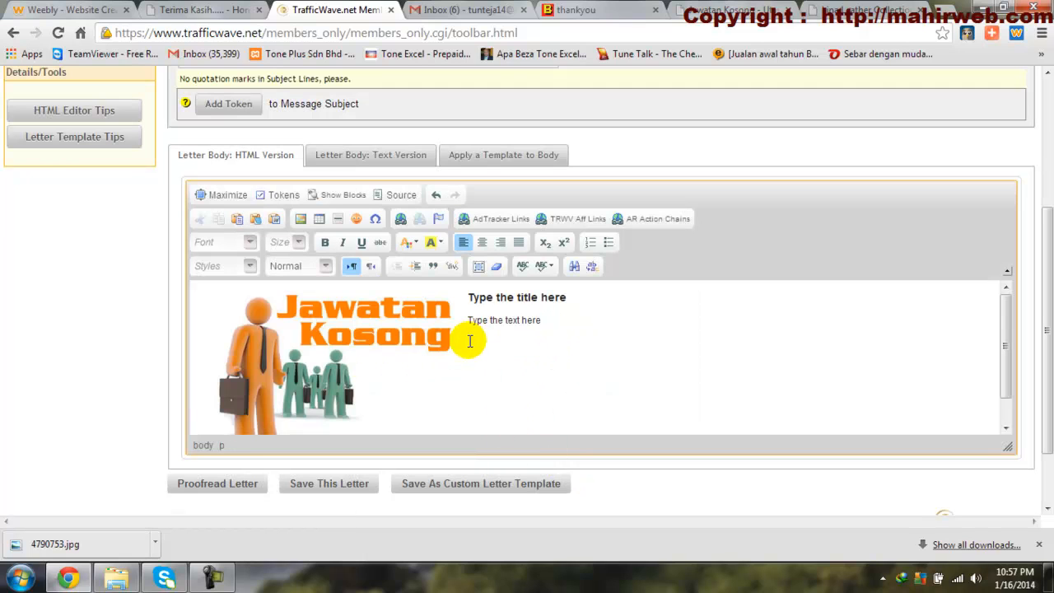
Title the letter 'Kita jumpa lagi' and write 'Hari ini saya nak bawa **FIRSTNAME** untuk singgah ke laman saya'.
drag(468, 297, 577, 300)
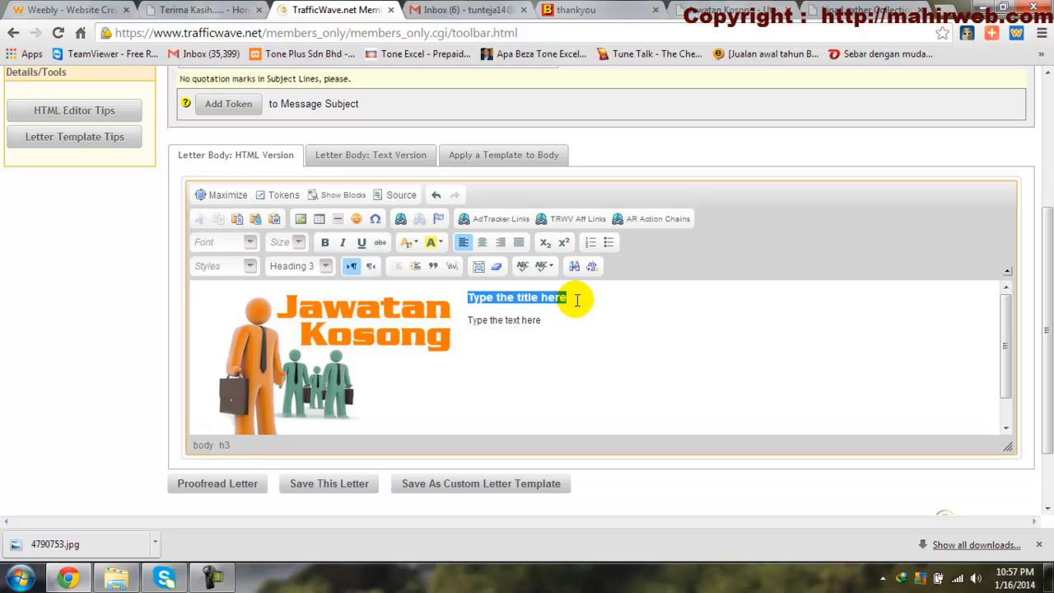
text(Ki)
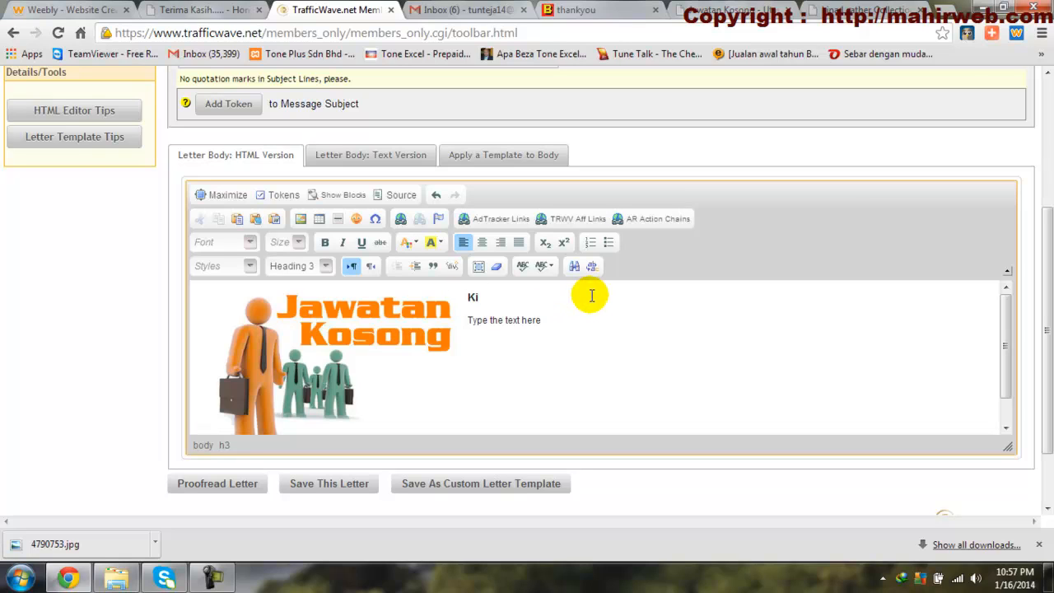
text(ta jumpa lagi...)
drag(468, 320, 550, 319)
text(Har)
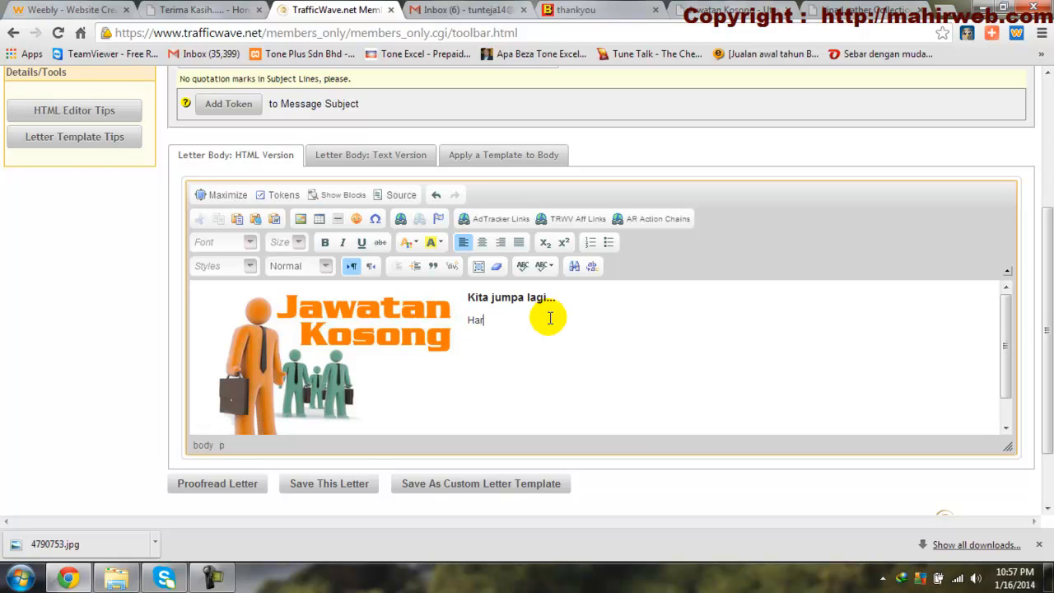
text(i ini saya nak bawa)
click(279, 195)
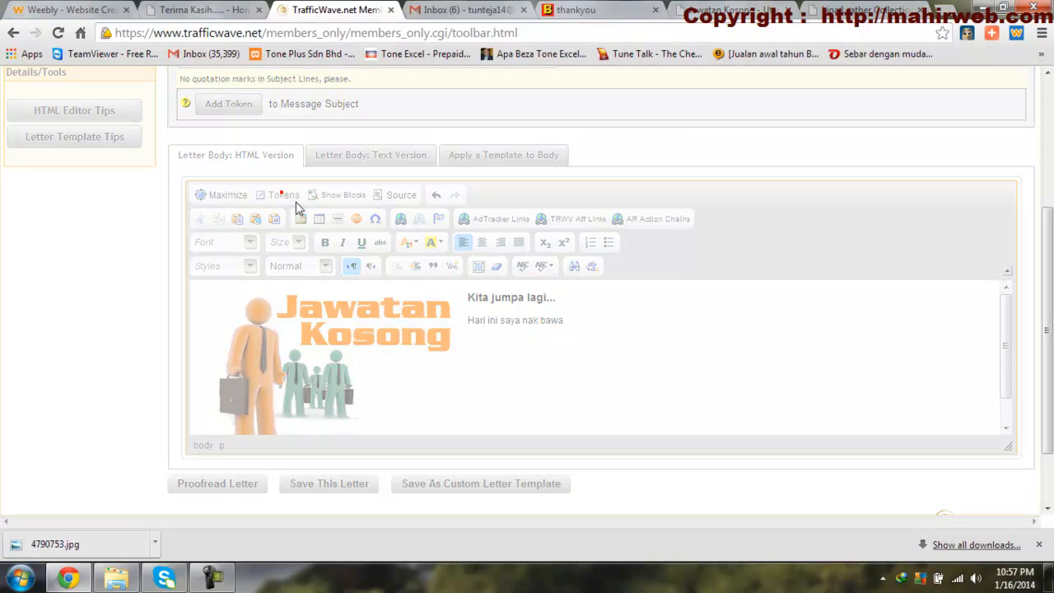
click(439, 247)
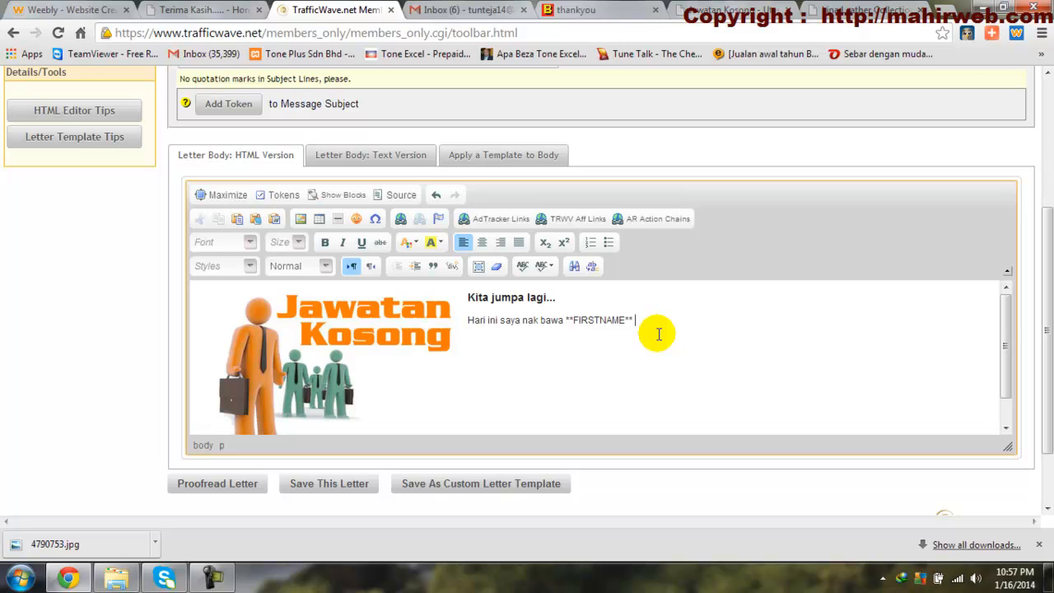
text(untuk singgah ke laman )
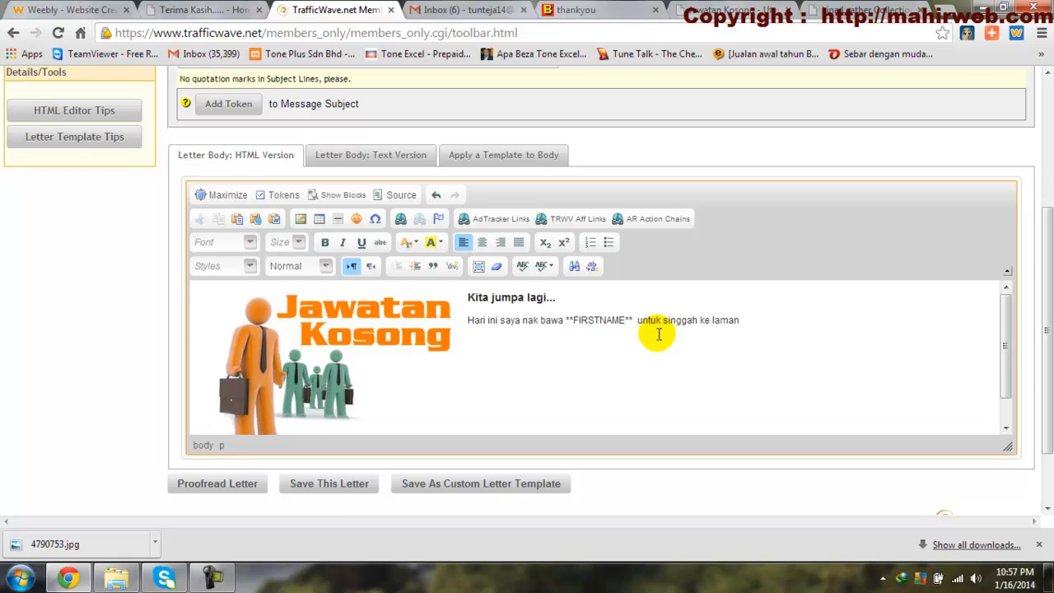
text(saya)
Add the lines 'kerana ada berita baik nak dikongs' and 'Sila masuk melalui pautan di bawah'.
key(Return)
text(kerna ada )
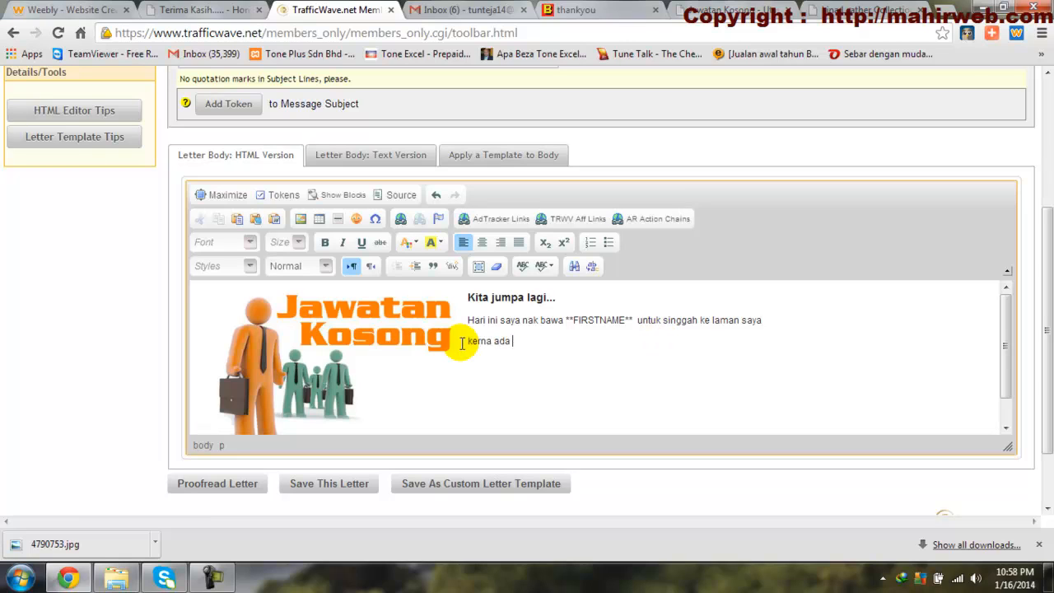
text(berita baik nak dikongsi.)
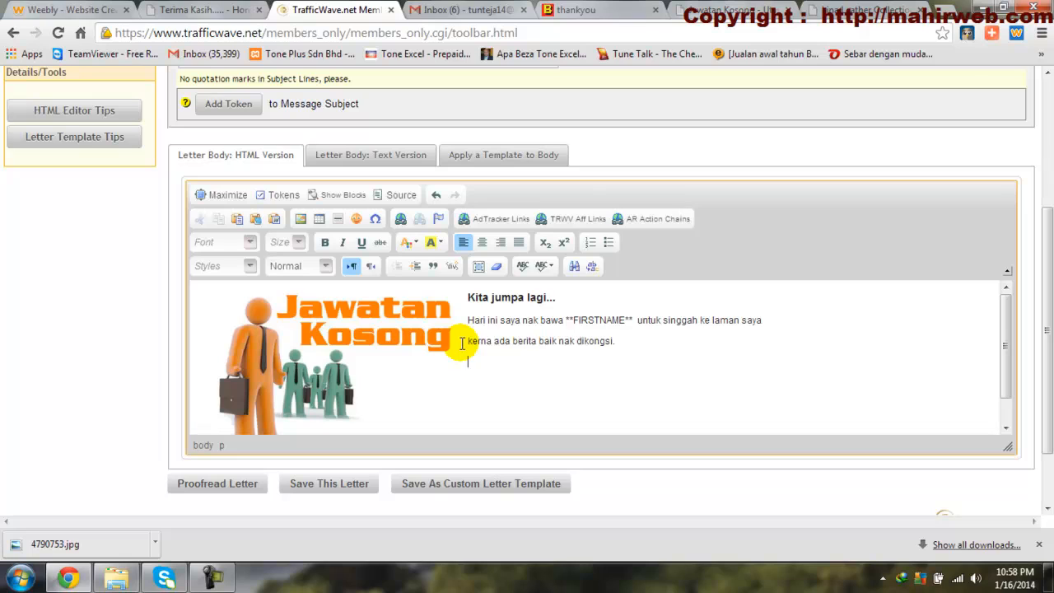
click(480, 341)
text(a)
key(Down)
text(Sila )
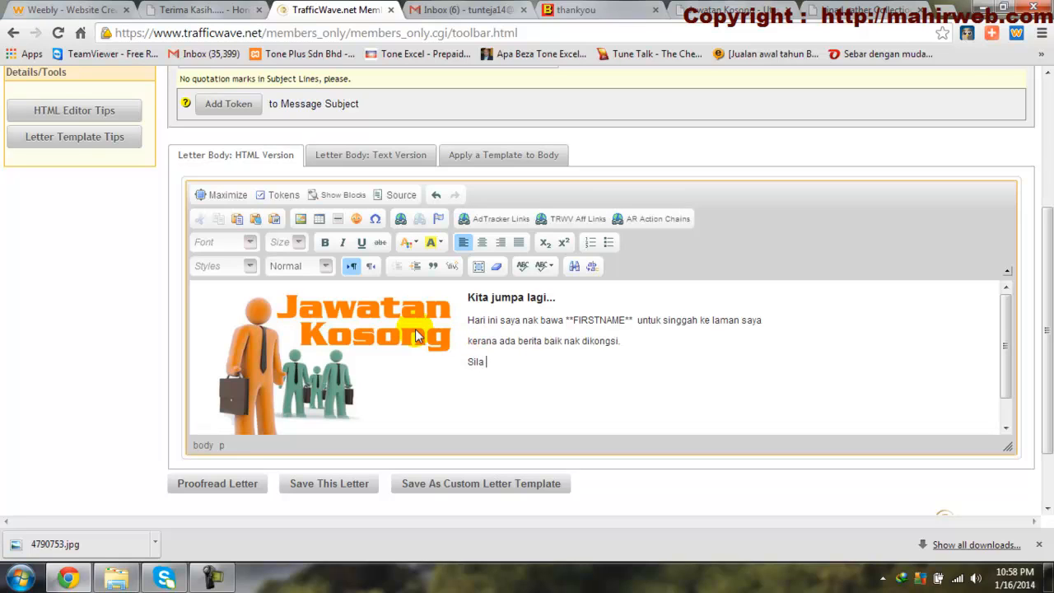
text(masuk melalui pautan )
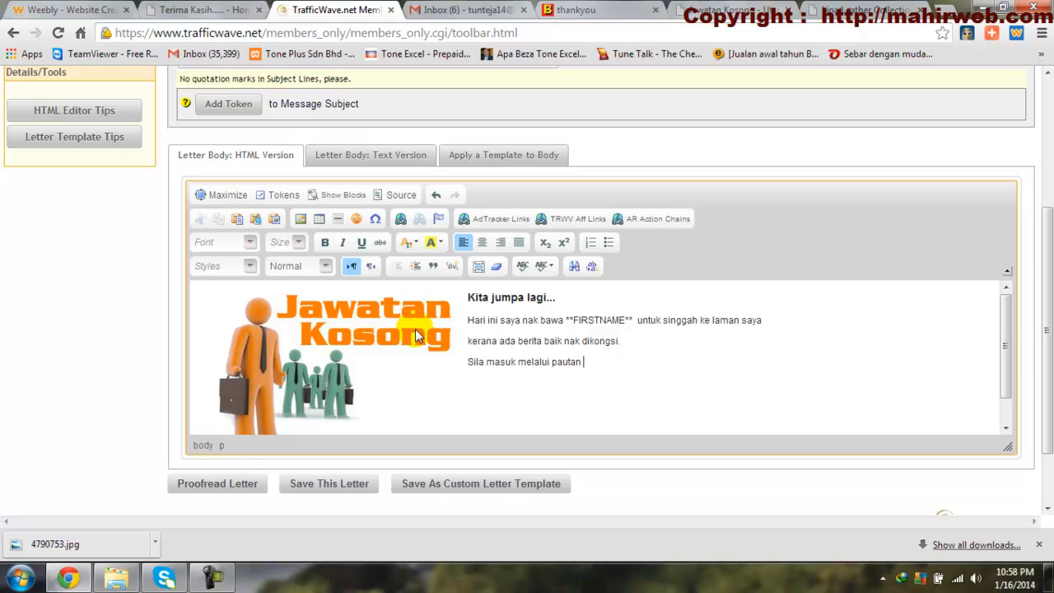
text( di bawah:-)
click(488, 399)
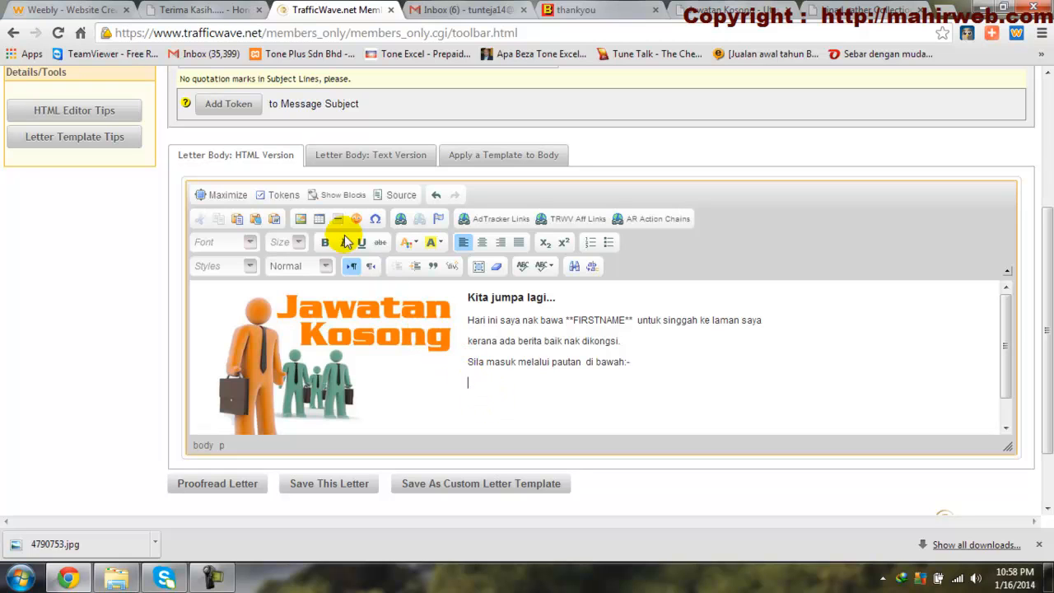
Insert the SIG_URL1 signature link token, add the sign-off 'jumpa lagi', and save the letter.
click(277, 202)
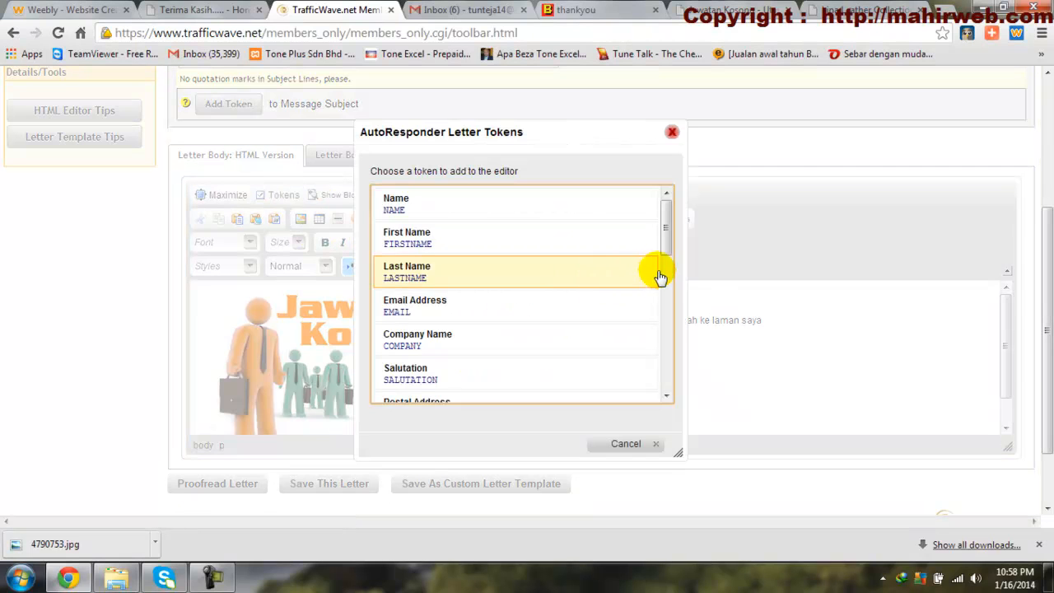
mouse_move(665, 228)
mouse_down()
mouse_move(666, 272)
mouse_move(715, 372)
mouse_move(661, 387)
mouse_up()
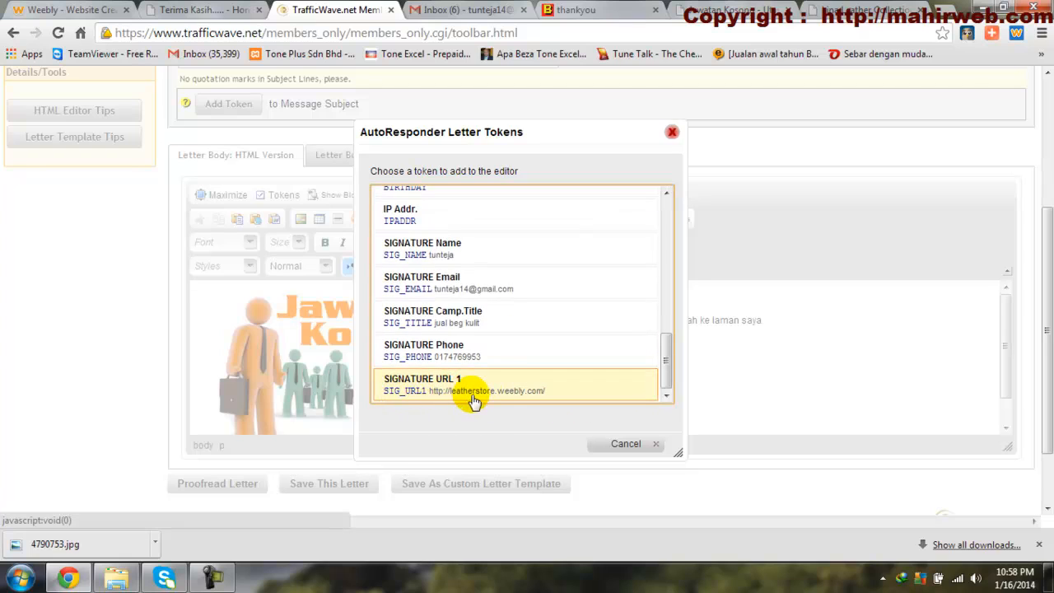
click(559, 392)
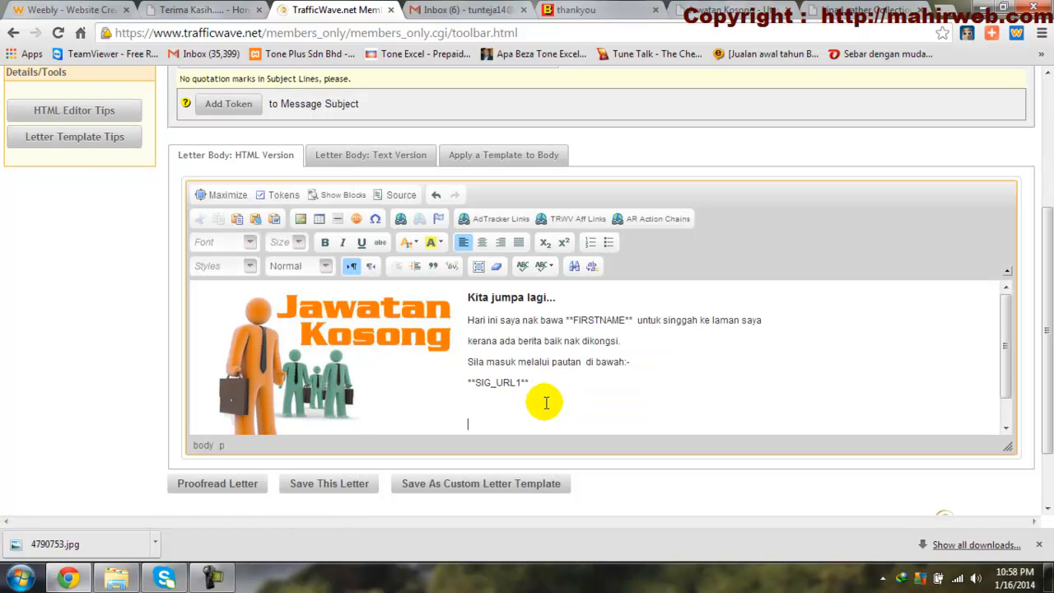
text(jumpa lagi)
click(316, 486)
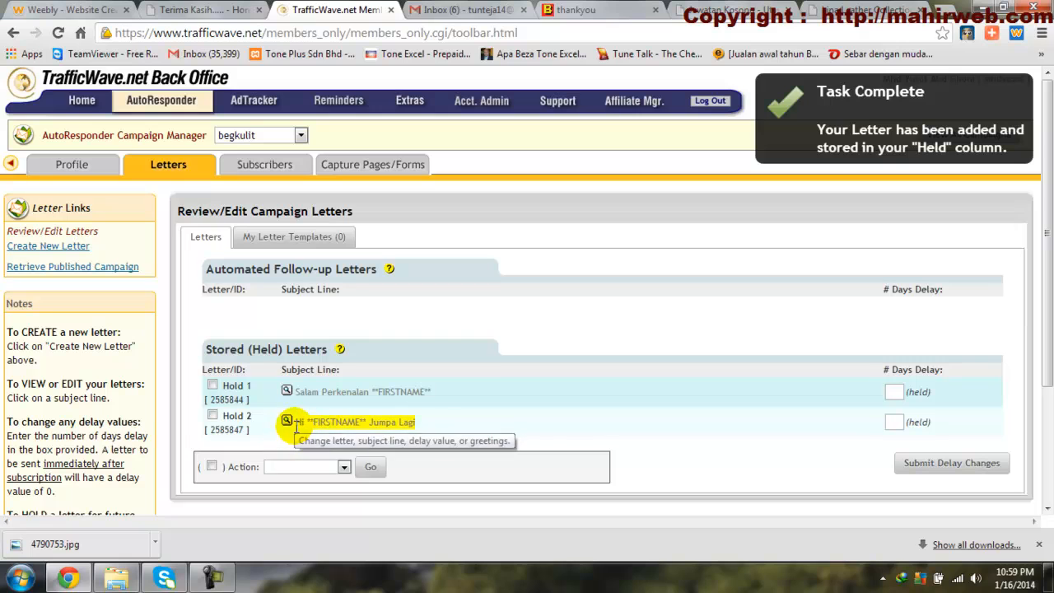
Choose Create New Letter from the Letters menu to begin another autoresponder letter.
mouse_move(156, 173)
click(162, 200)
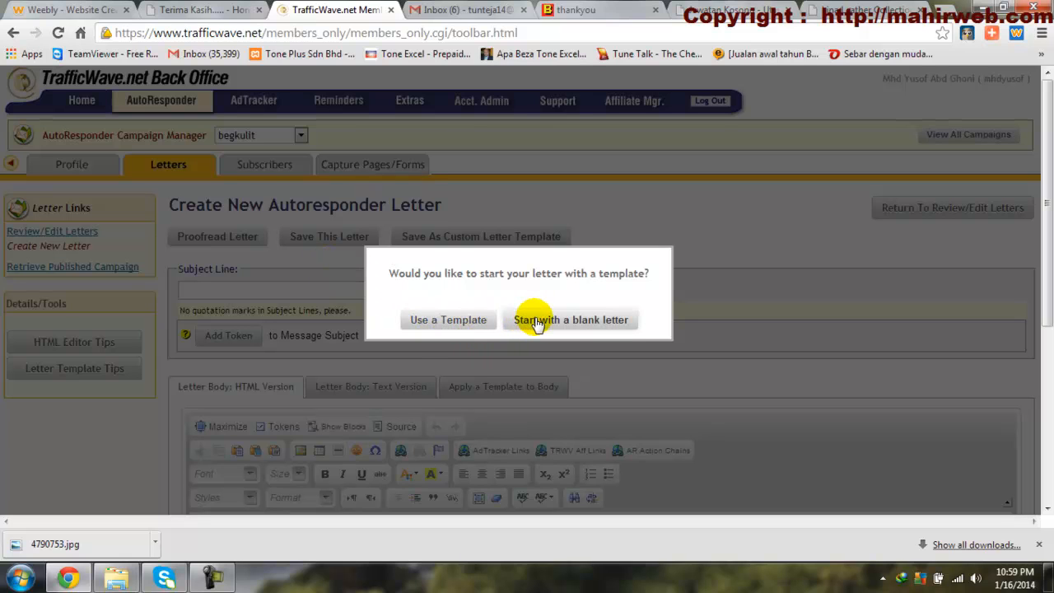
Start a blank letter with the subject 'Apa khabar Hari Ini?'.
click(536, 321)
click(289, 292)
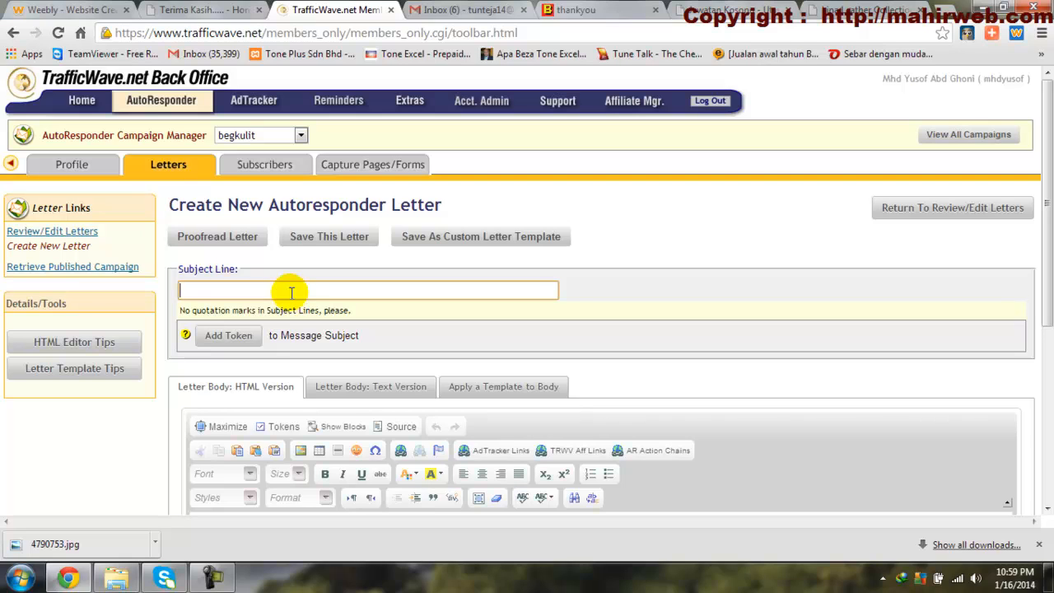
text(AP)
key(BackSpace)
text(pa khabar Hari)
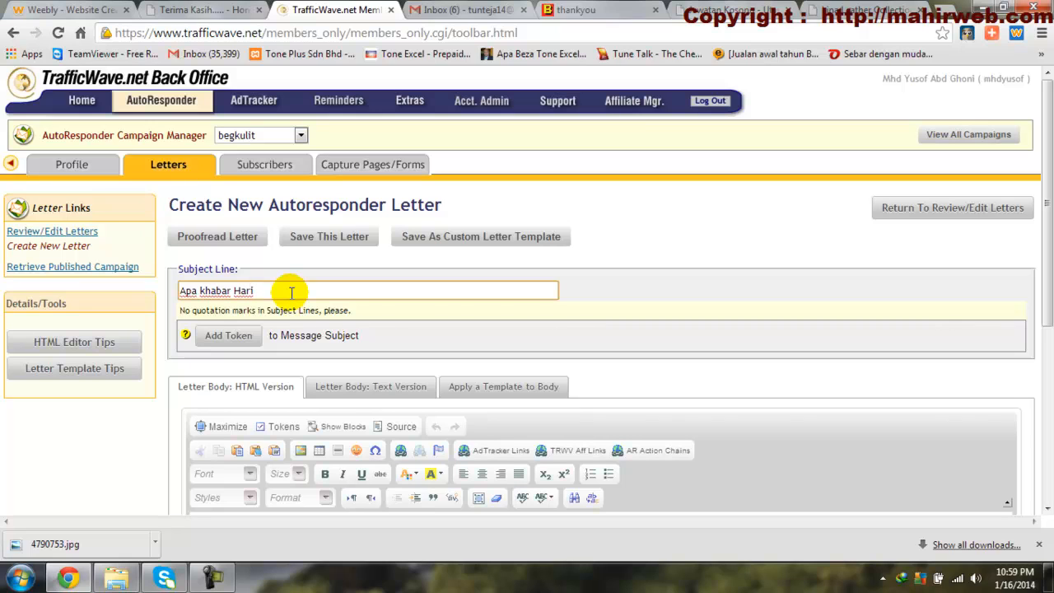
text( Ini?)
scroll(290, 293, down, 2)
Write the greeting 'Harap **FIRSTNAME** dalam kesihatan yg baik.' in the body.
click(288, 381)
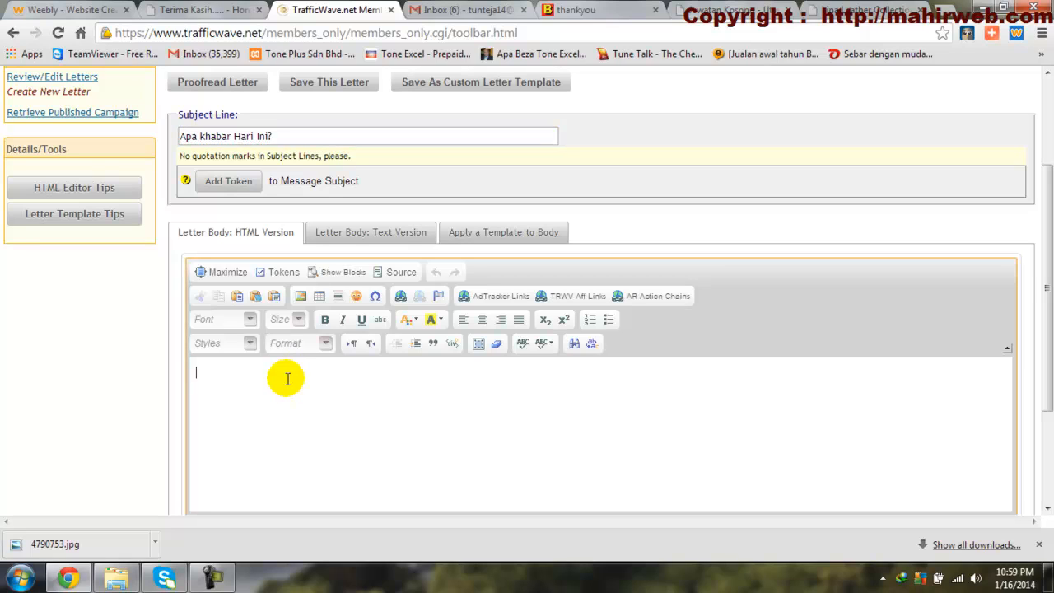
text(Harap)
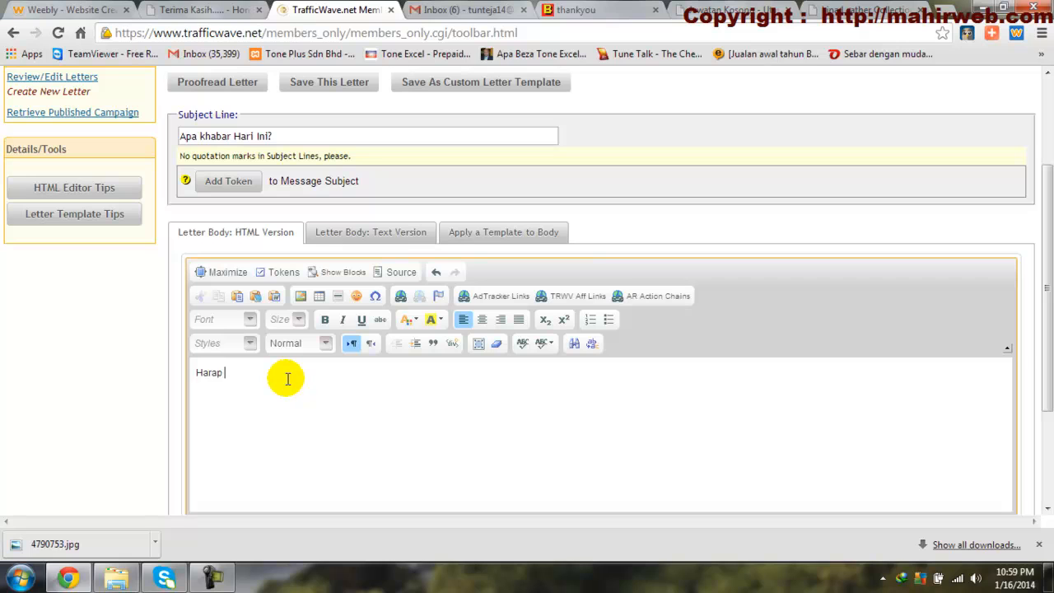
click(282, 272)
click(427, 238)
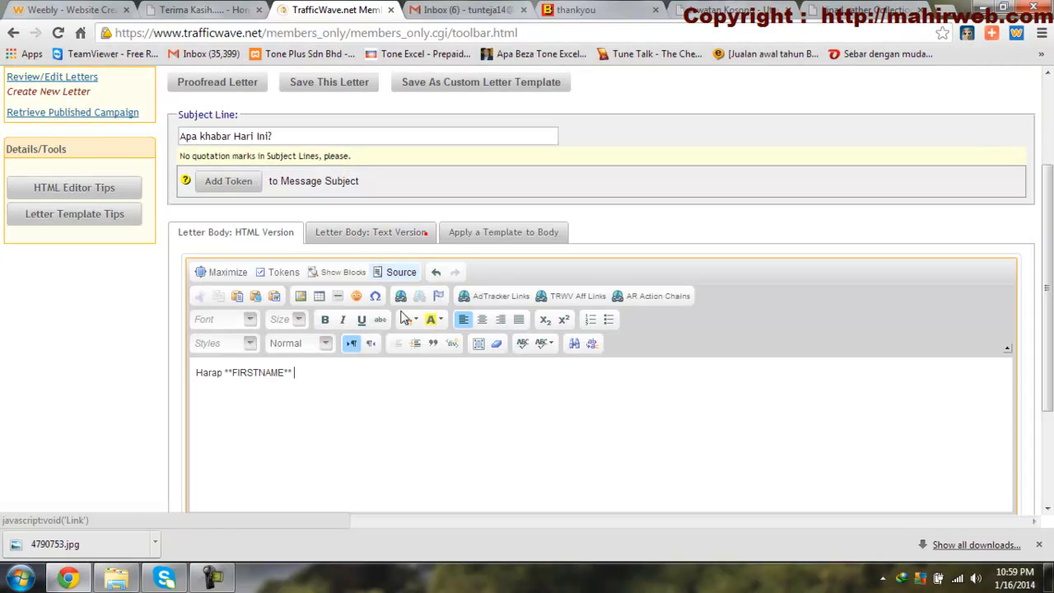
text(d)
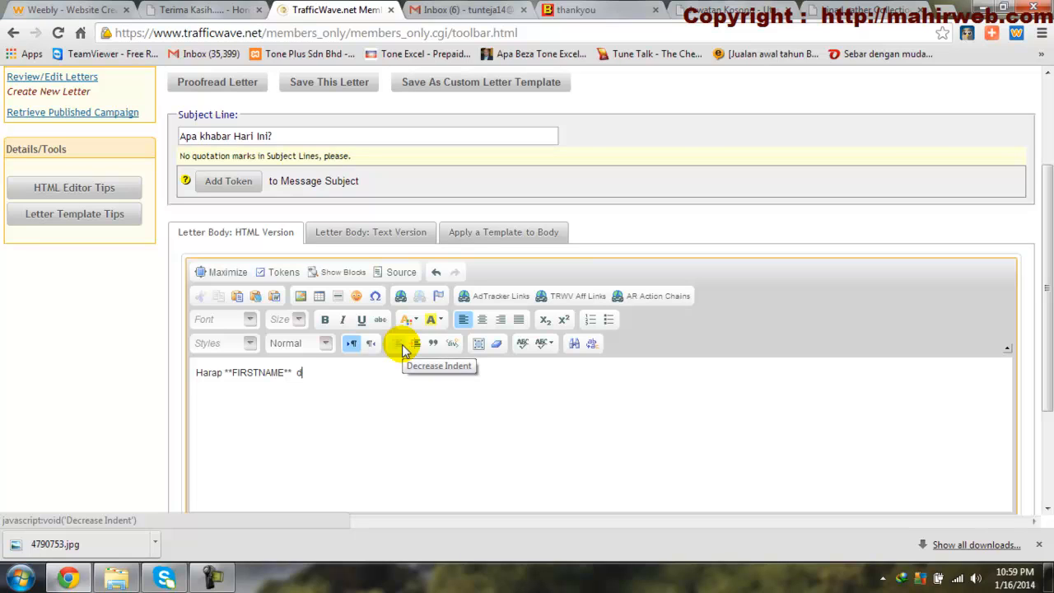
text(alam kesihatan yg ba)
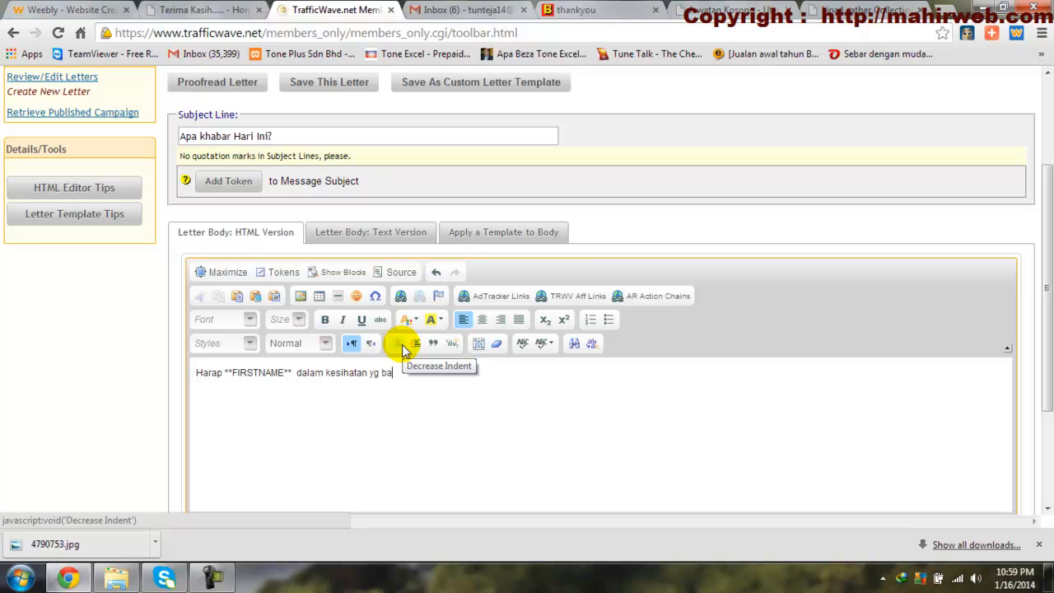
text(ik.)
Add a line asking FIRSTNAME's opinion on the business opportunity and inviting feedback or a call.
key(Return)
text(A)
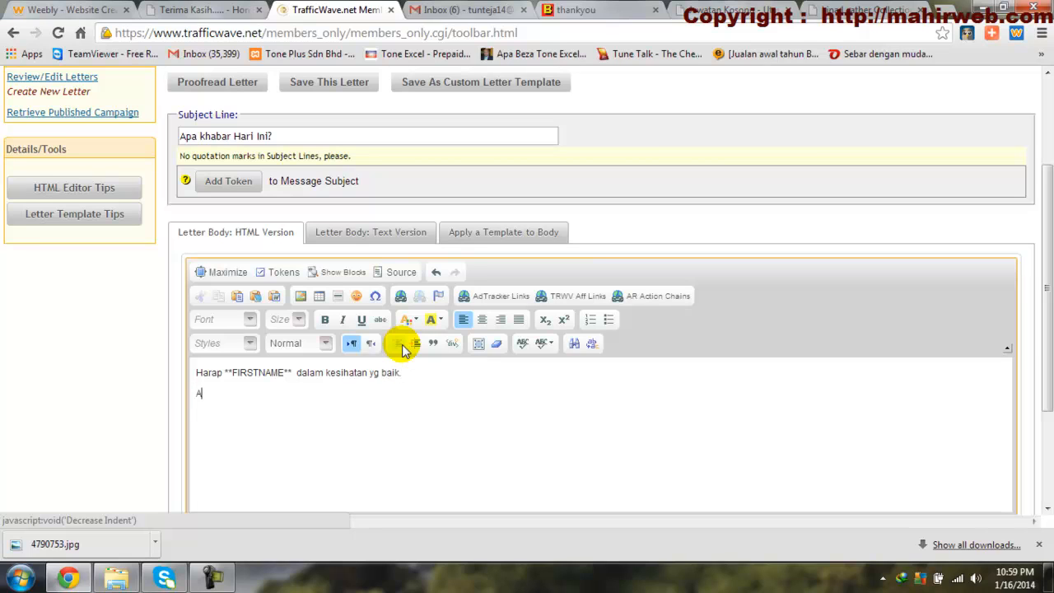
text(pa pendapat)
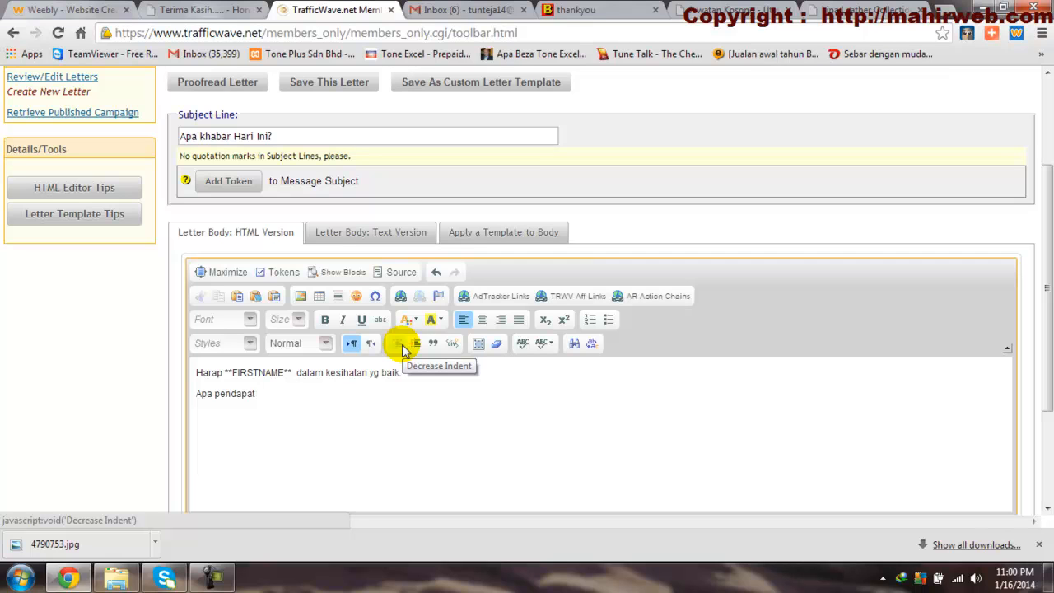
click(279, 271)
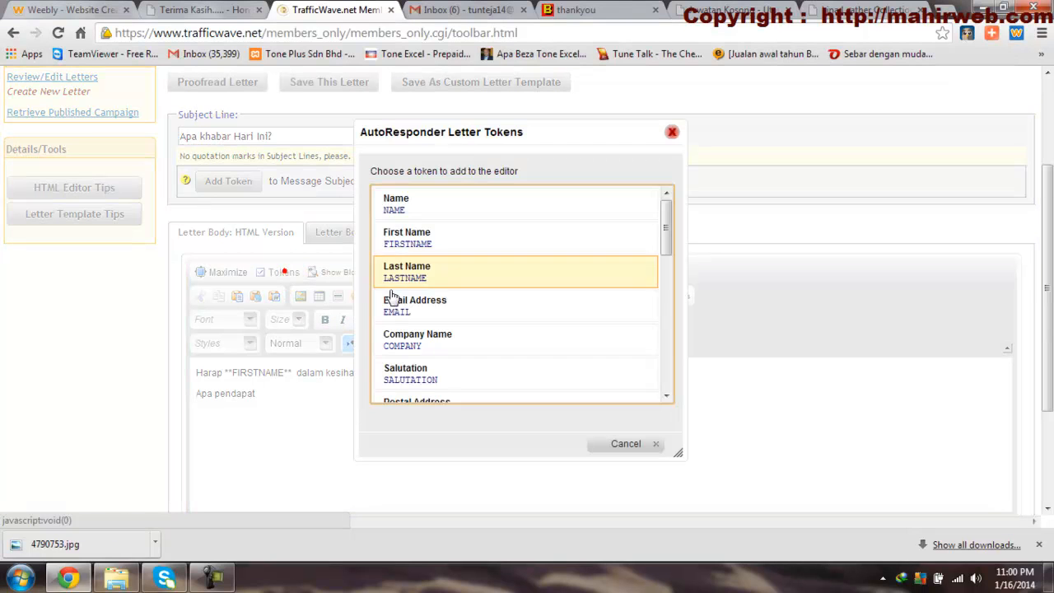
click(428, 238)
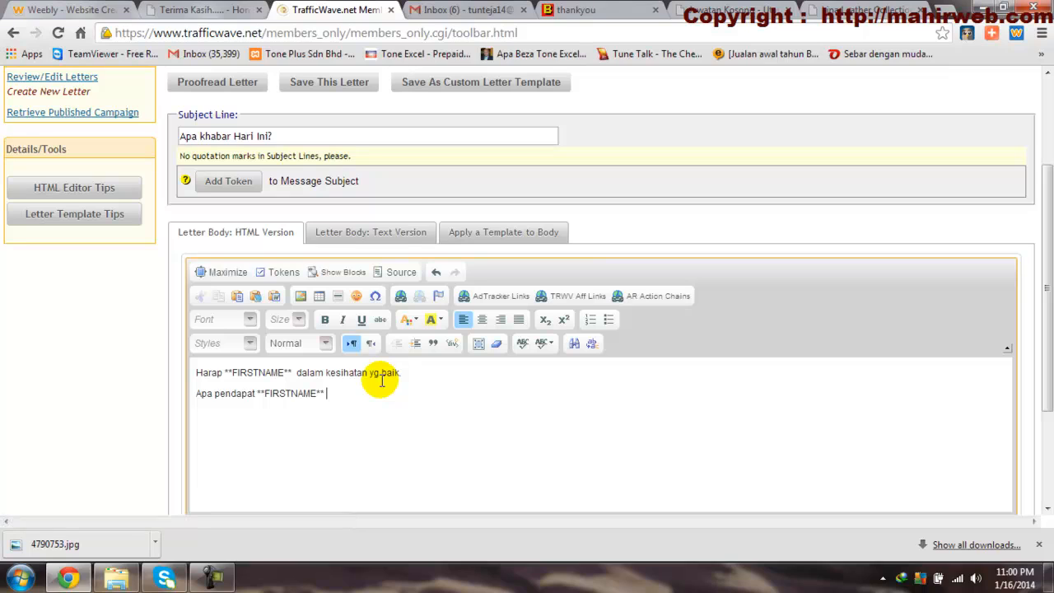
text(tentang peluang niaga)
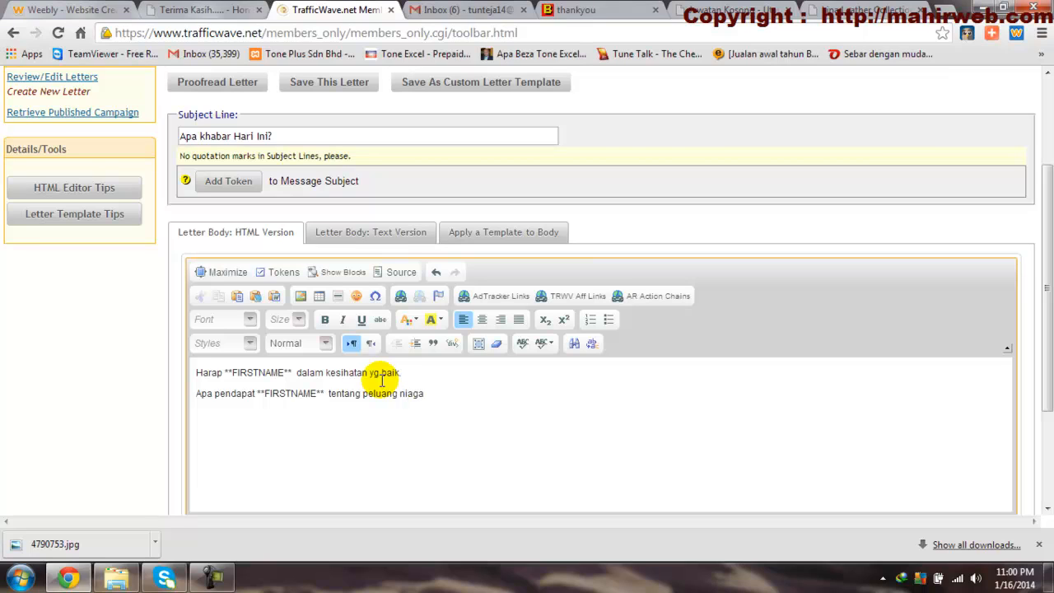
text( yg)
text( saya )
text(tun)
text(jukkan )
text(semalam?)
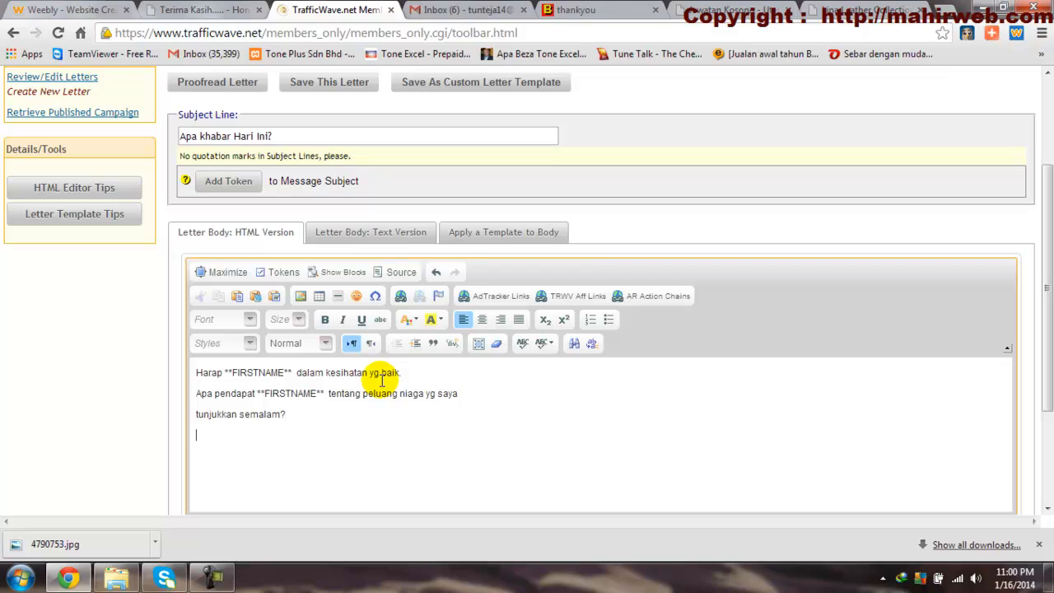
text(Sila bad)
key(BackSpace)
text(gi maklum balas)
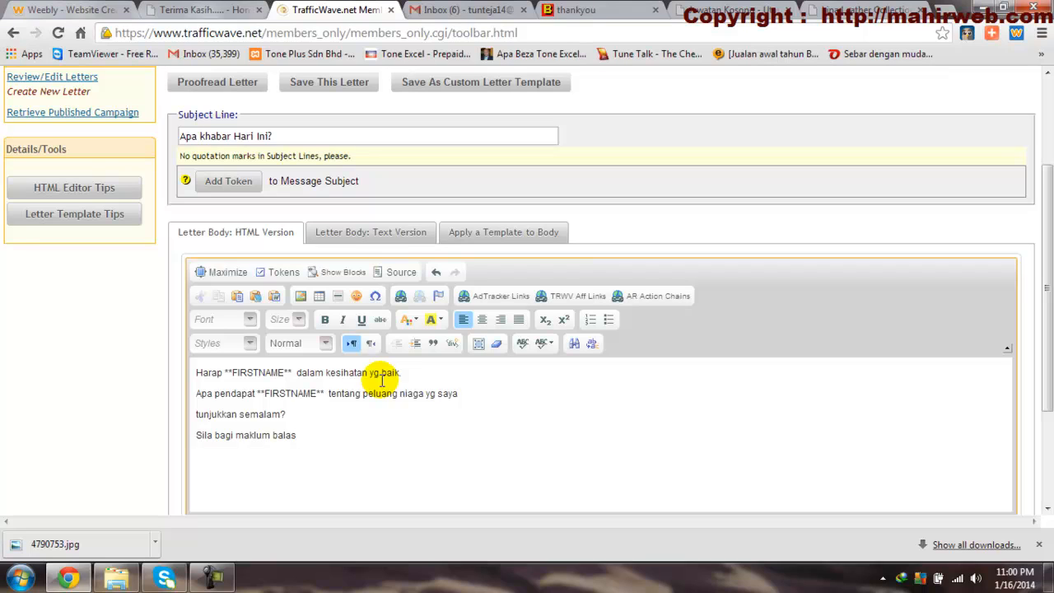
text( supaya saya boleh dapat)
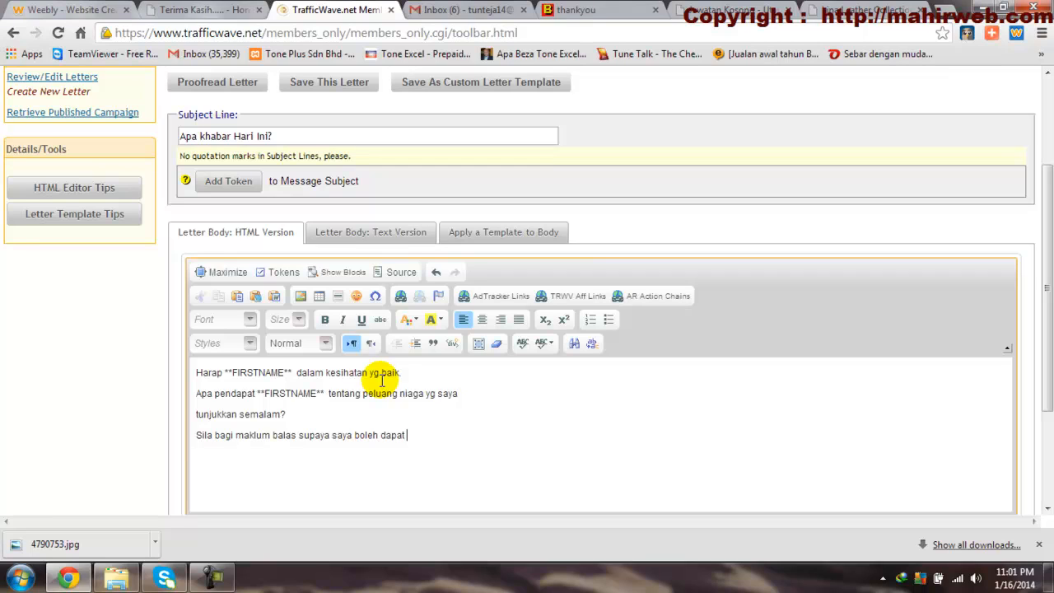
text( kongsi)
text( idea)
text( Call saya)
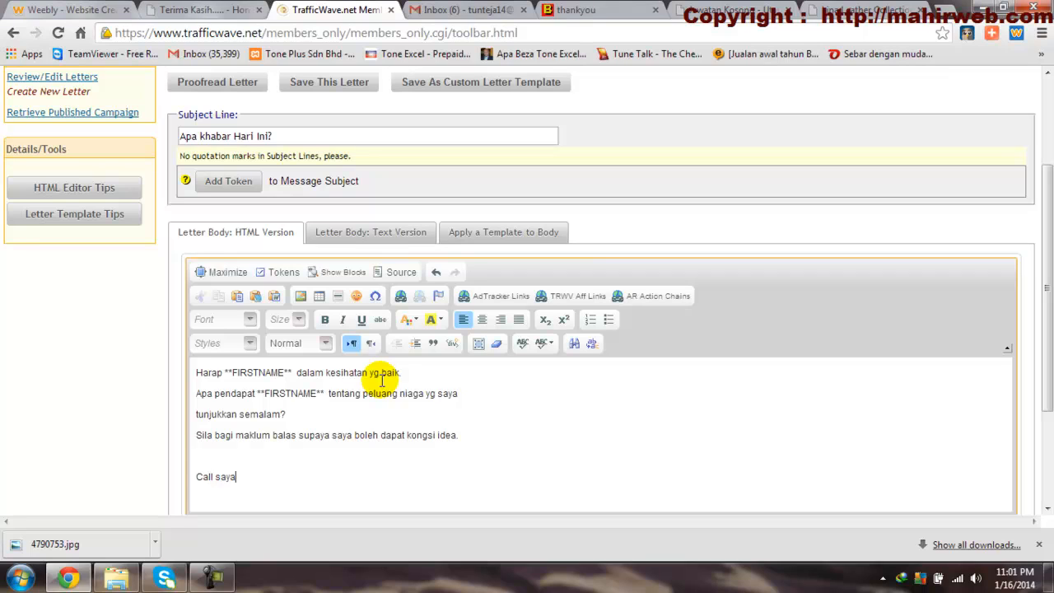
text( jika perlu b)
text(cakap teru)
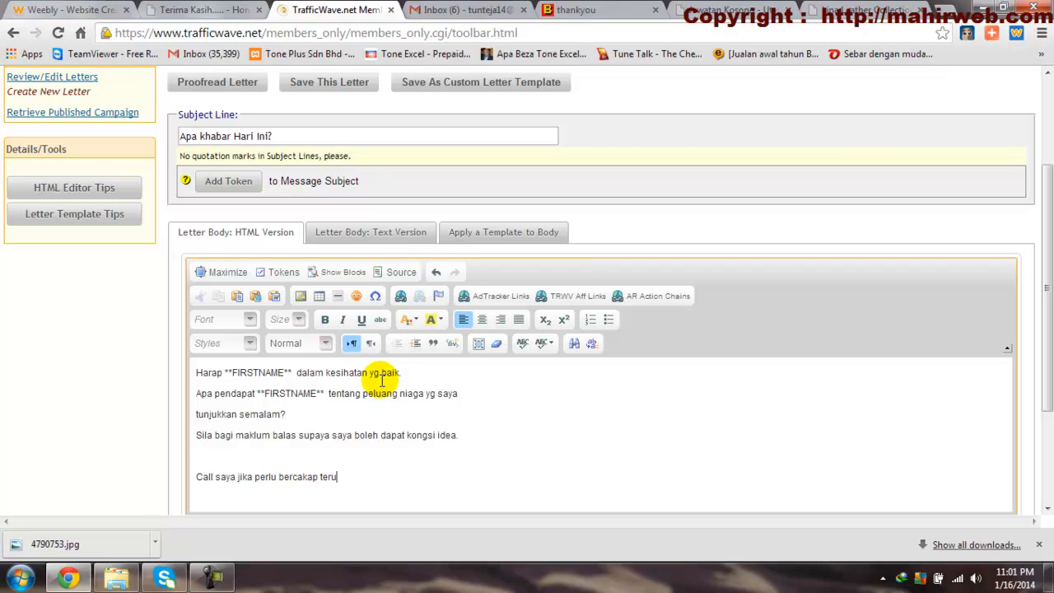
text(s ke talian)
Append the SIG_PHONE token and the closing line 'Semoga perkongsian ini bermanfaat'.
click(283, 272)
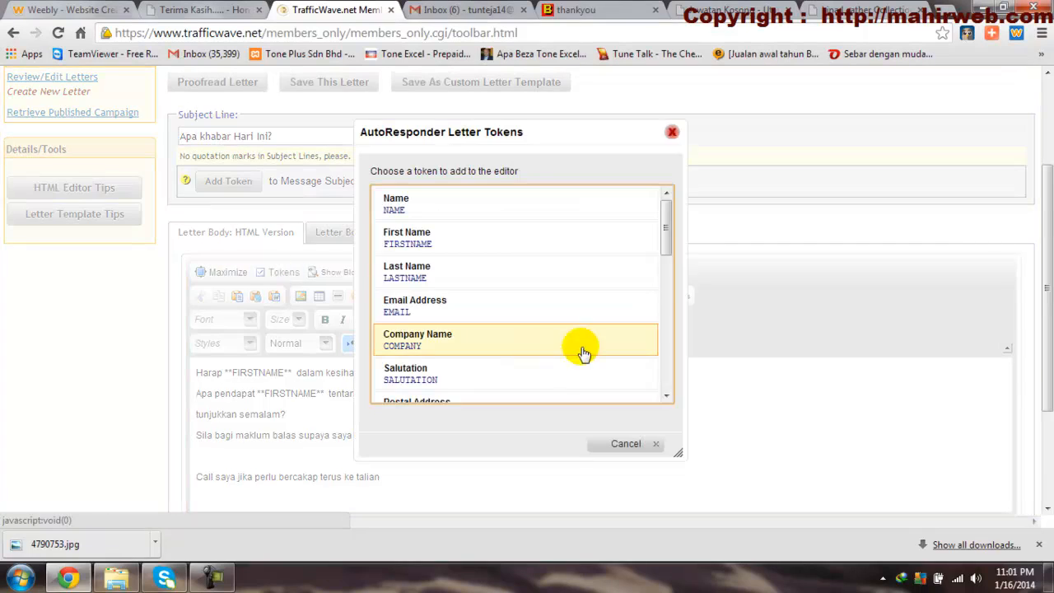
drag(664, 237, 671, 392)
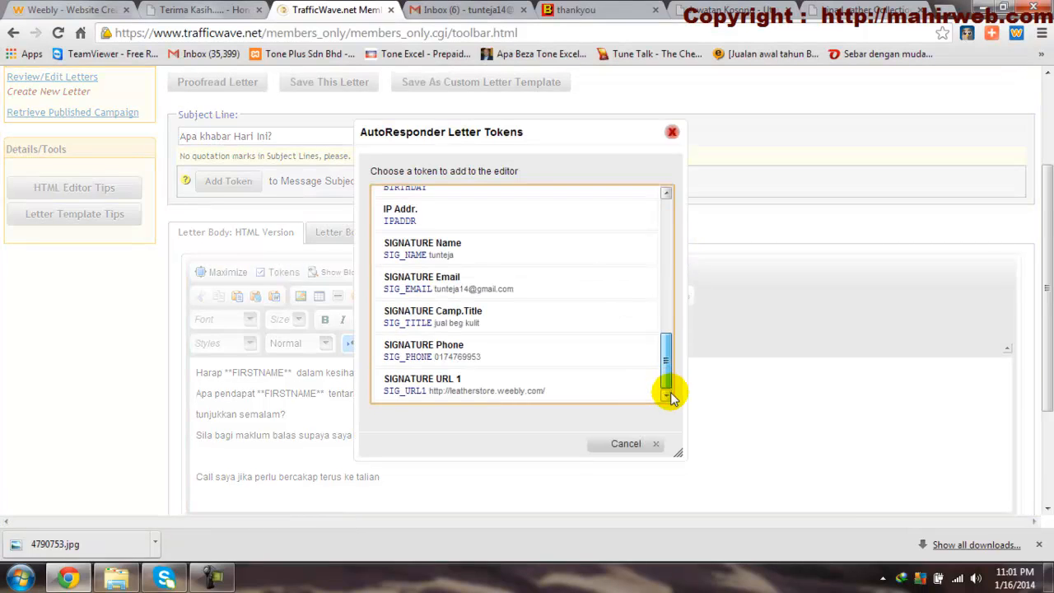
click(445, 354)
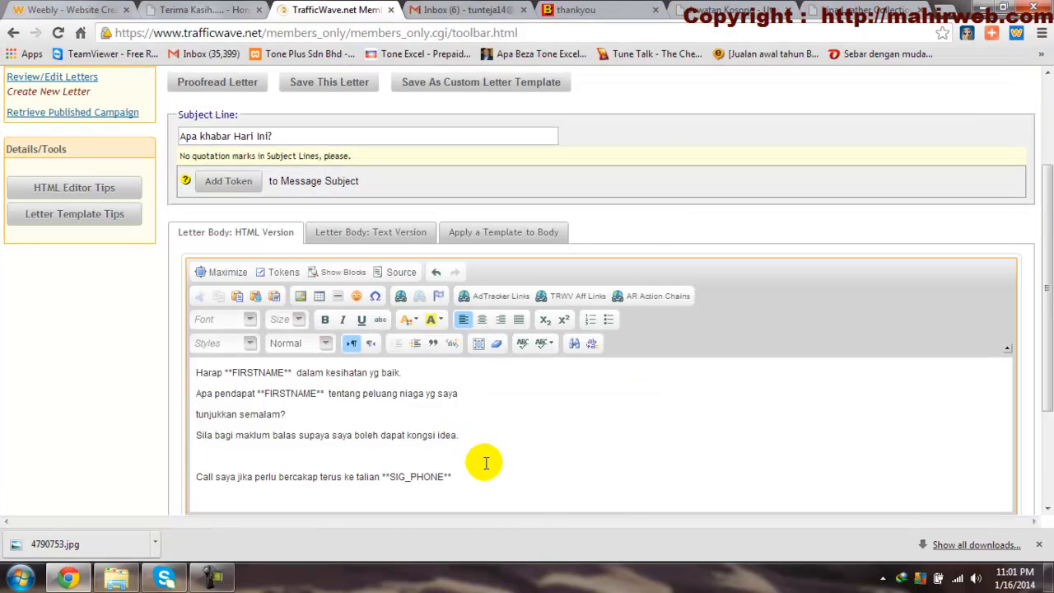
key(Return)
text(Semoga )
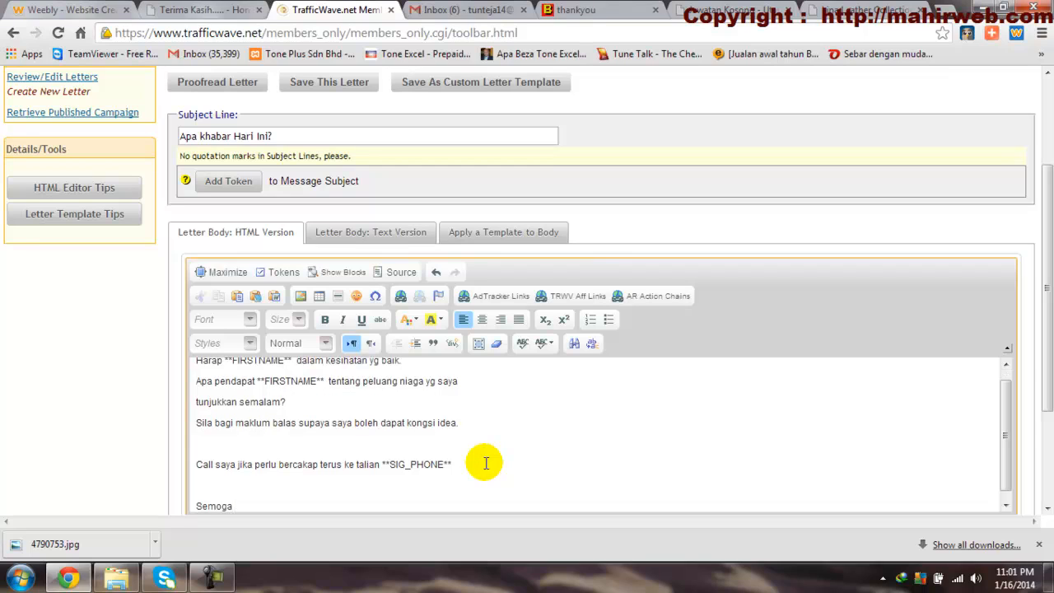
text(perkongsian ini bermanfaat)
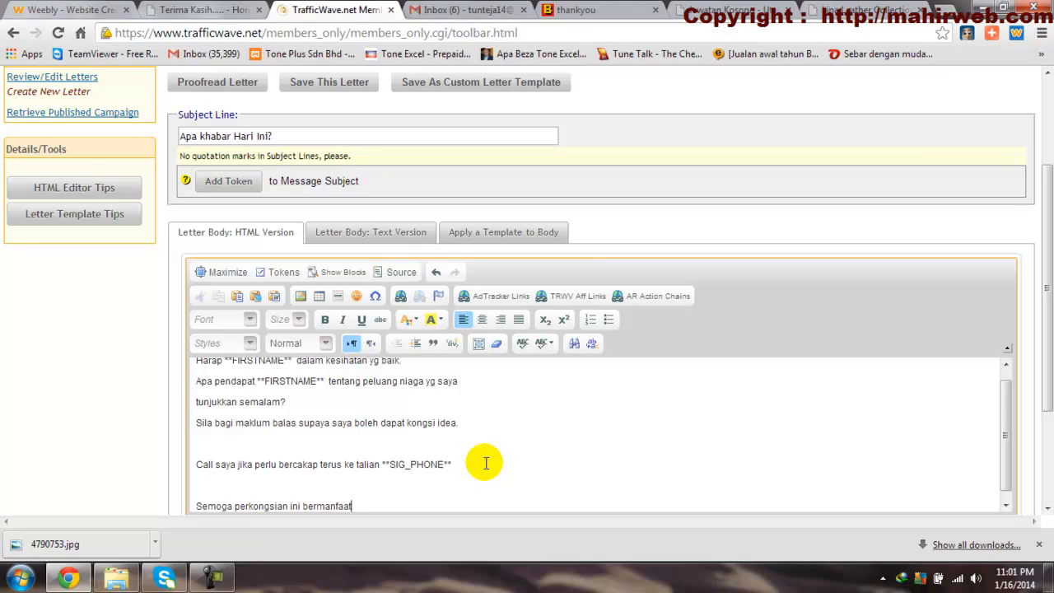
scroll(424, 425, down, 1)
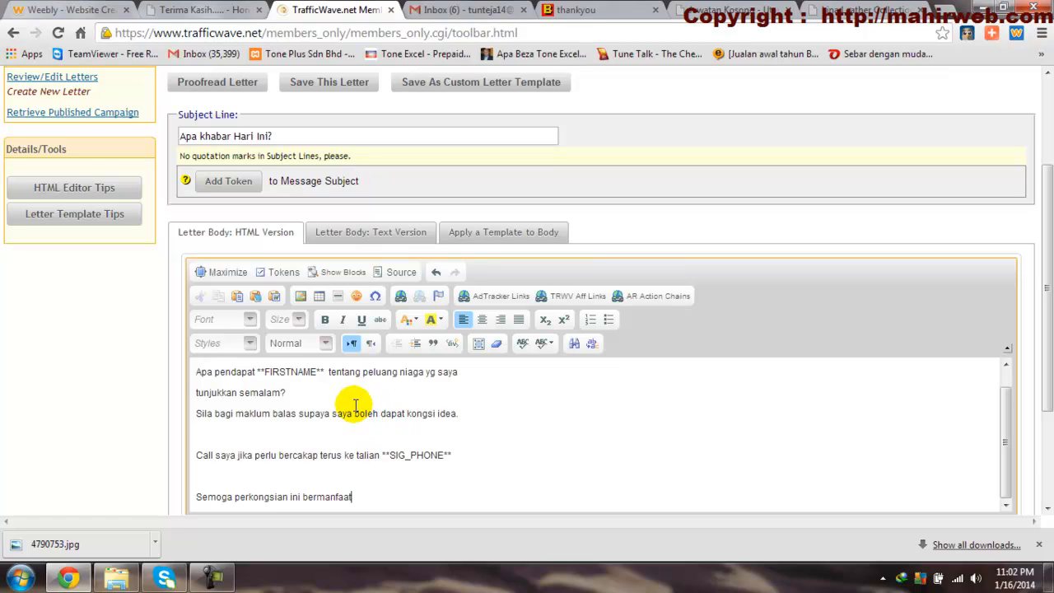
scroll(387, 424, down, 2)
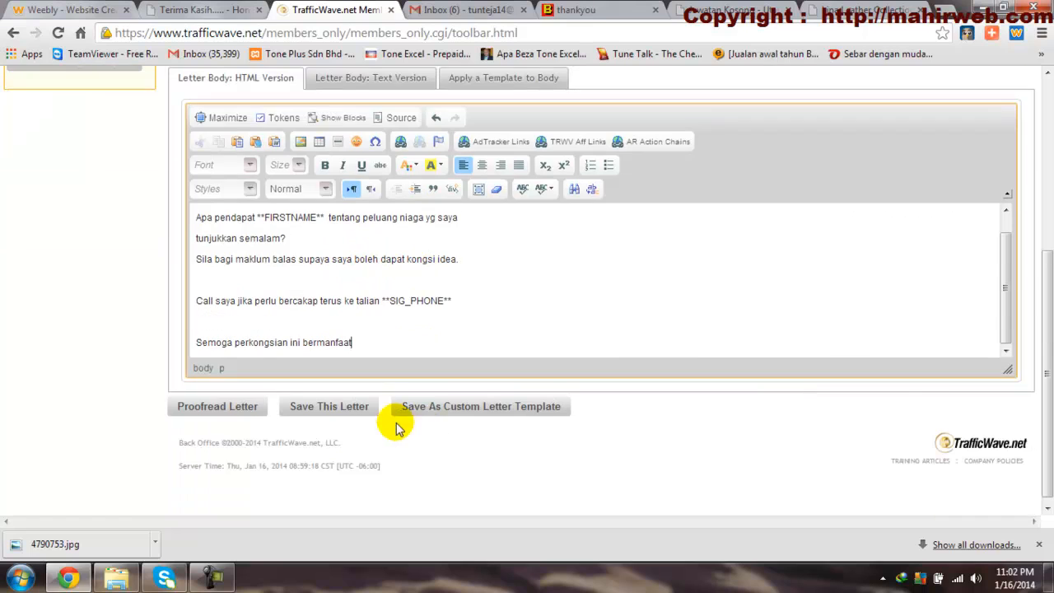
Save the 'Apa khabar Hari Ini?' letter so it is stored as Hold 3.
click(330, 410)
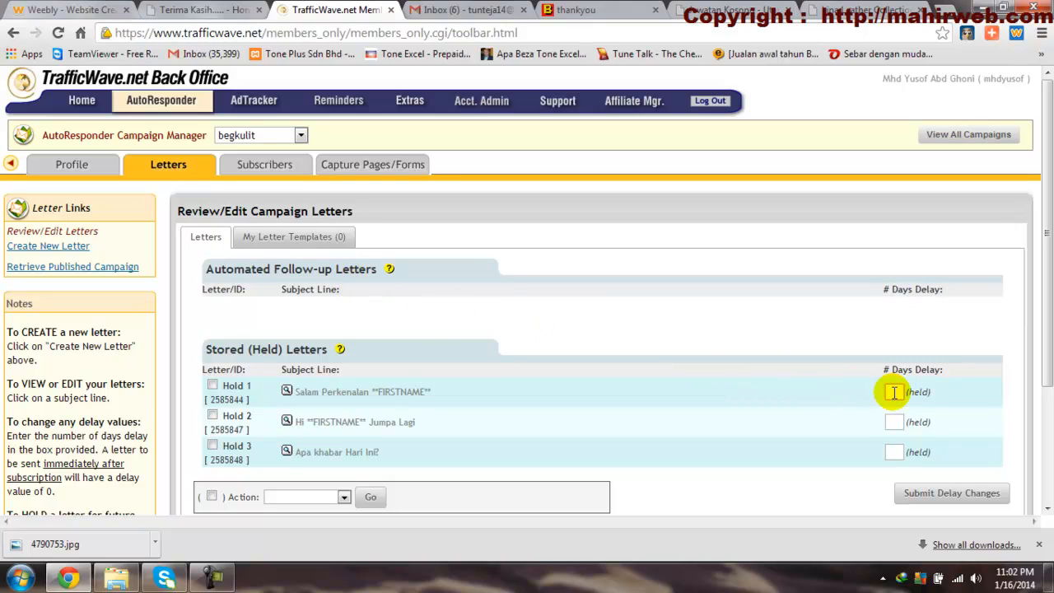
Give Holds 1–3 delays of 0, 1 and 2 days and submit the delay changes.
text(0)
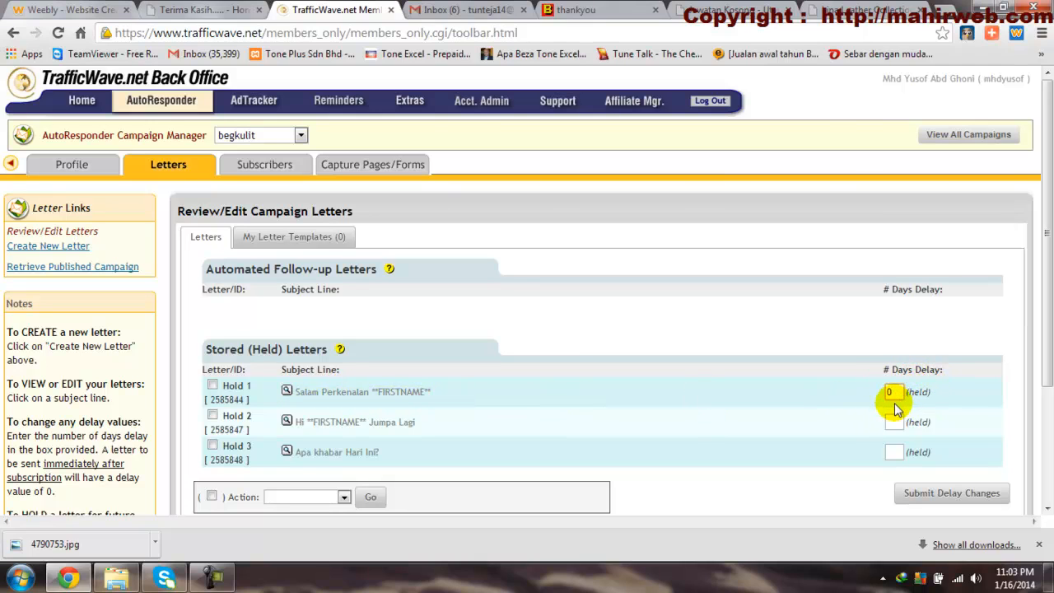
click(892, 394)
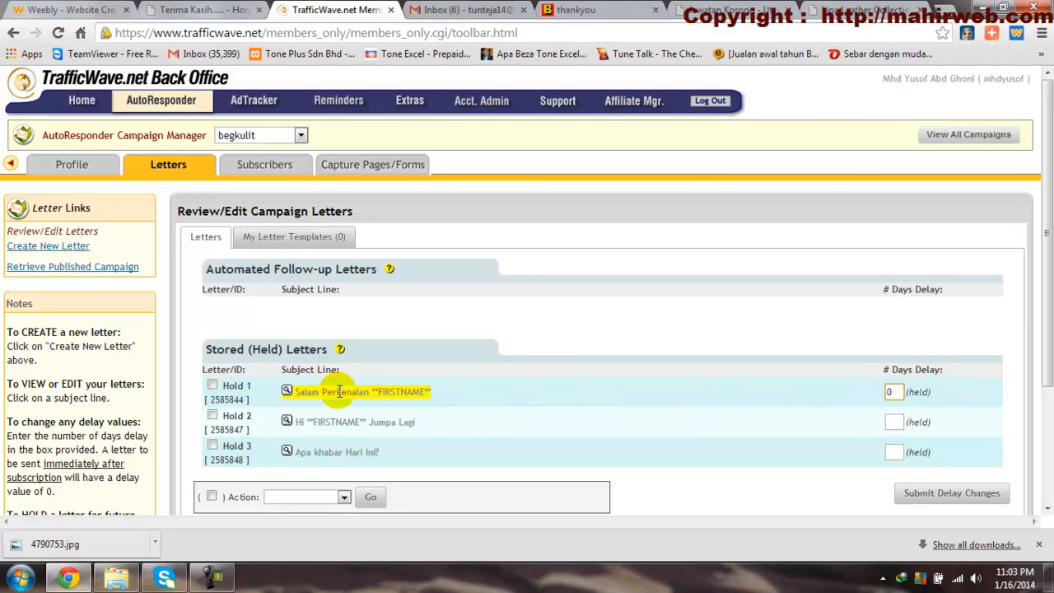
click(893, 424)
text(1)
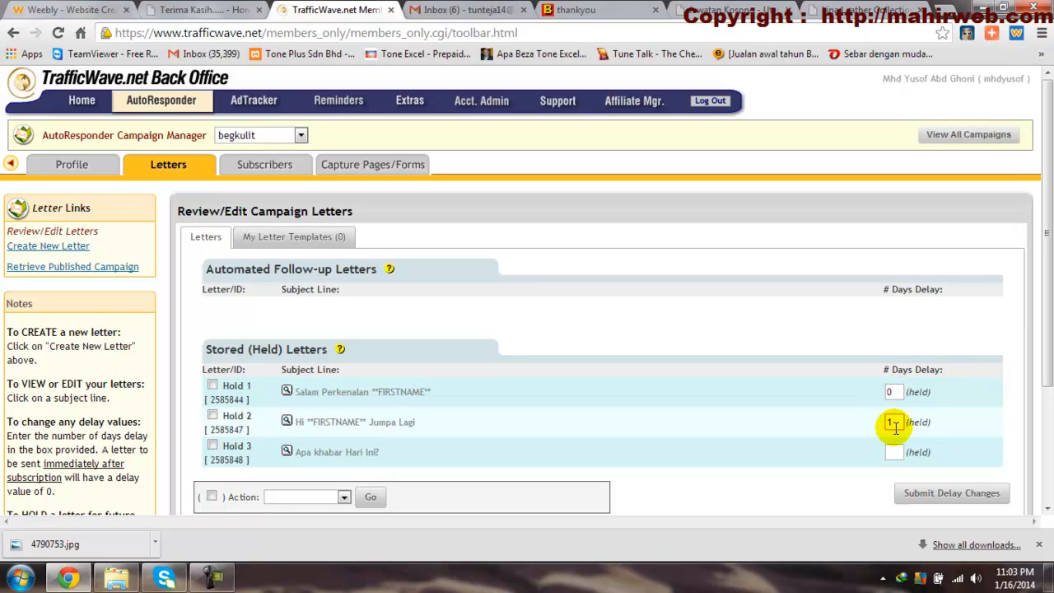
click(894, 453)
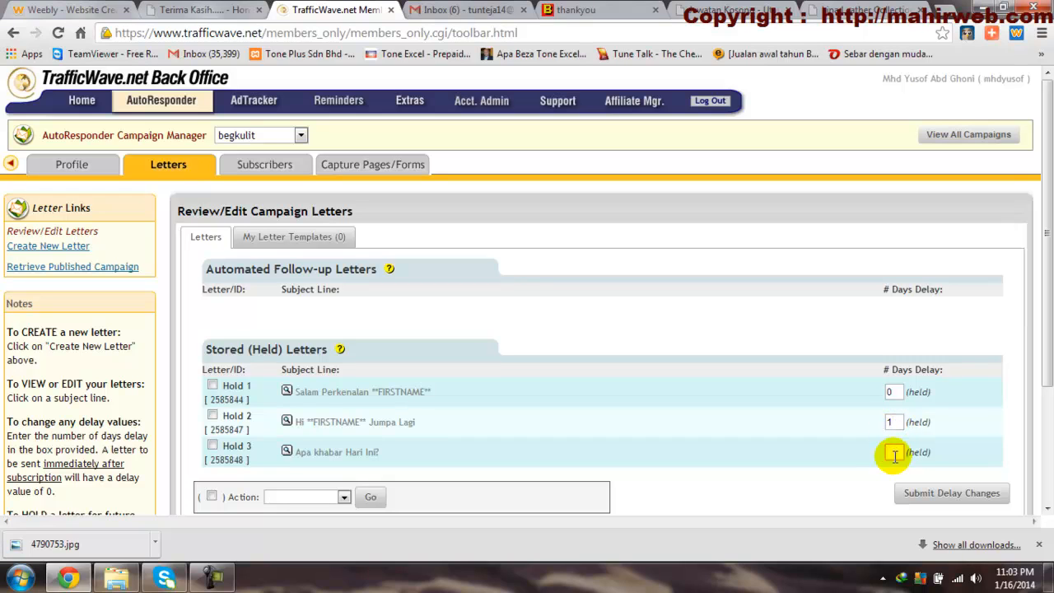
text(2)
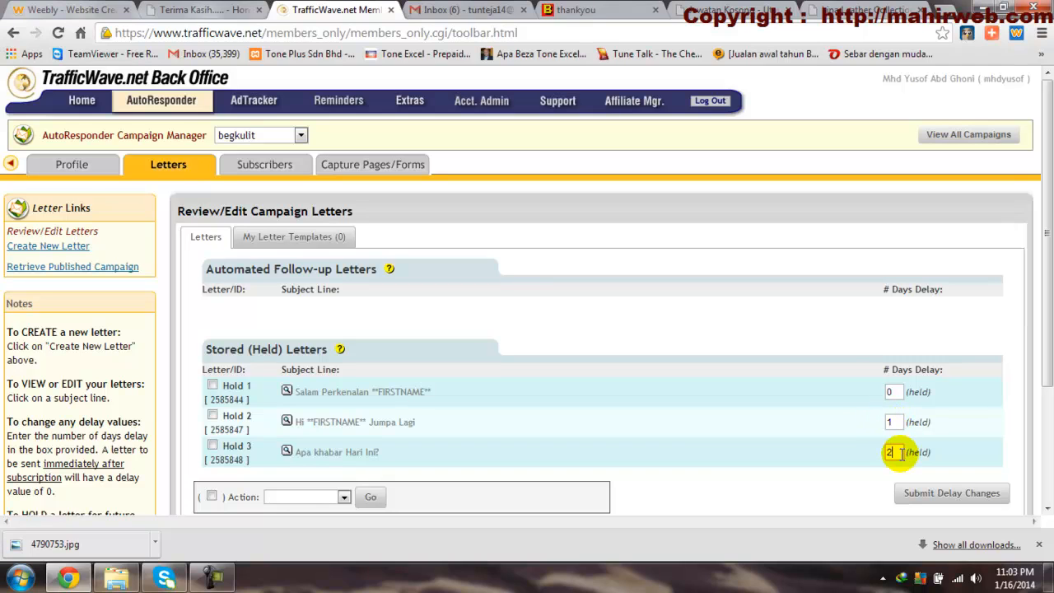
drag(899, 453, 868, 458)
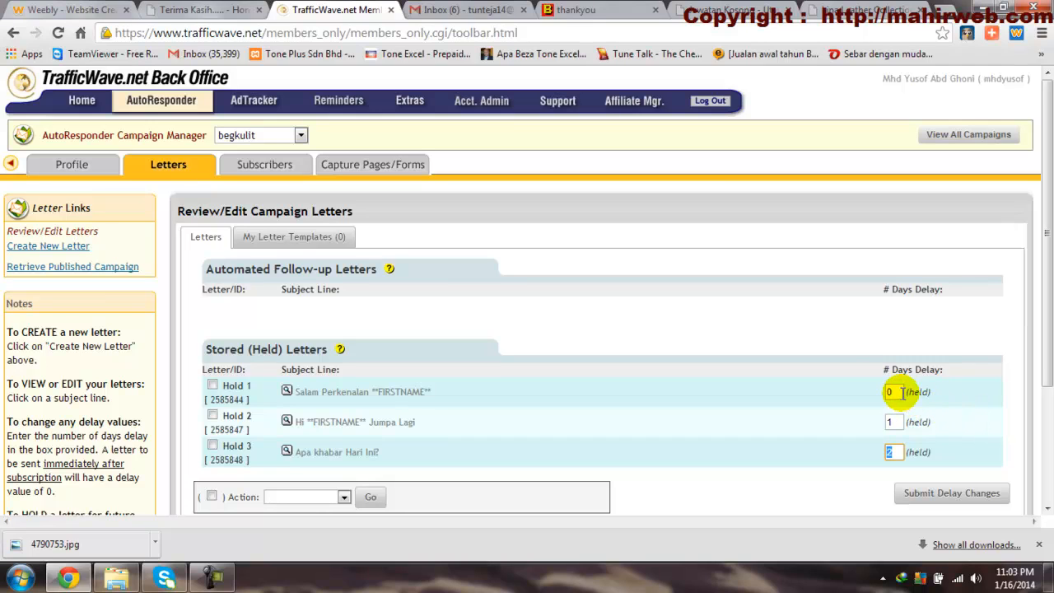
click(949, 426)
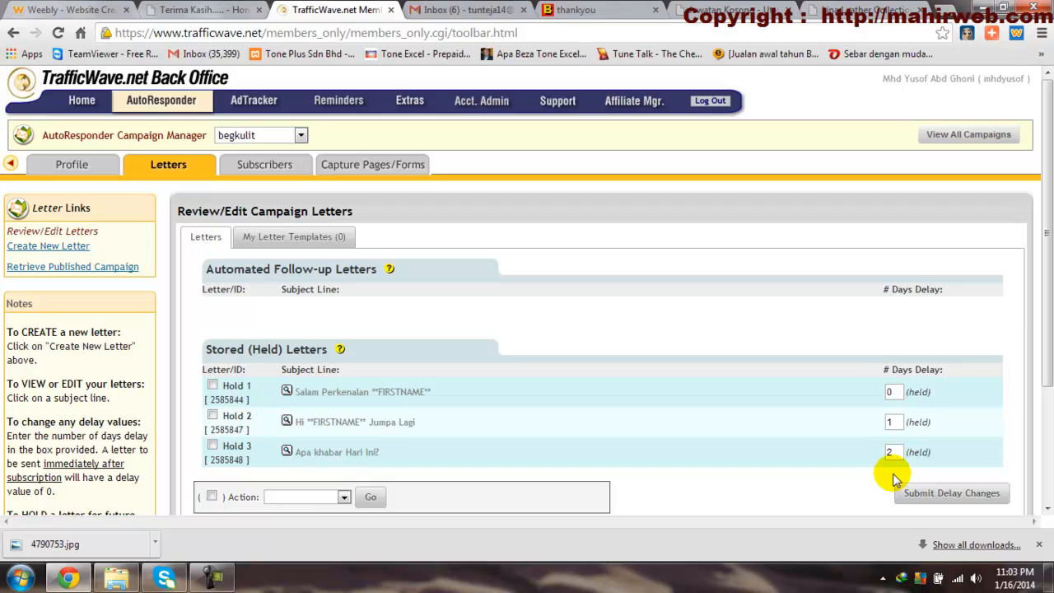
click(945, 495)
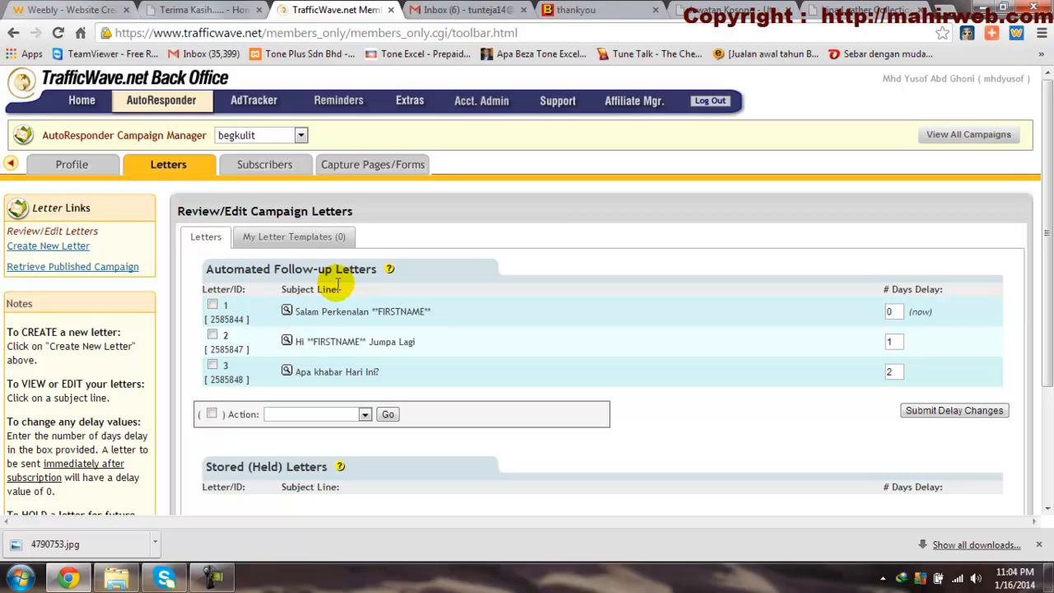
Go to Capture Forms from the Capture Pages/Forms menu and choose a customized HTML form.
mouse_move(365, 161)
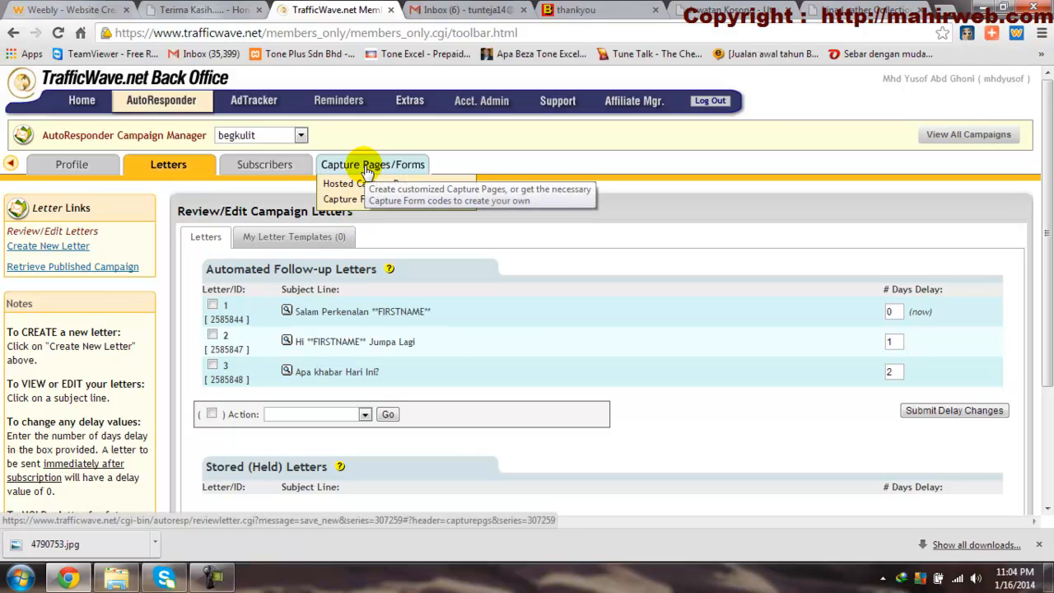
mouse_move(394, 164)
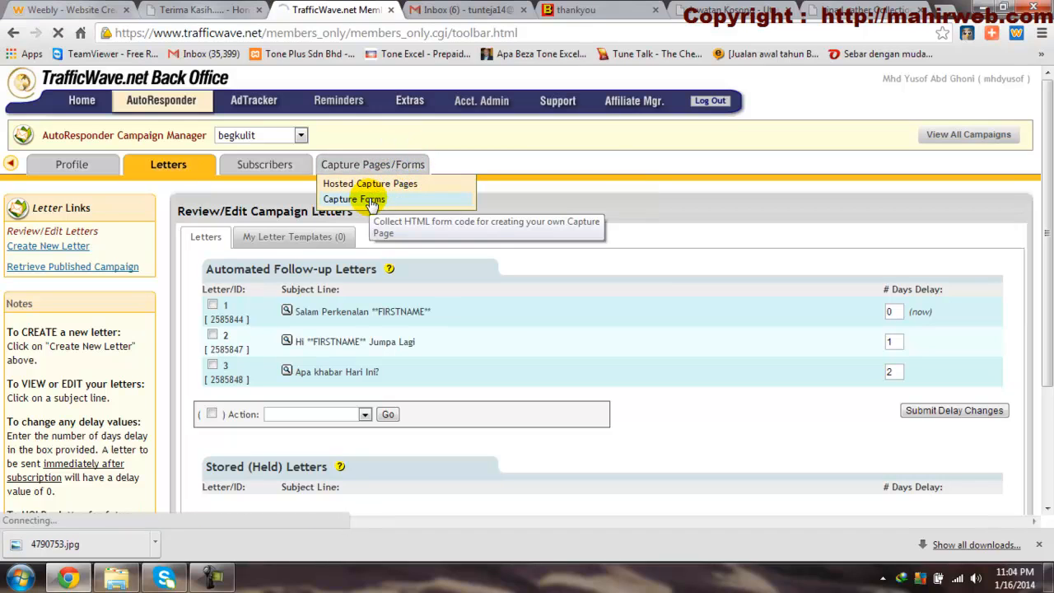
click(370, 200)
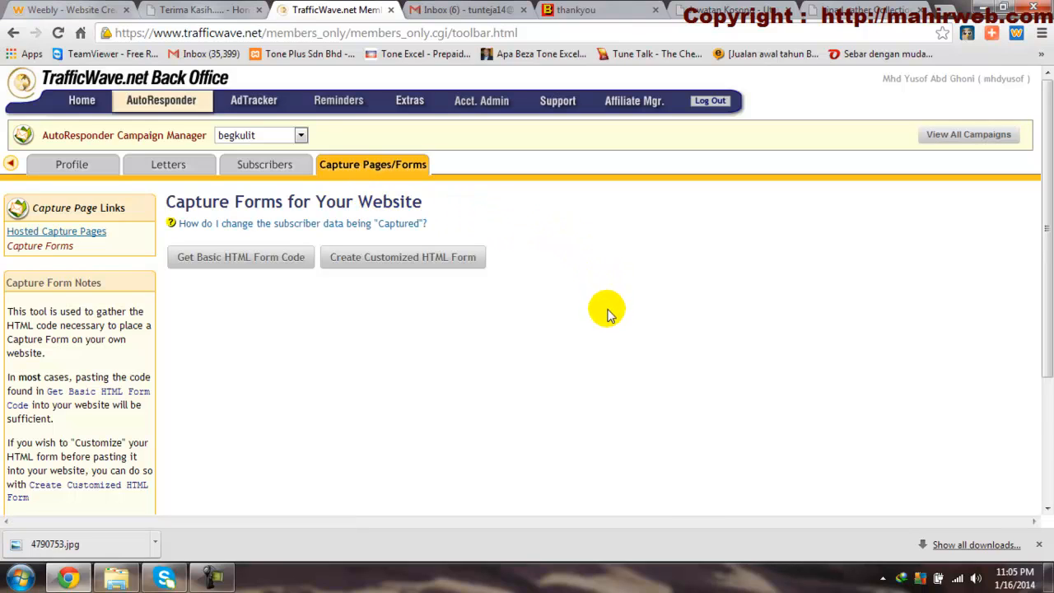
click(404, 261)
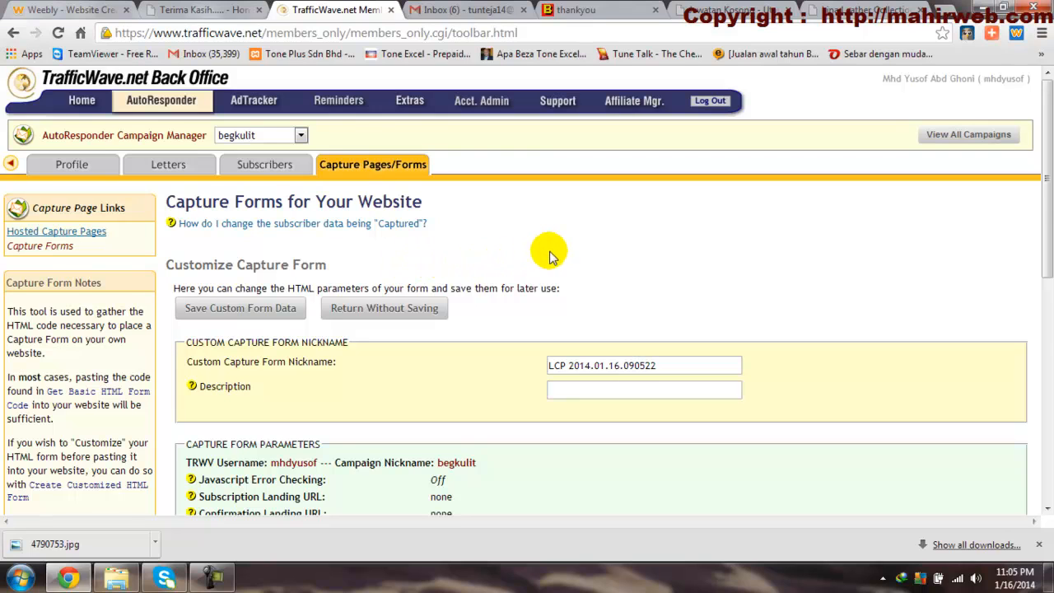
Bring up the Capture Form Parameters dialog for the customized form.
scroll(572, 253, down, 2)
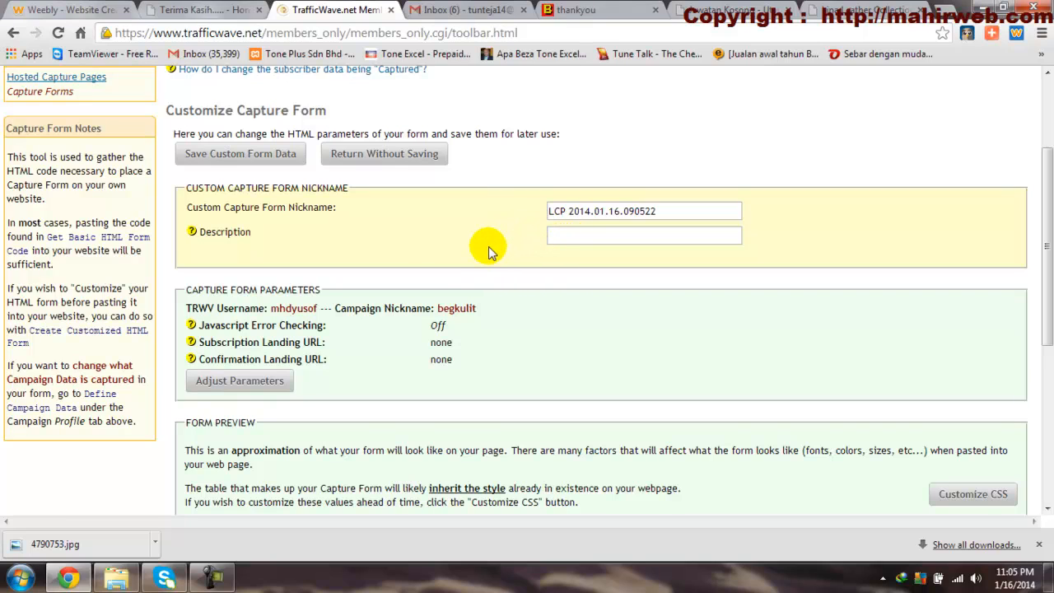
click(254, 388)
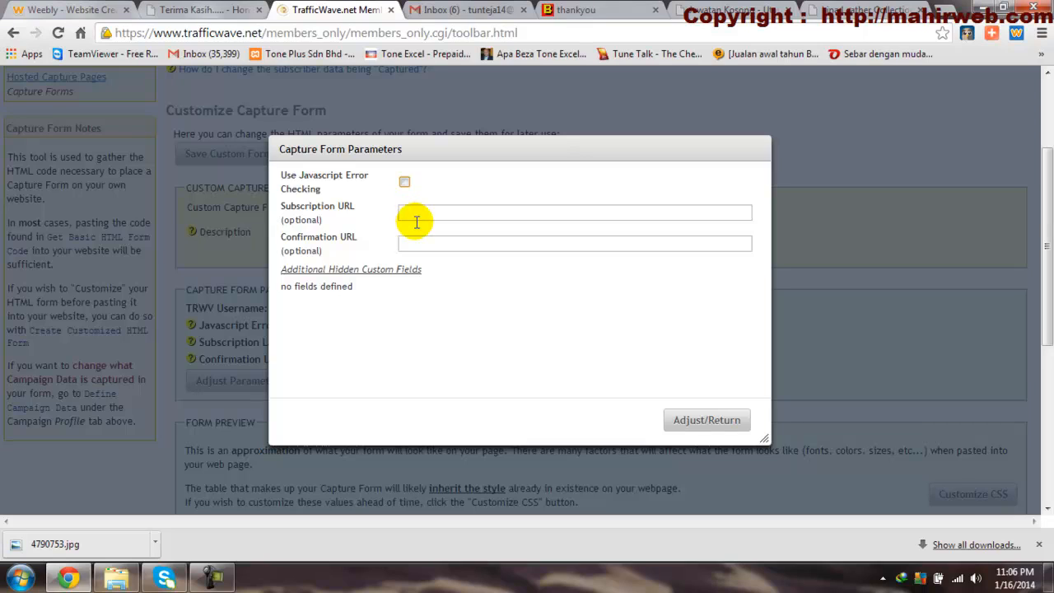
Switch from the URL fields to the bestwebskill.com 'Terima Kasih' thank-you tab.
click(415, 246)
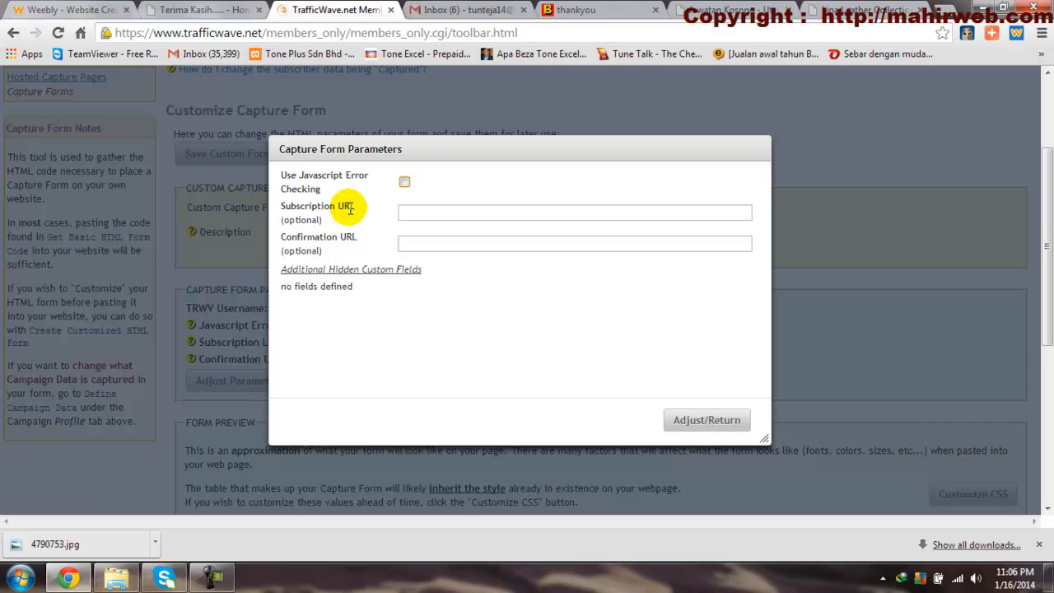
click(412, 212)
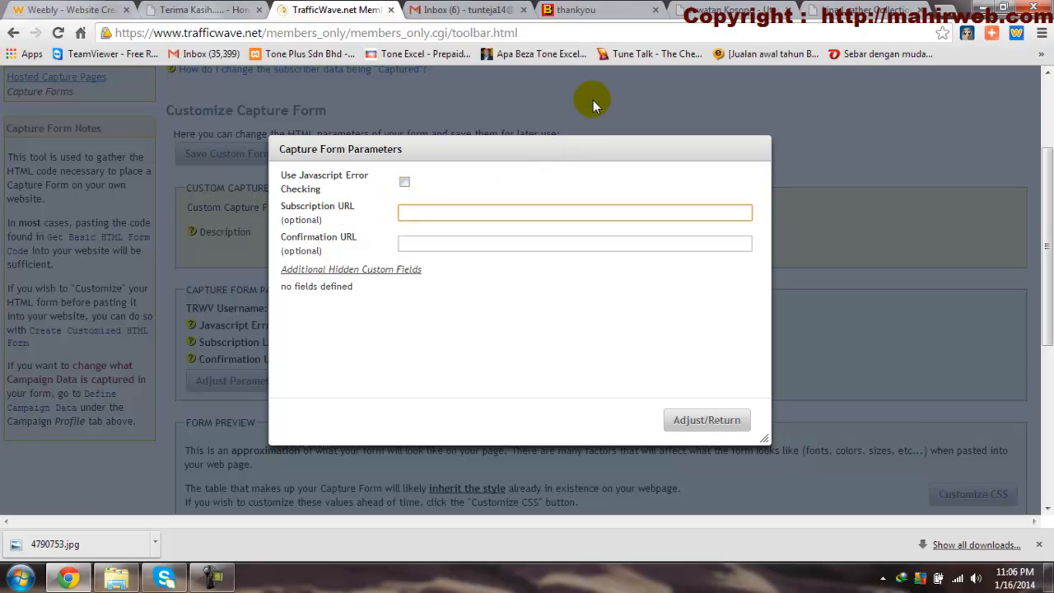
click(576, 12)
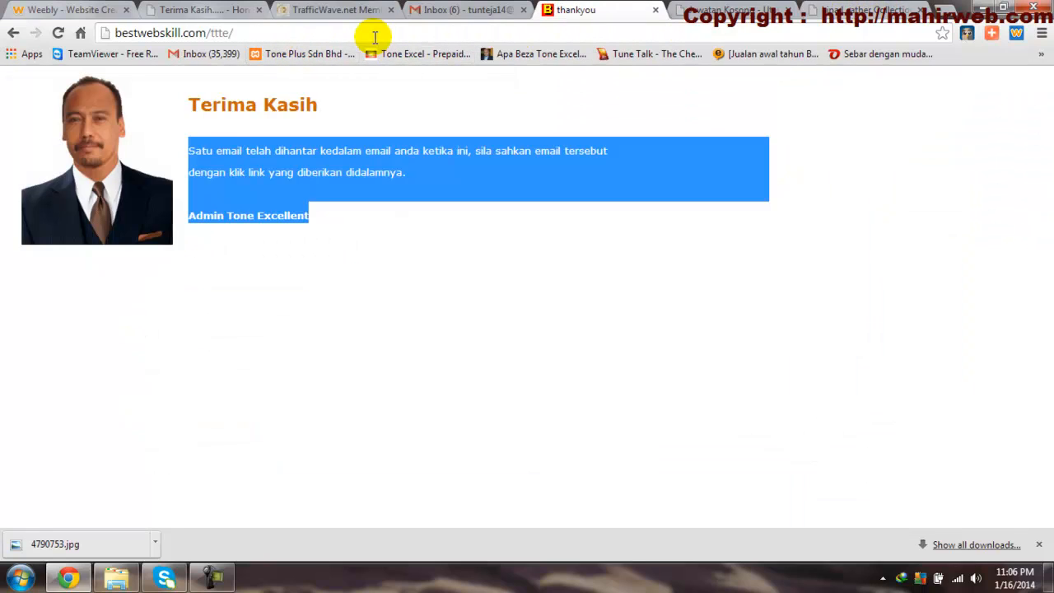
click(206, 11)
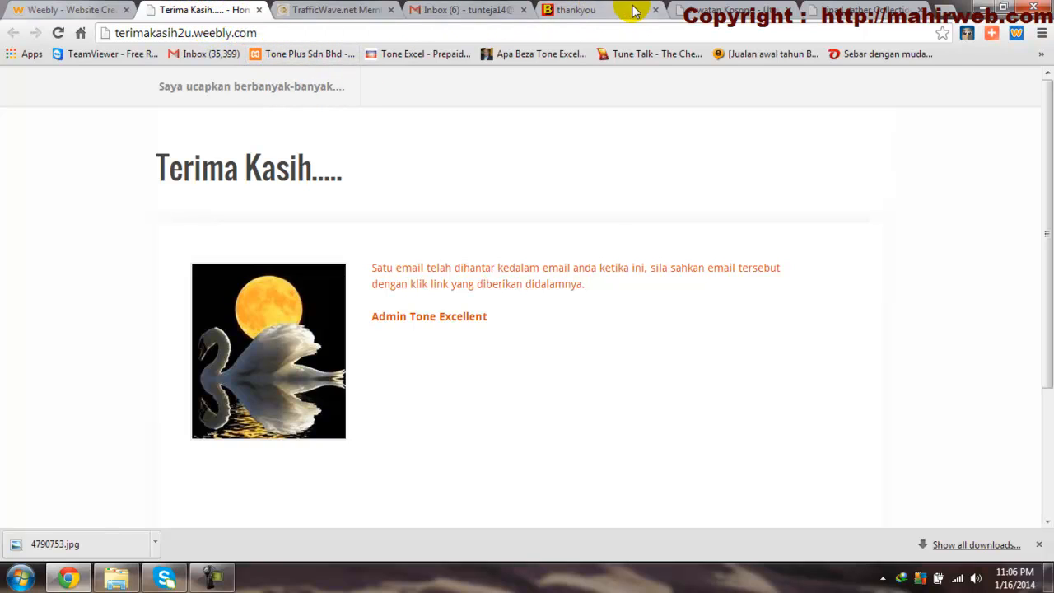
click(655, 14)
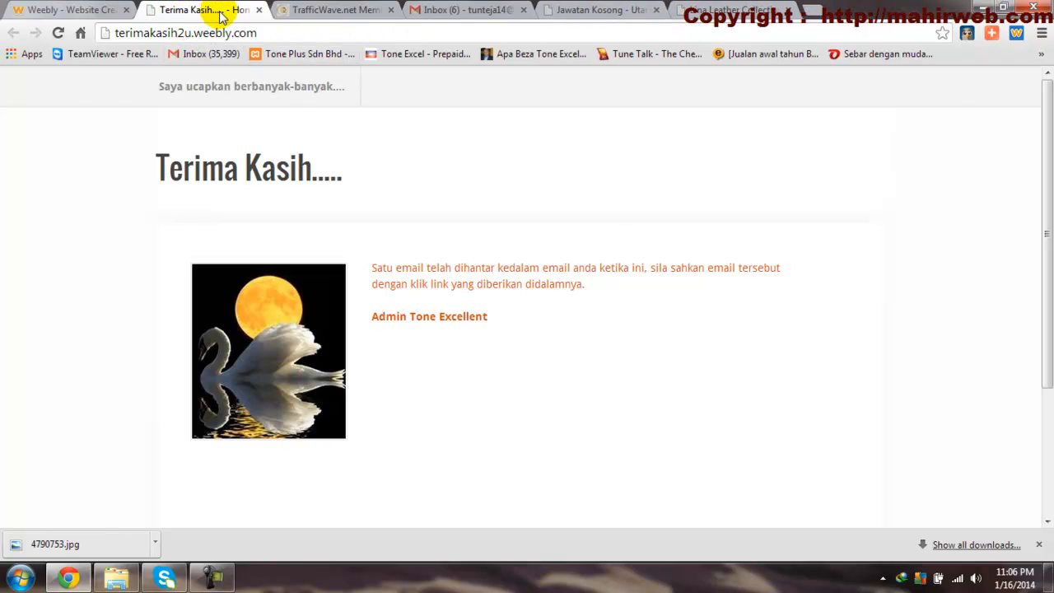
click(247, 33)
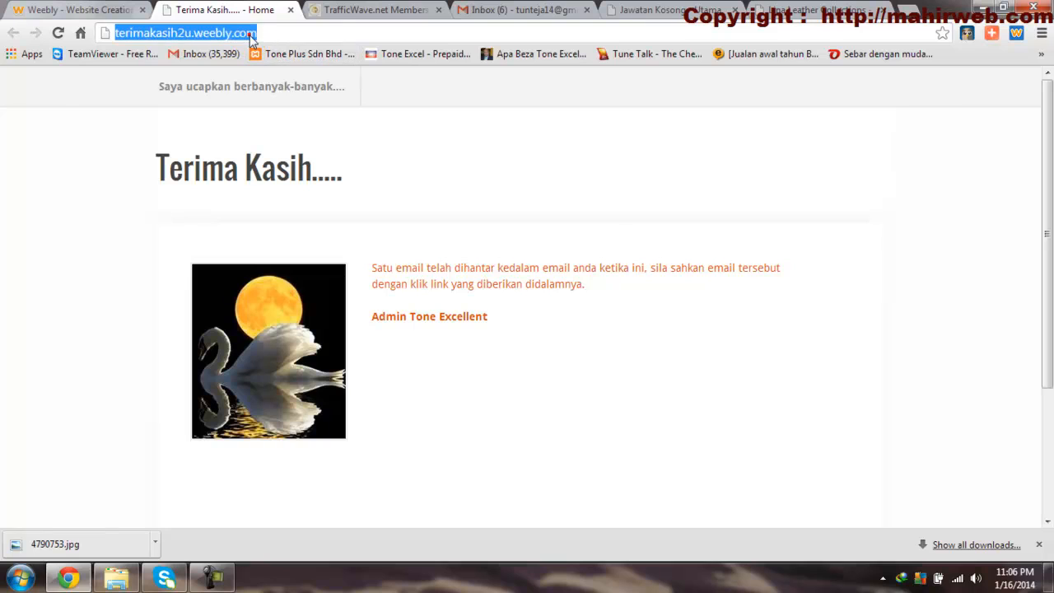
right_click(245, 37)
click(289, 88)
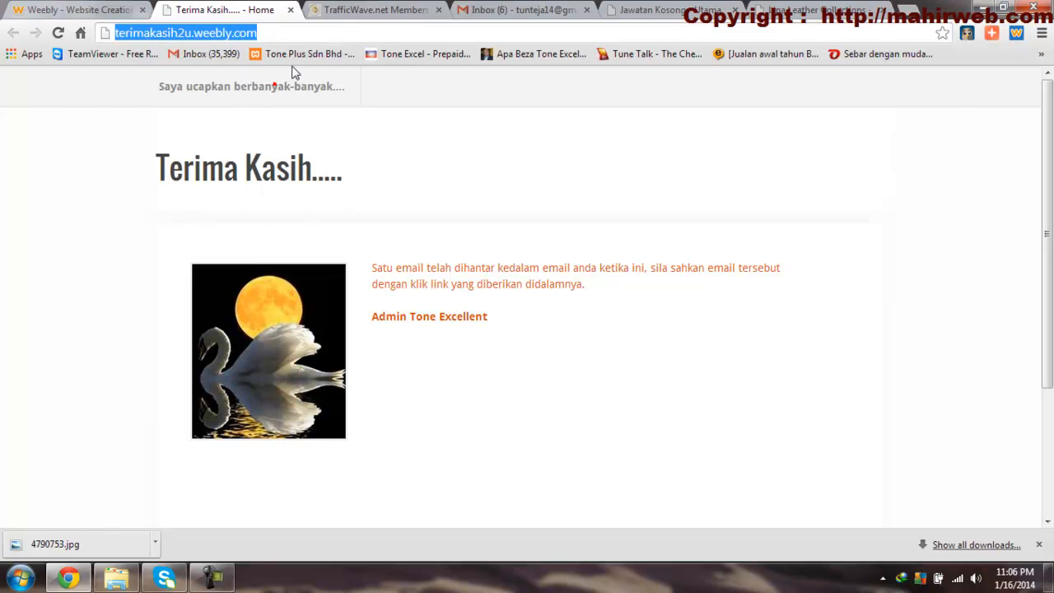
click(387, 10)
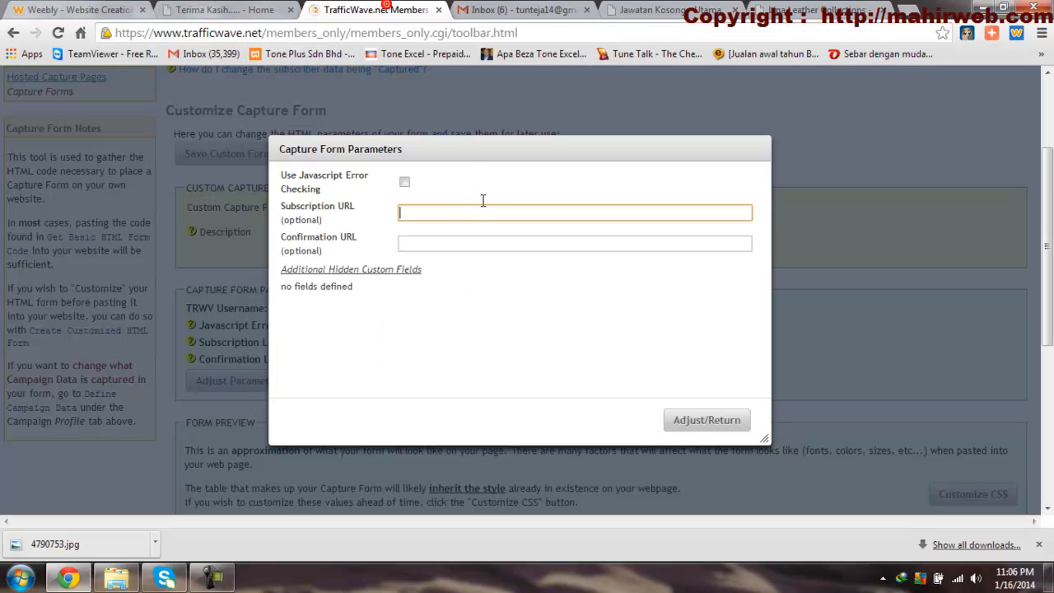
click(420, 213)
key(ctrl+v)
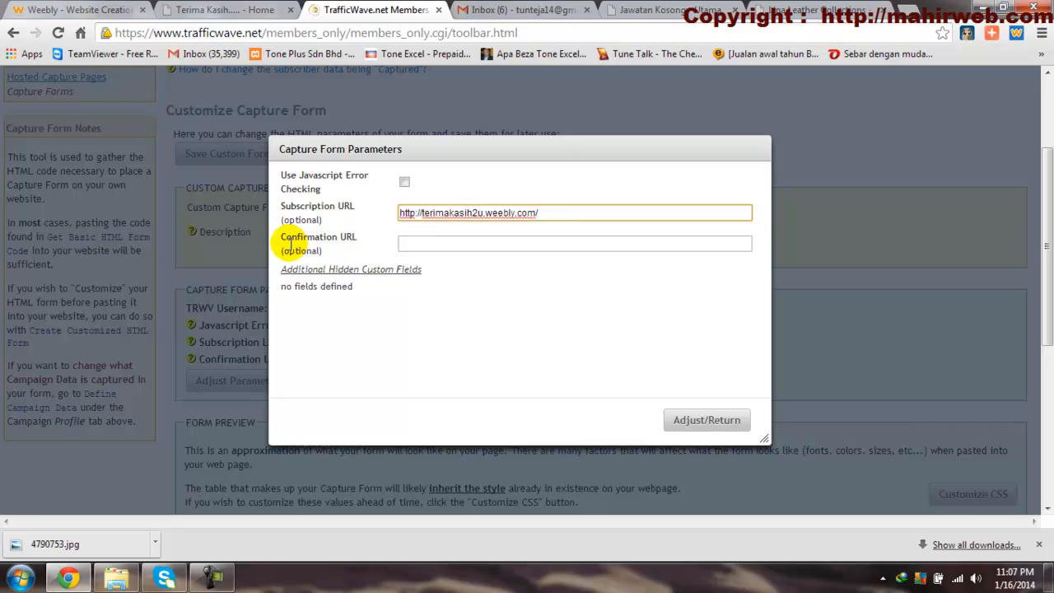
click(421, 244)
click(795, 12)
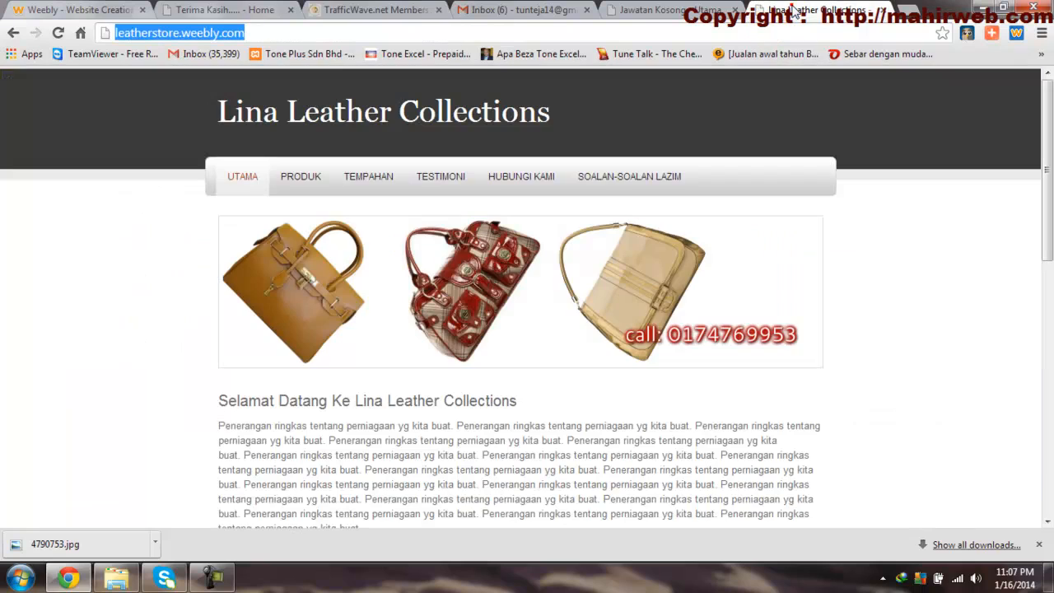
right_click(185, 41)
click(216, 89)
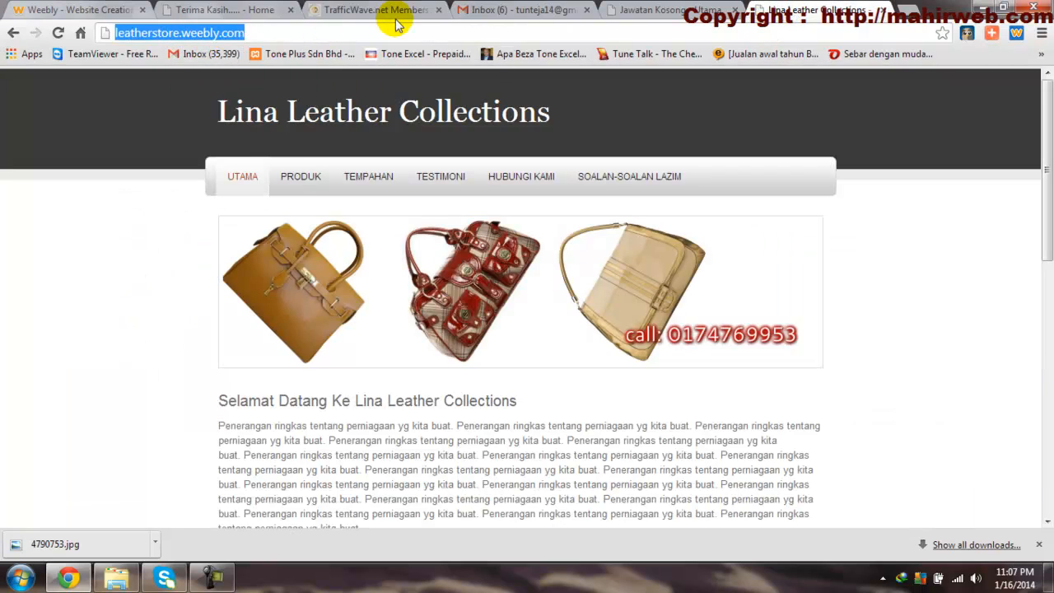
click(339, 10)
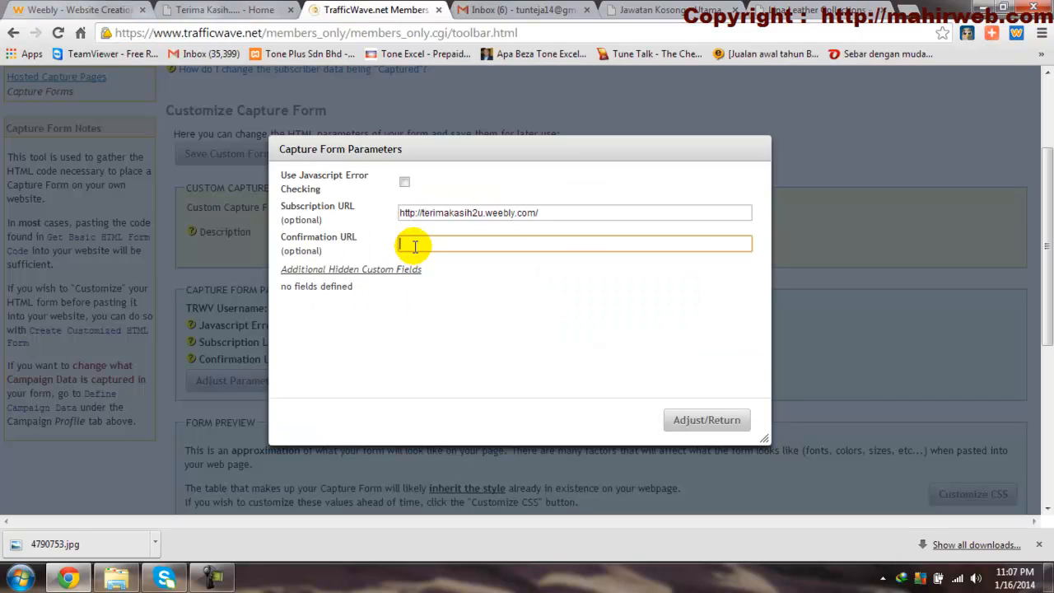
key(ctrl+v)
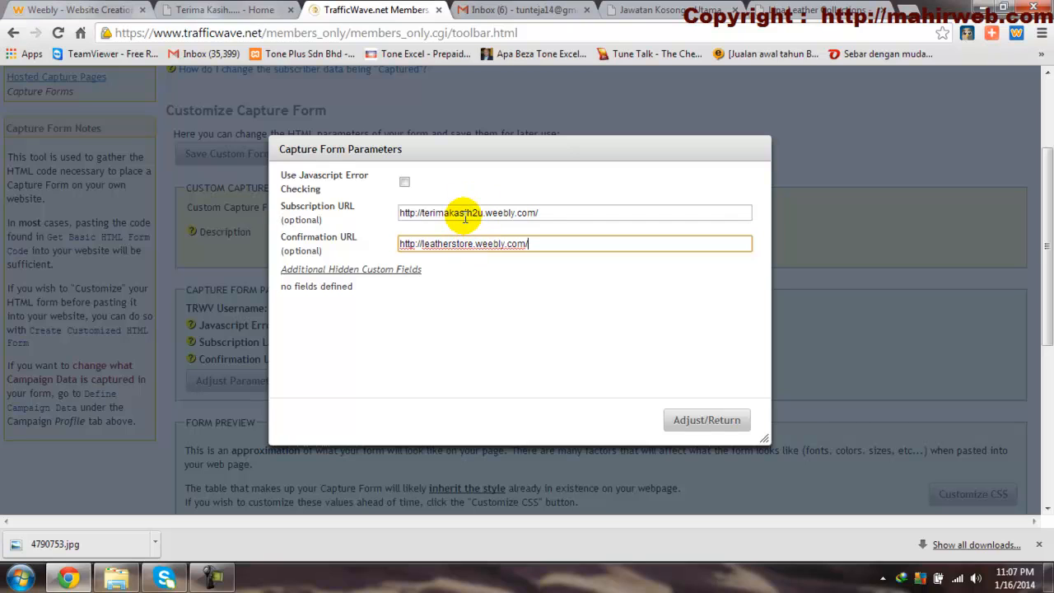
click(696, 421)
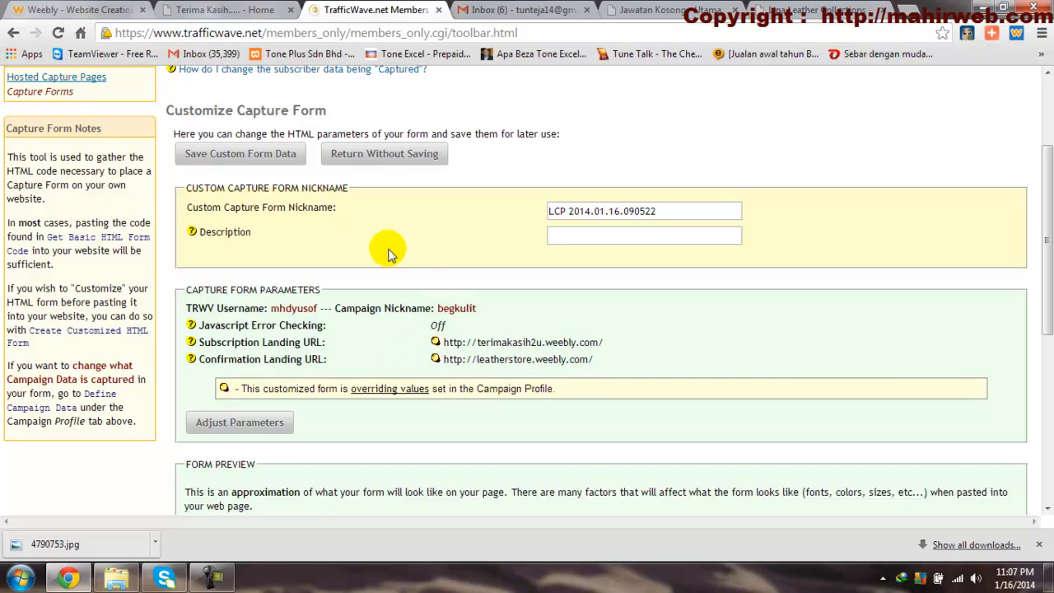
Save the customized capture form and find LCP 2014.01.16.090522 in the Capture Forms list.
click(257, 154)
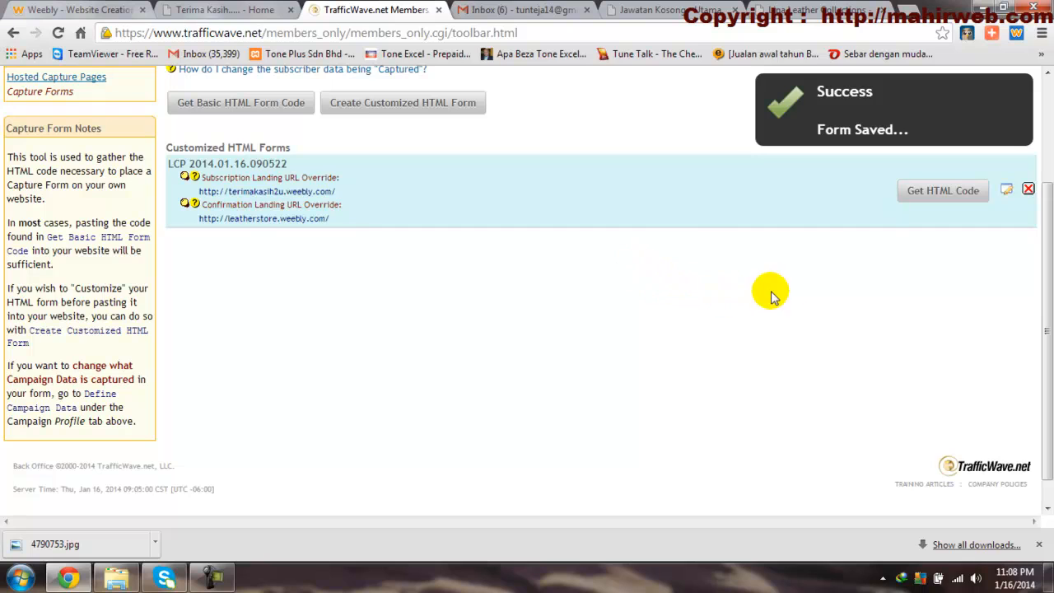
scroll(469, 288, up, 1)
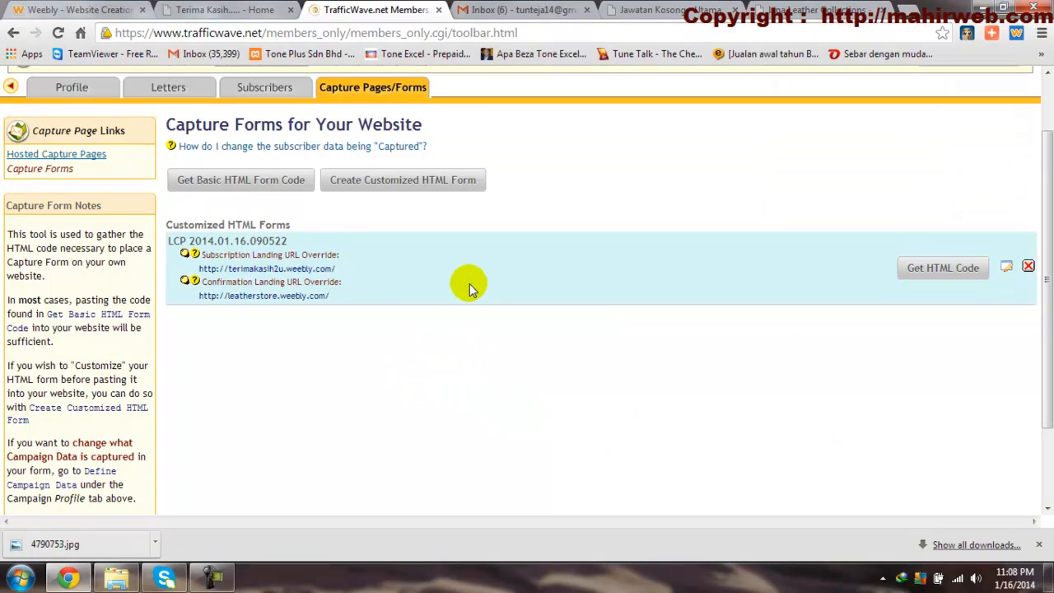
scroll(383, 334, up, 1)
scroll(384, 341, down, 1)
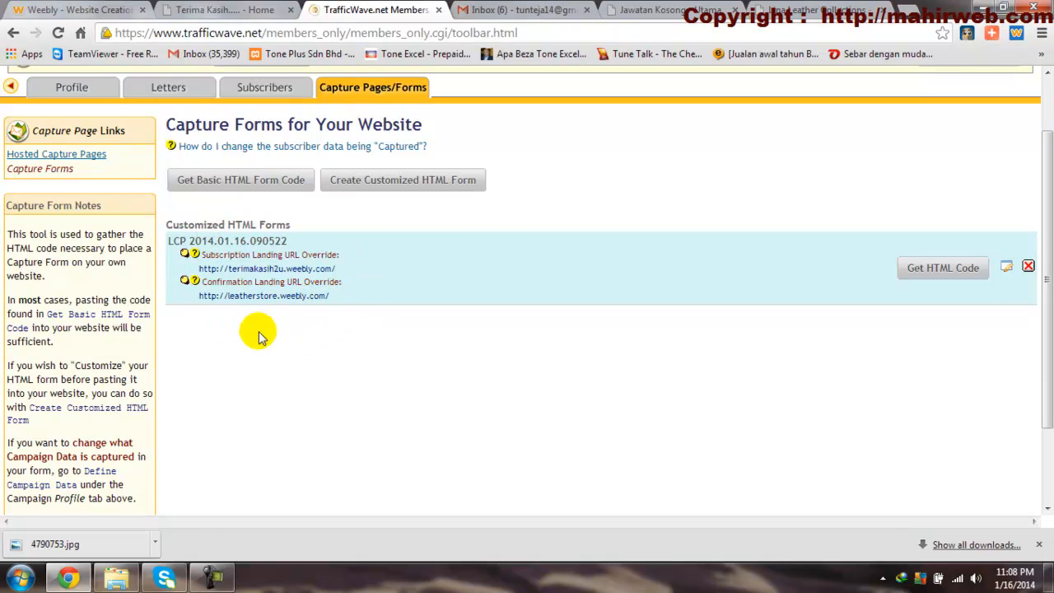
Copy the Javascript embed code for LCP 2014.01.16.090522 and return to the Weebly editor.
click(941, 270)
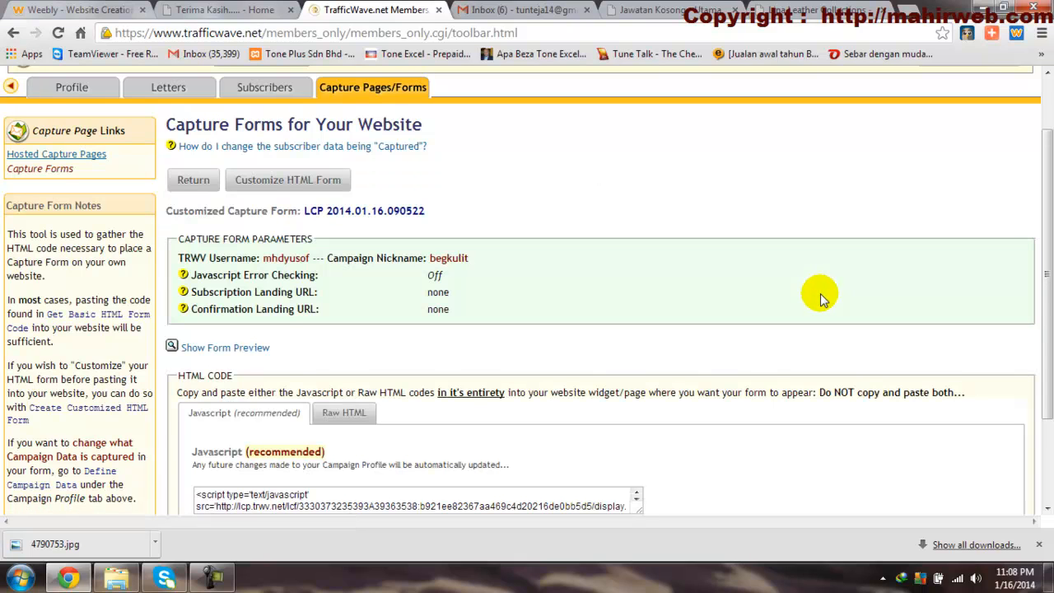
scroll(772, 301, down, 3)
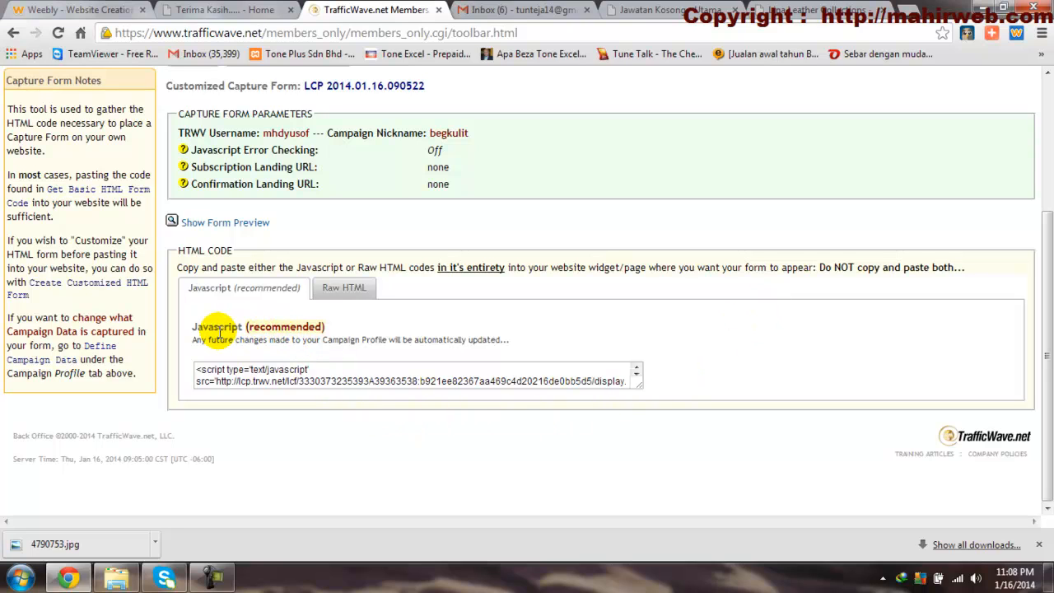
click(349, 288)
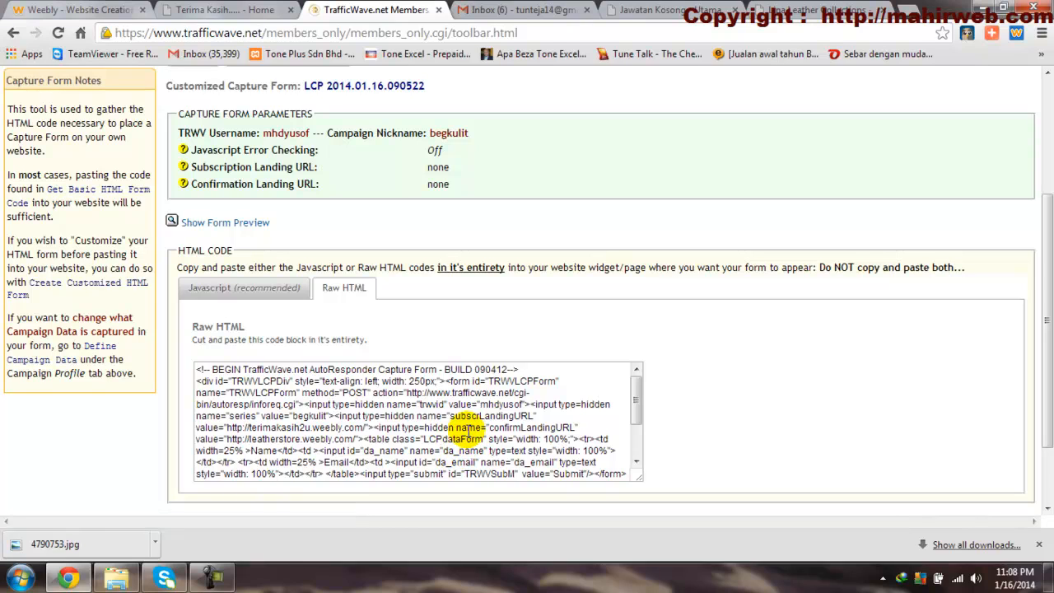
click(236, 297)
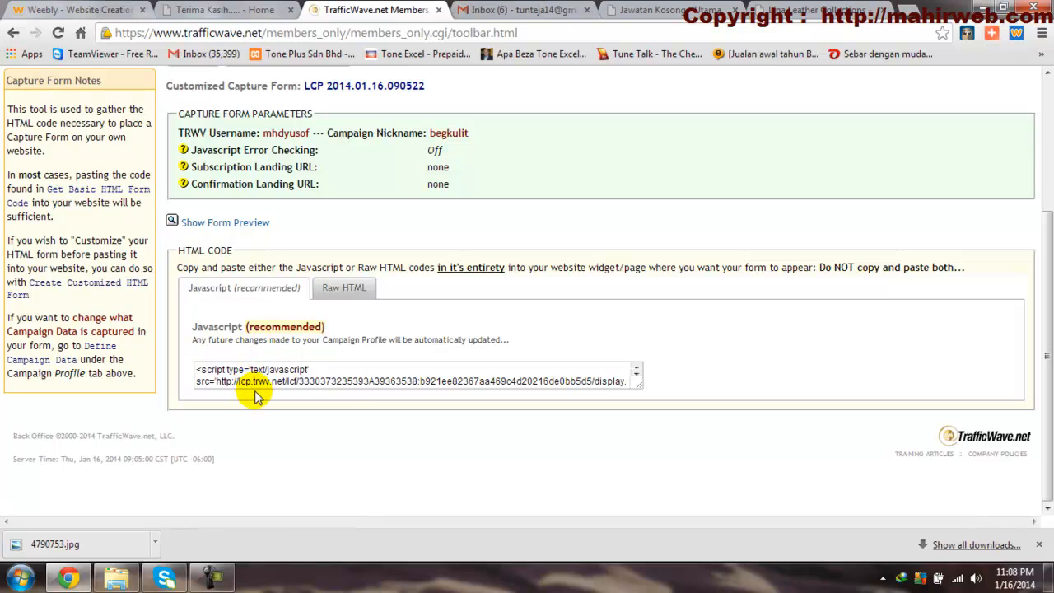
click(320, 375)
right_click(321, 376)
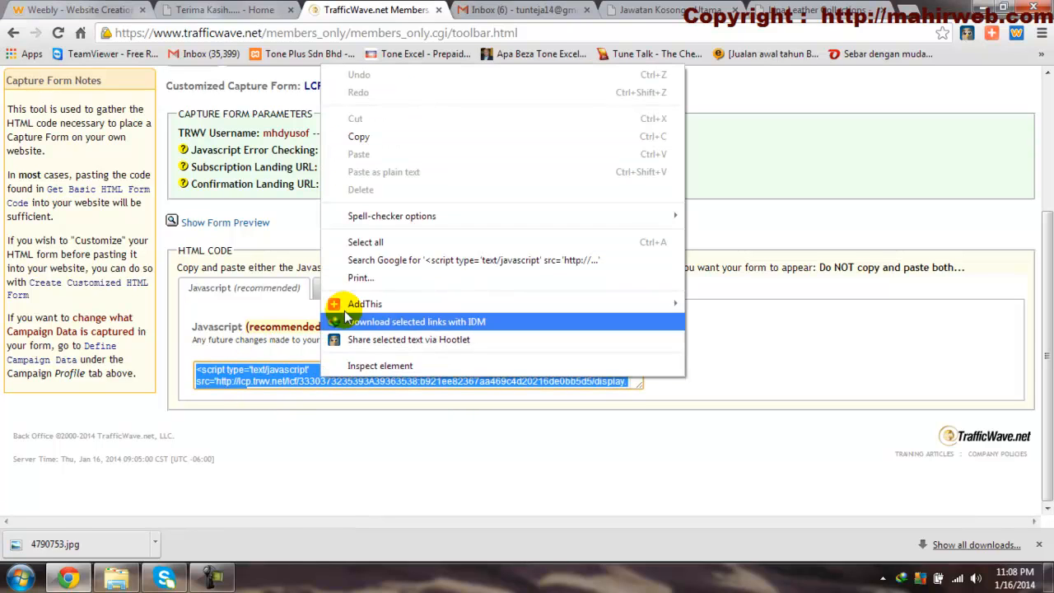
click(358, 136)
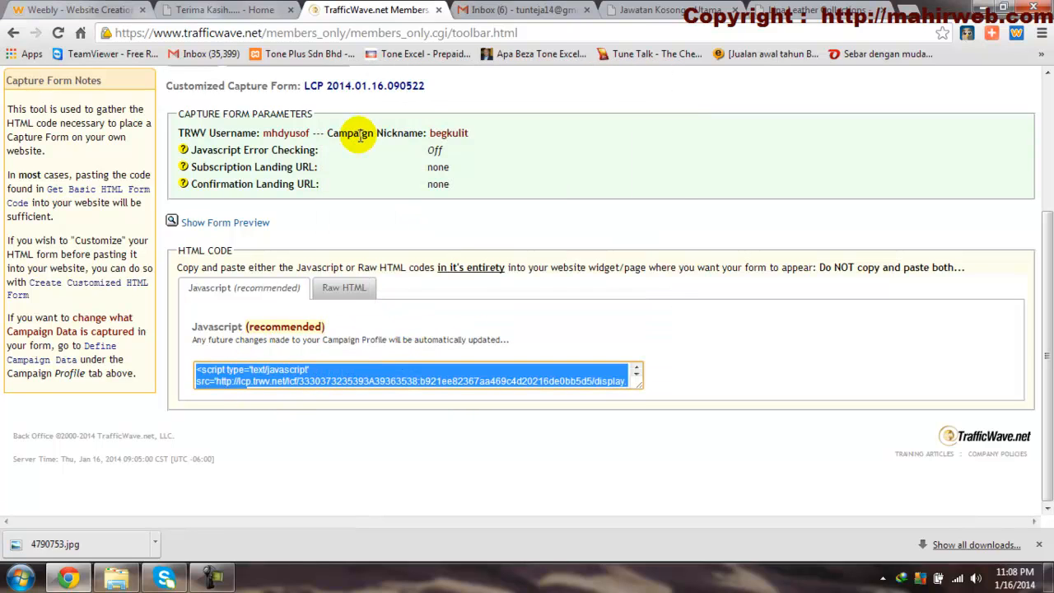
click(65, 10)
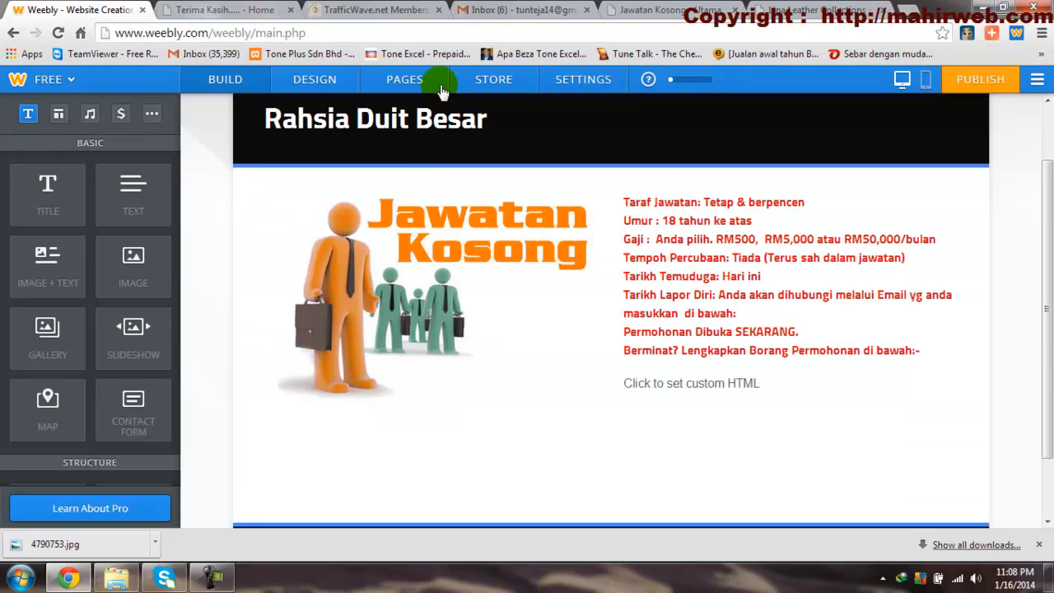
Paste the TrafficWave script into the Custom HTML block so the Name/Email form renders, then publish.
click(706, 384)
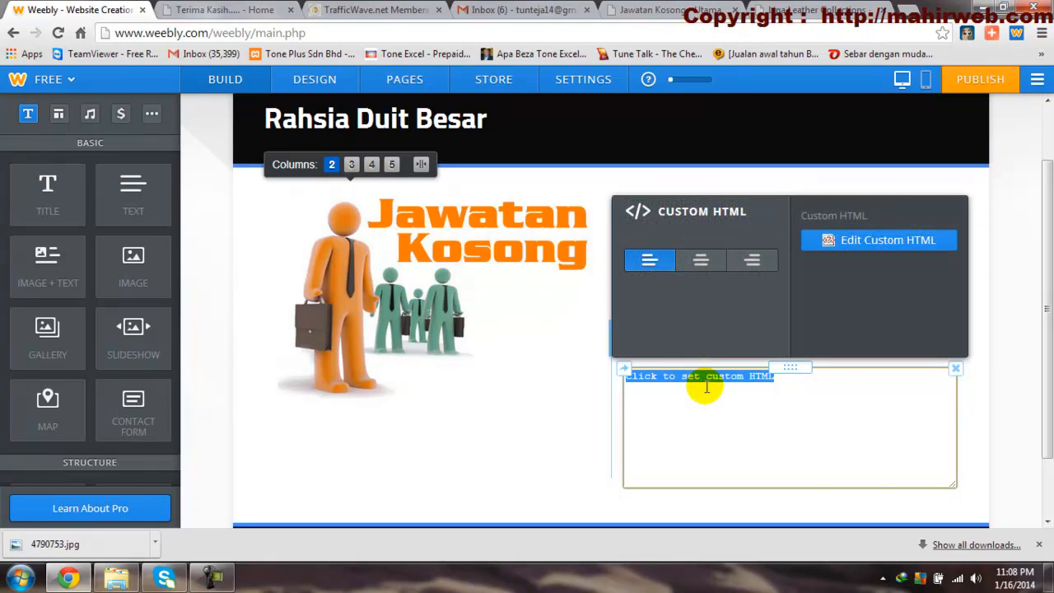
key(ctrl+v)
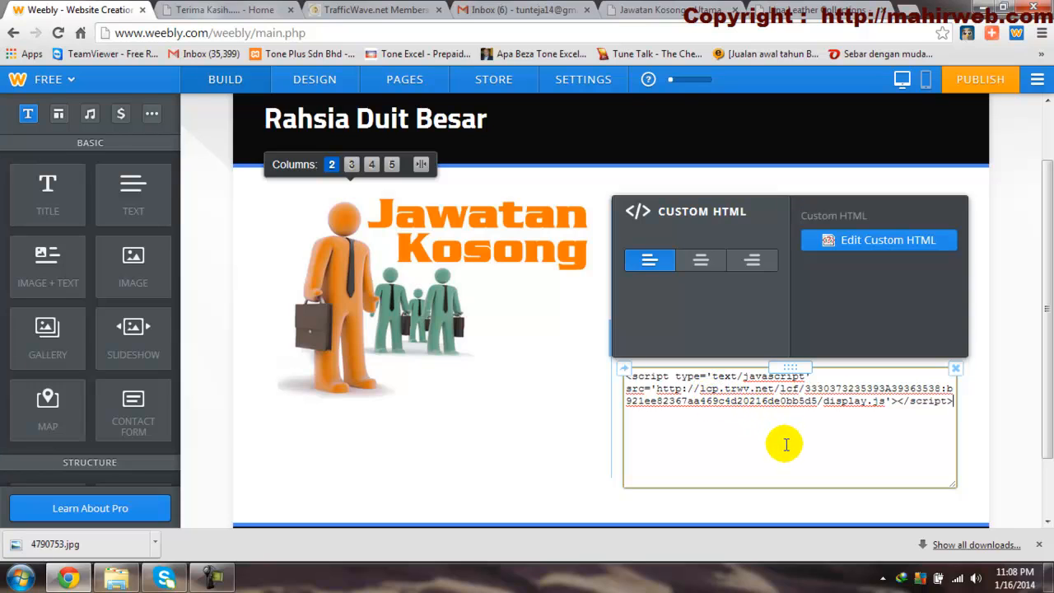
click(1019, 317)
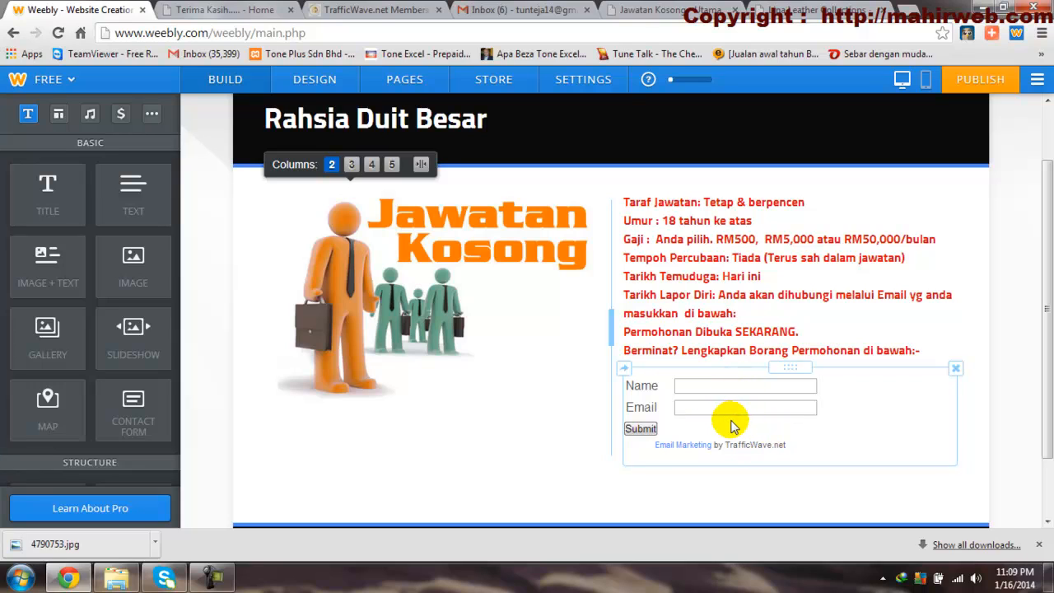
click(978, 84)
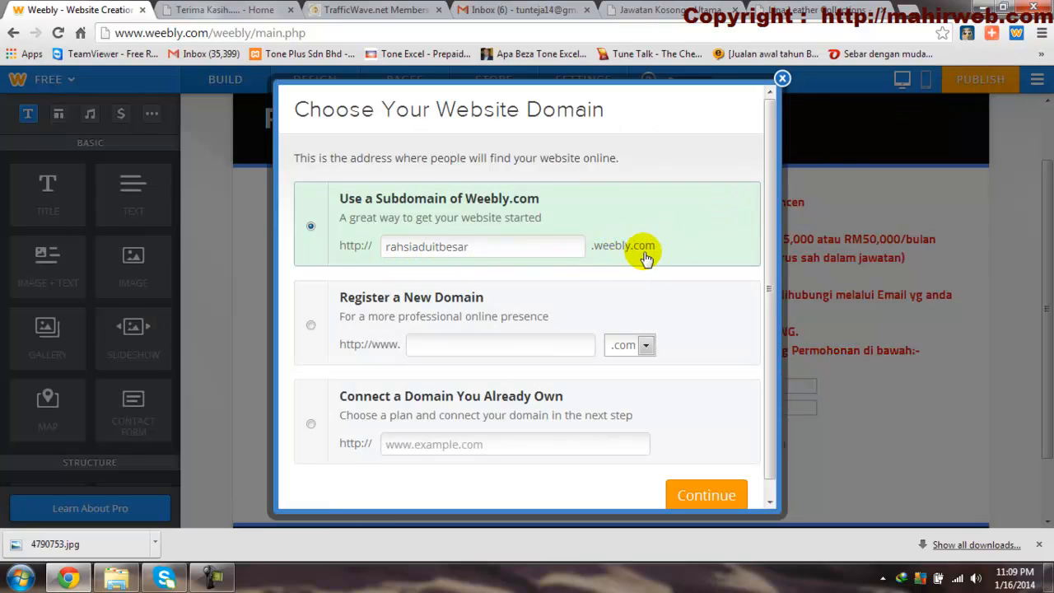
Publish to rahsiaduitbesar.weebly.com with website type Other, then open the live site.
click(700, 496)
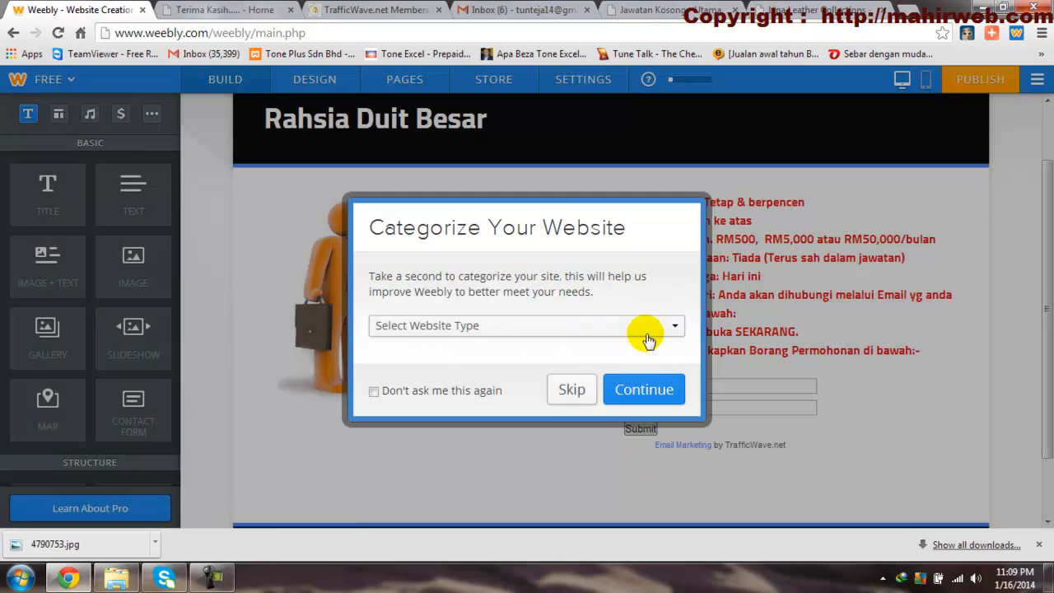
click(671, 328)
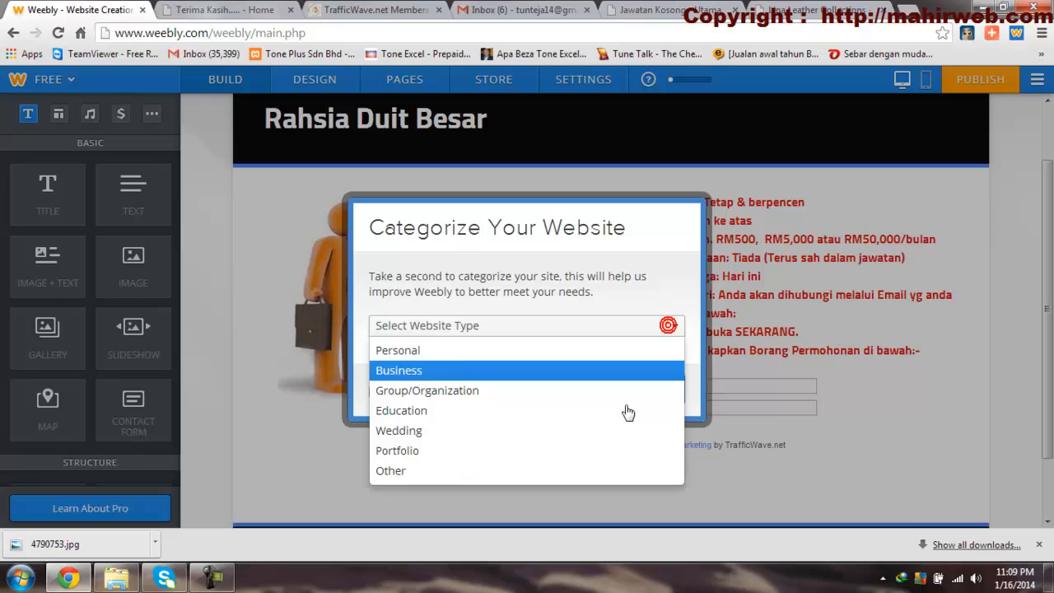
click(430, 470)
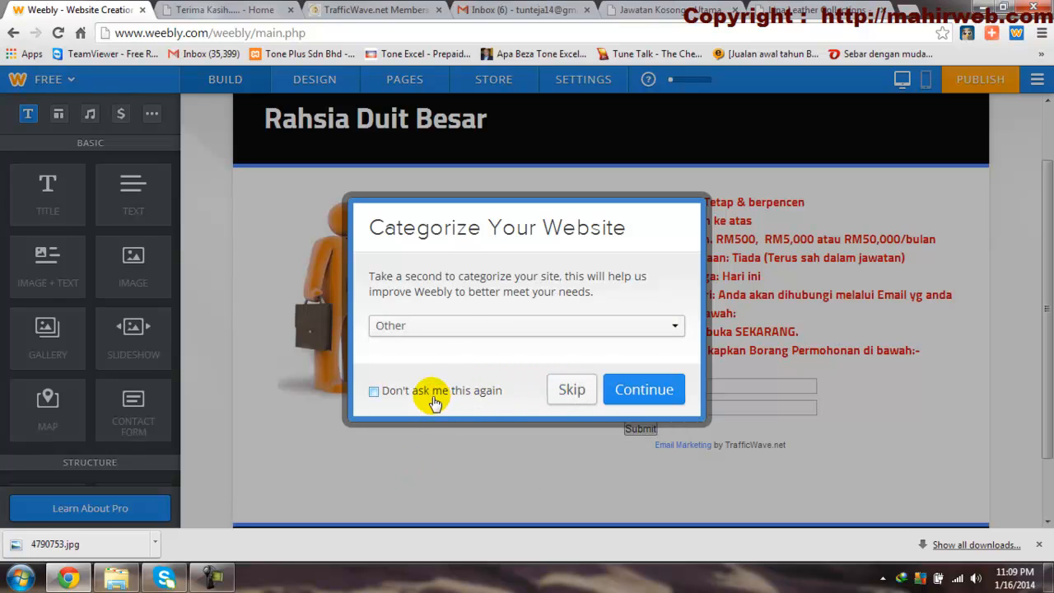
click(644, 390)
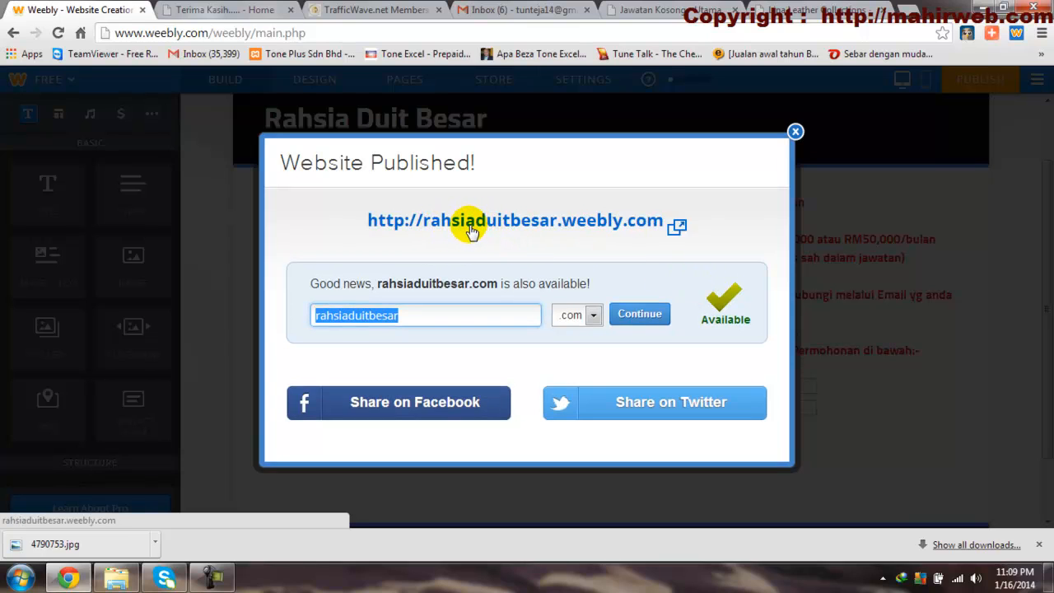
click(498, 221)
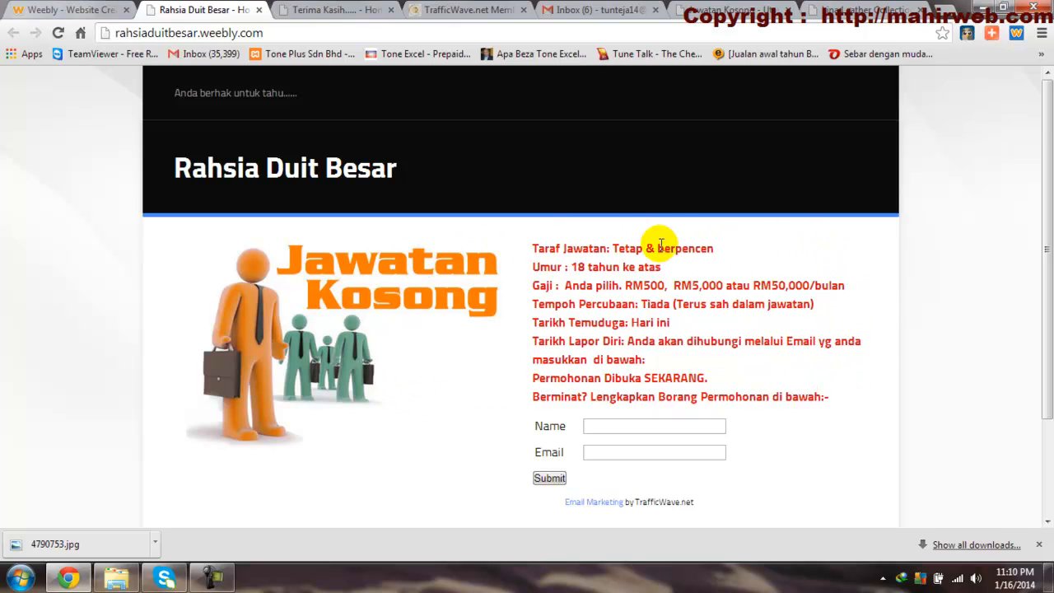
Enter a test subscriber's name and e-mail address into the job page's Name and Email fields.
scroll(831, 288, down, 1)
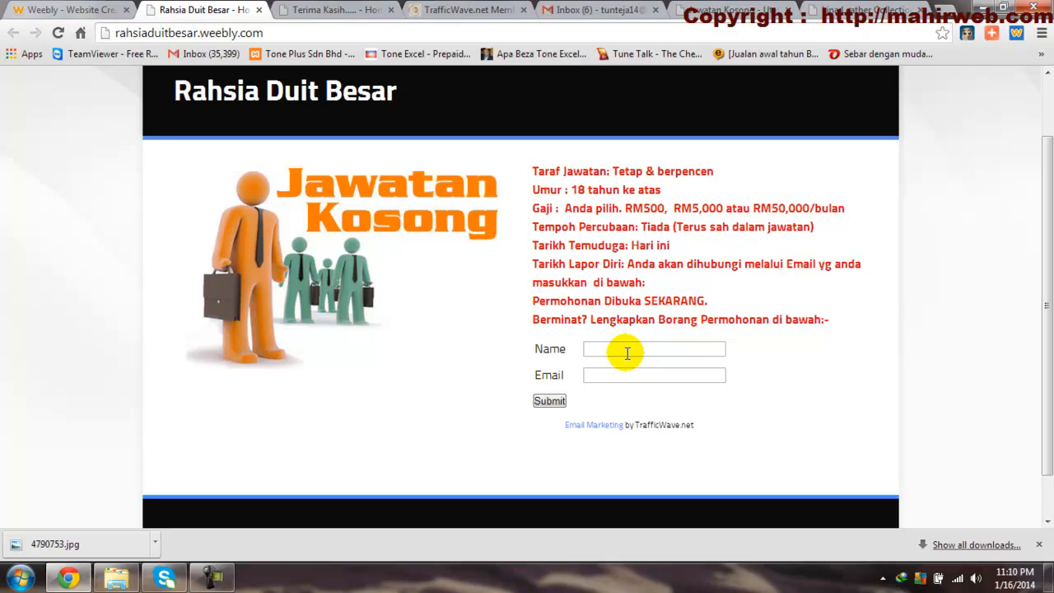
click(600, 349)
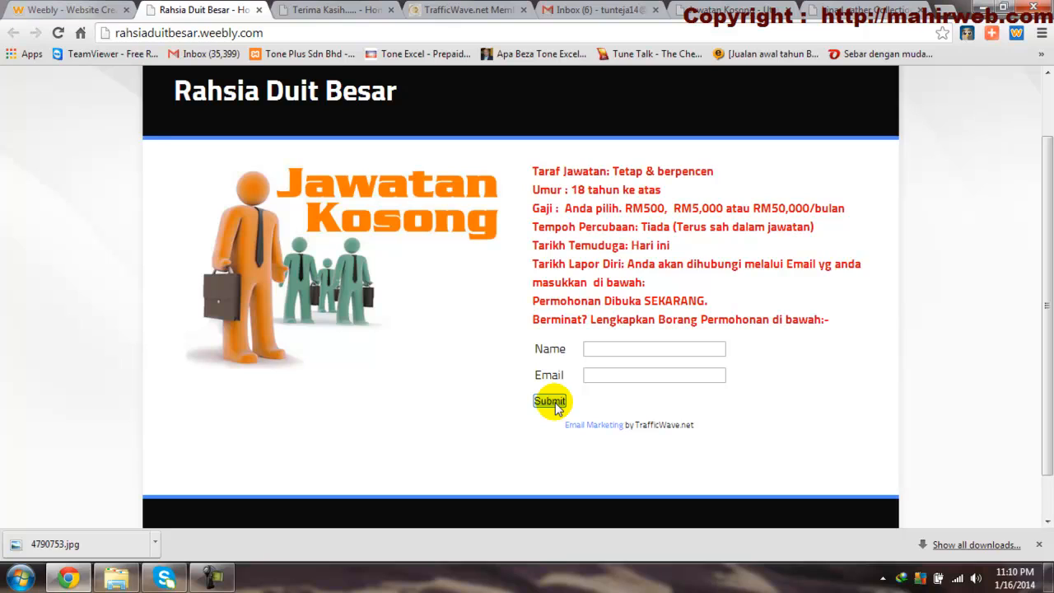
click(602, 352)
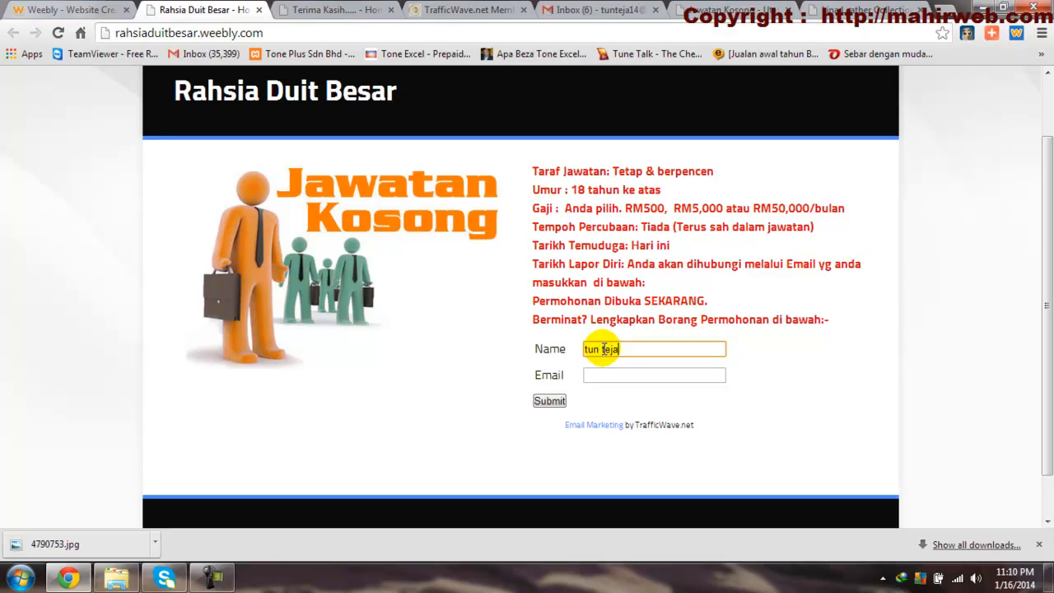
click(617, 372)
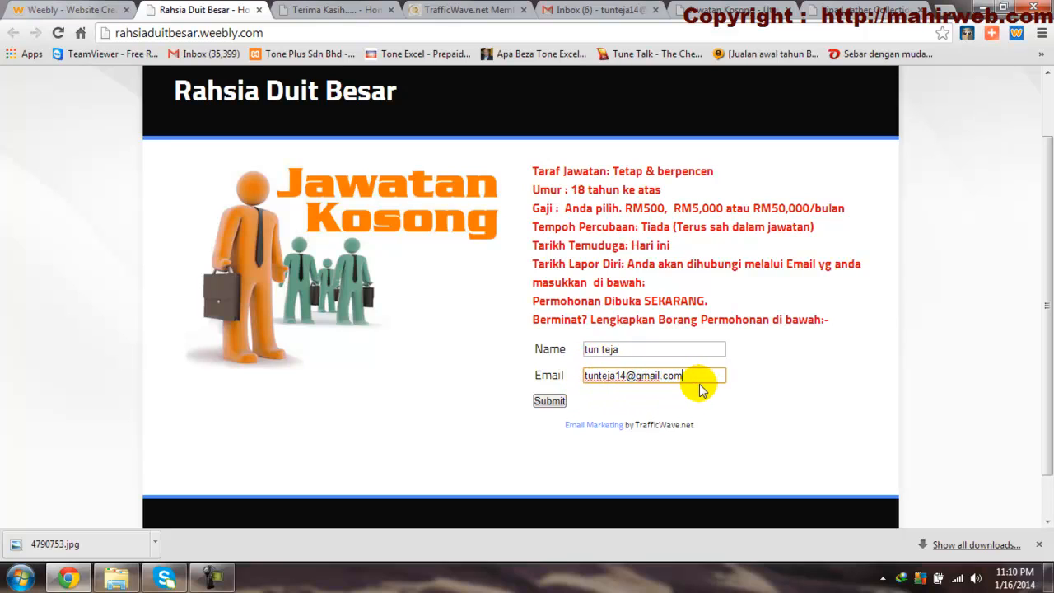
Submit the test signup to reach the Terima Kasih thank-you page, then go to Gmail.
click(549, 402)
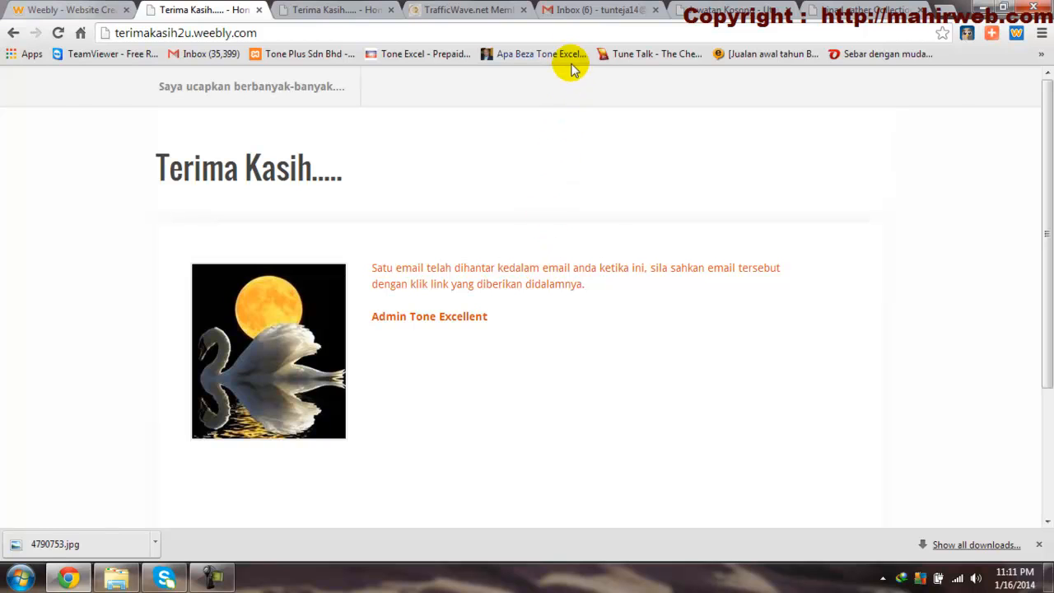
click(581, 11)
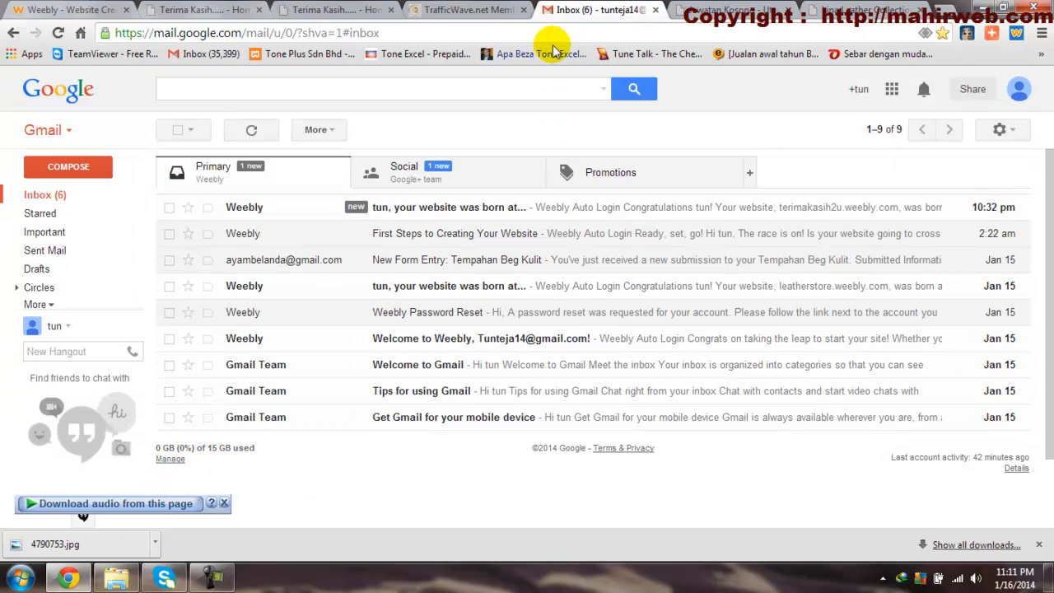
Refresh the inbox and open the 'CONFIRM: jual beg kulit' e-mail to view its confirmation link.
click(41, 201)
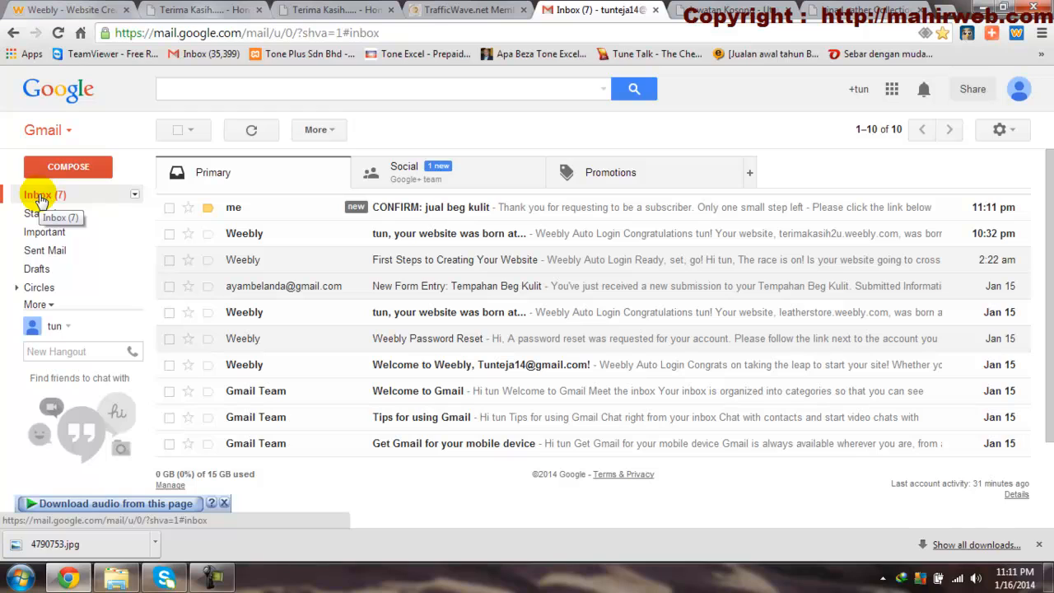
click(39, 200)
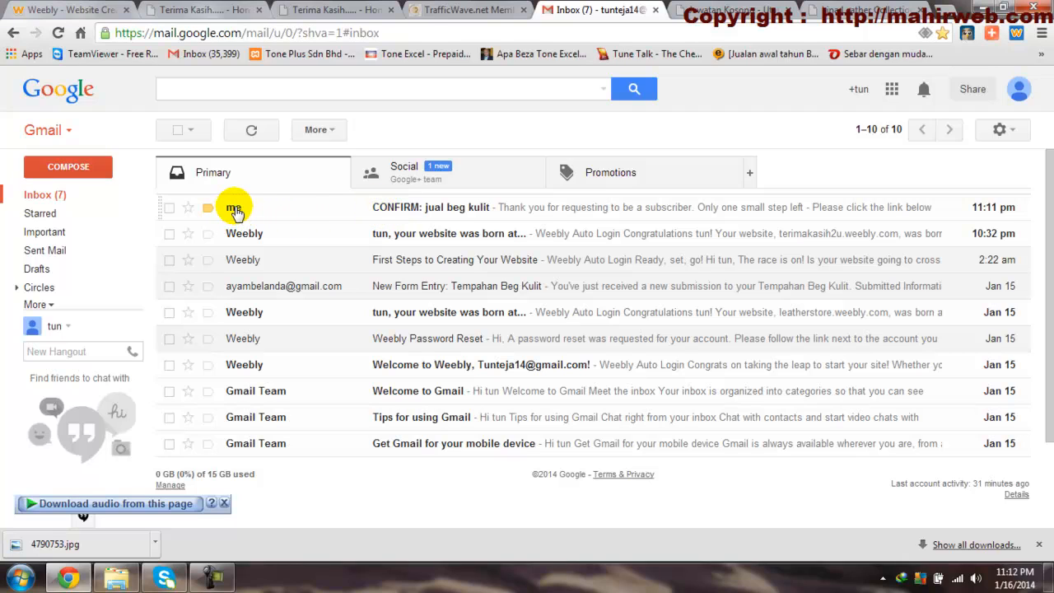
mouse_move(235, 211)
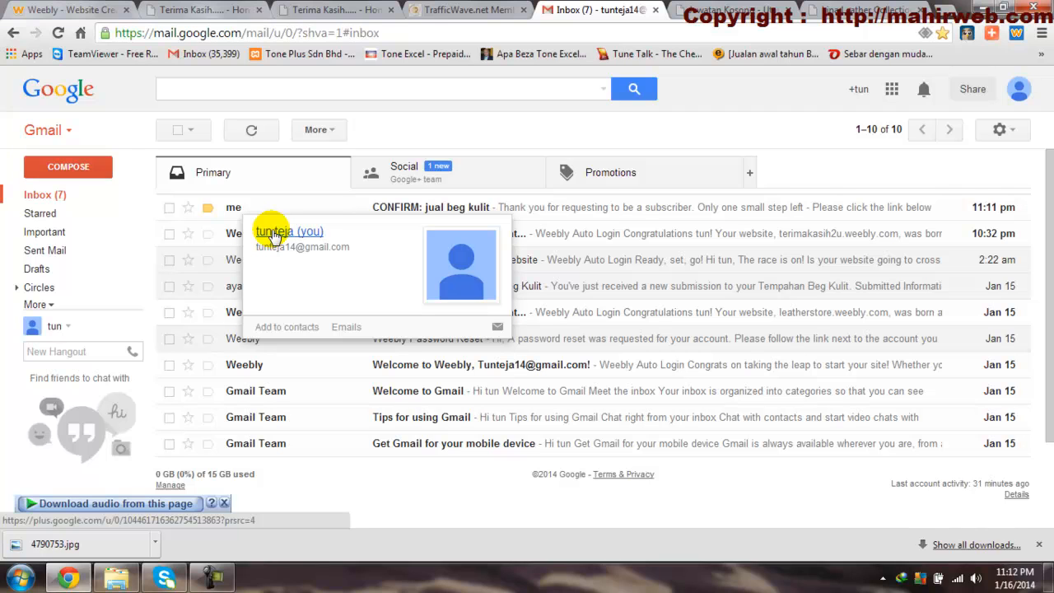
click(344, 211)
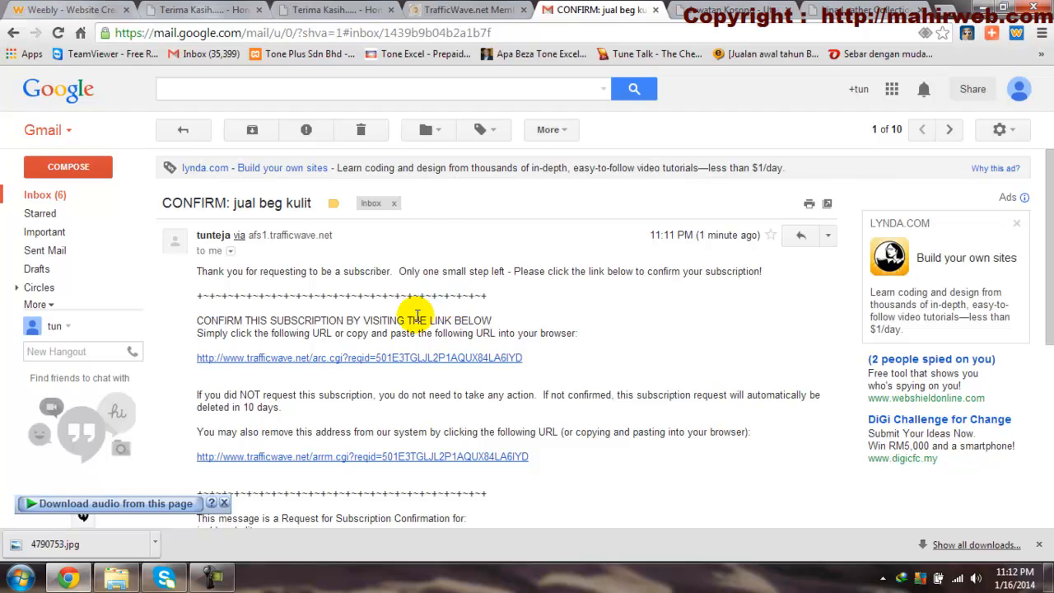
scroll(420, 255, down, 2)
scroll(250, 247, up, 1)
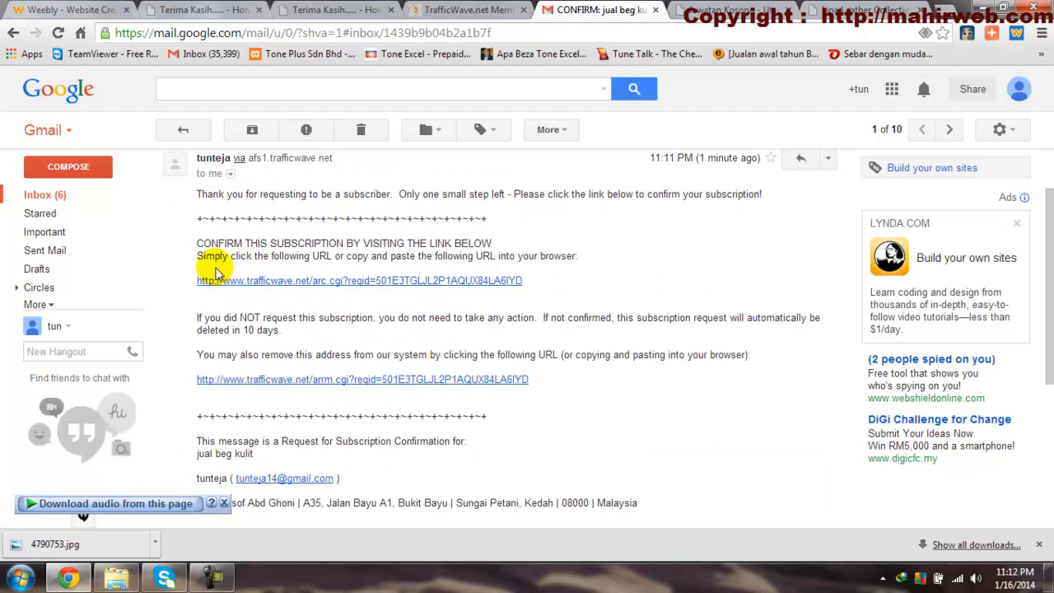
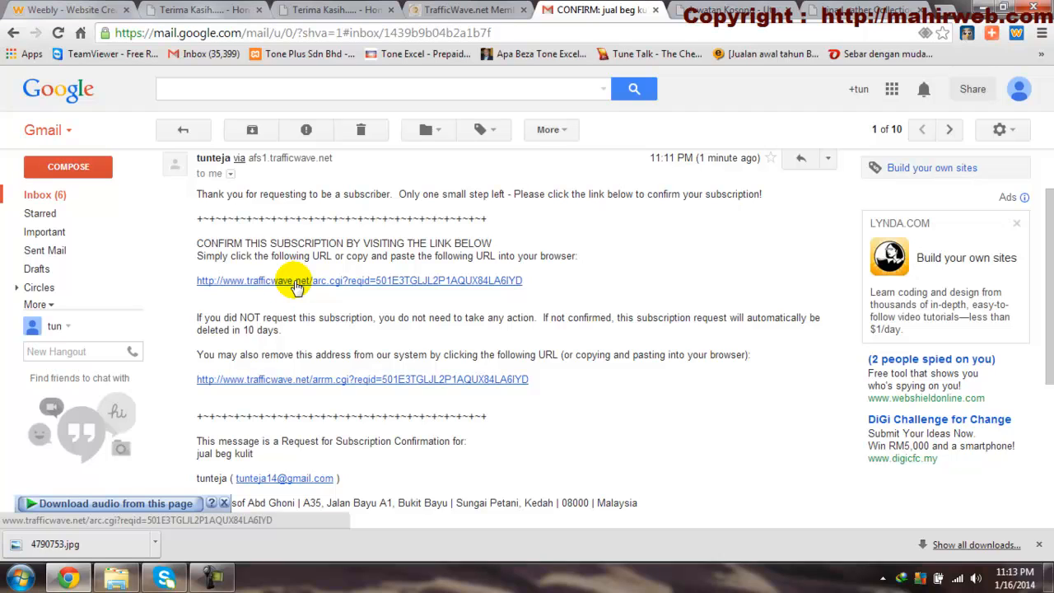
Confirm the jual beg kulit subscription via the trafficwave.net/arc.cgi link in the CONFIRM e-mail.
click(296, 281)
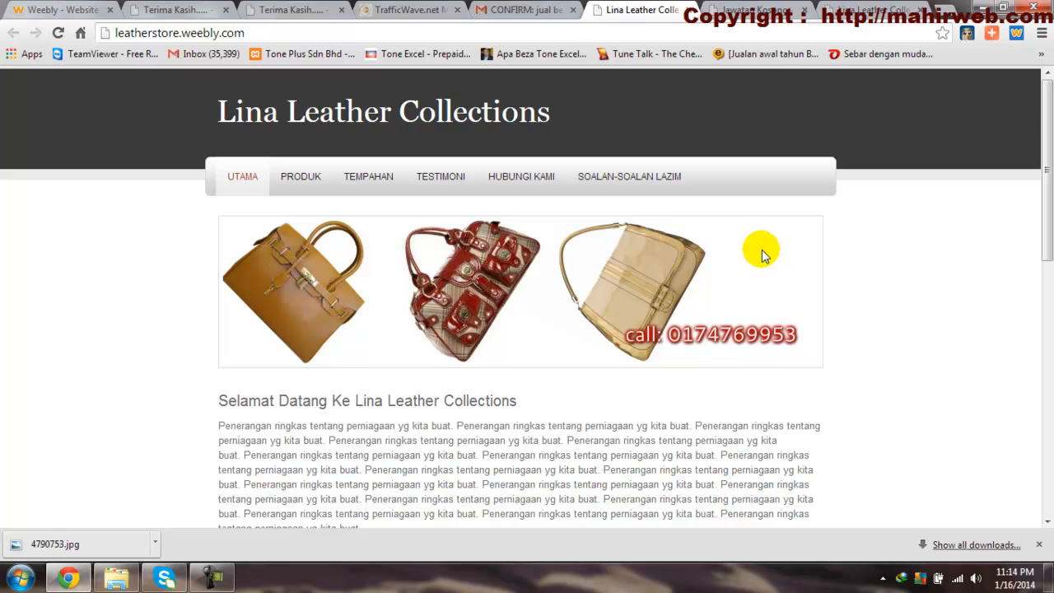
scroll(766, 251, down, 10)
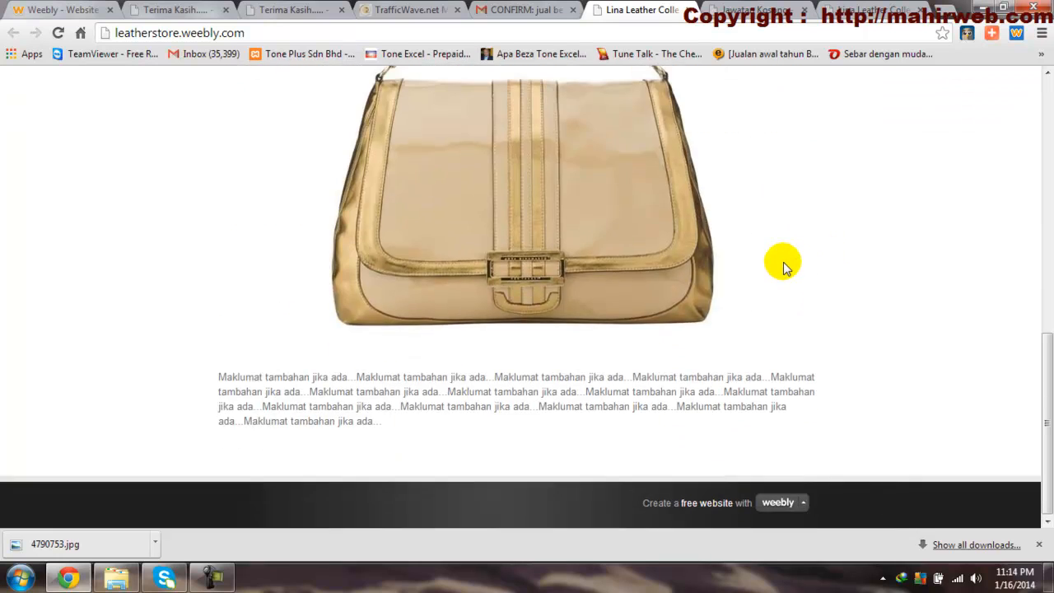
scroll(784, 264, up, 10)
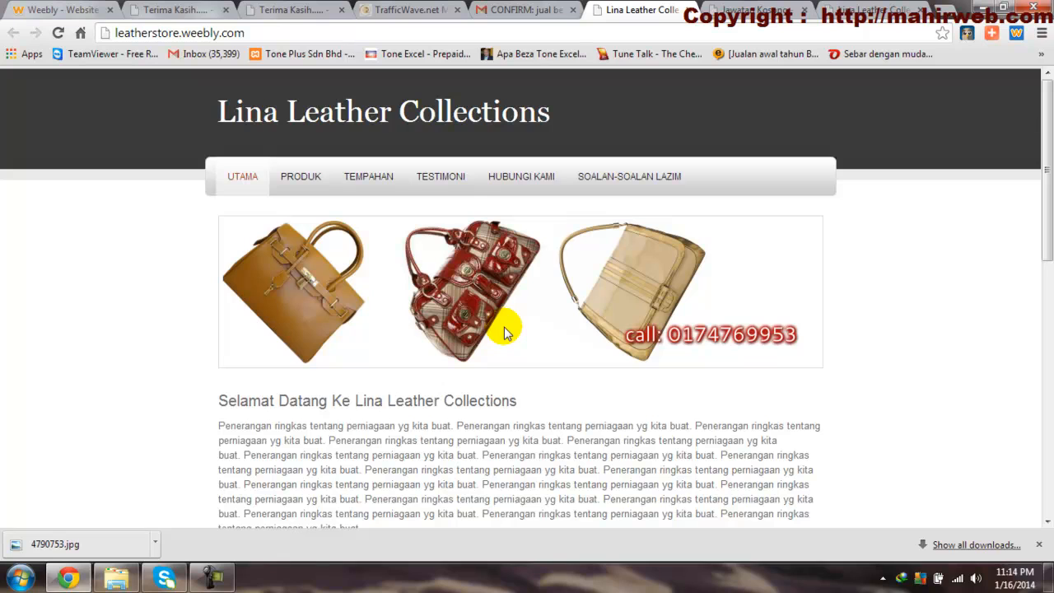
click(517, 11)
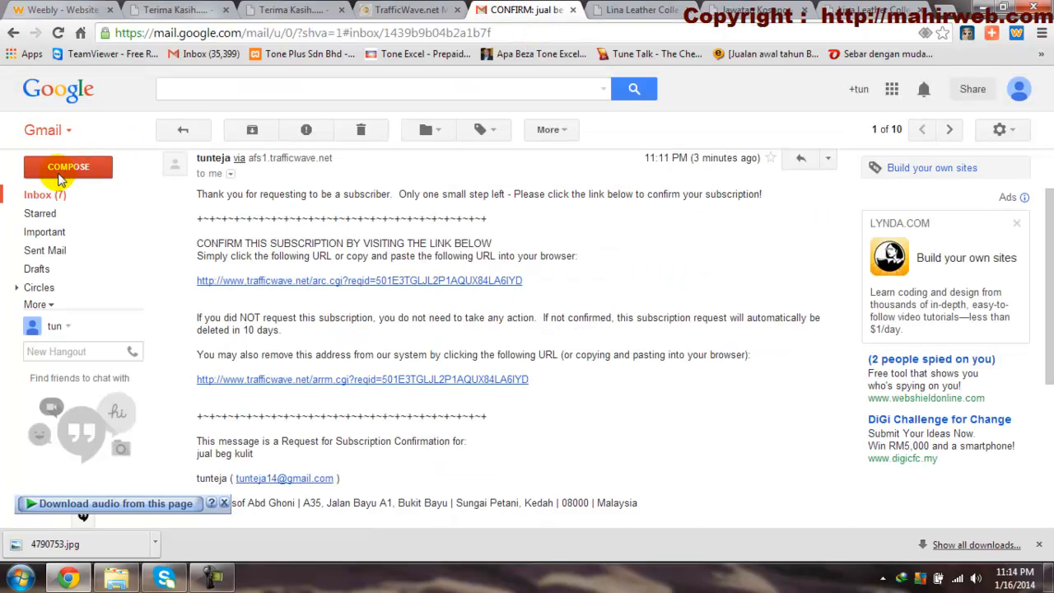
click(38, 200)
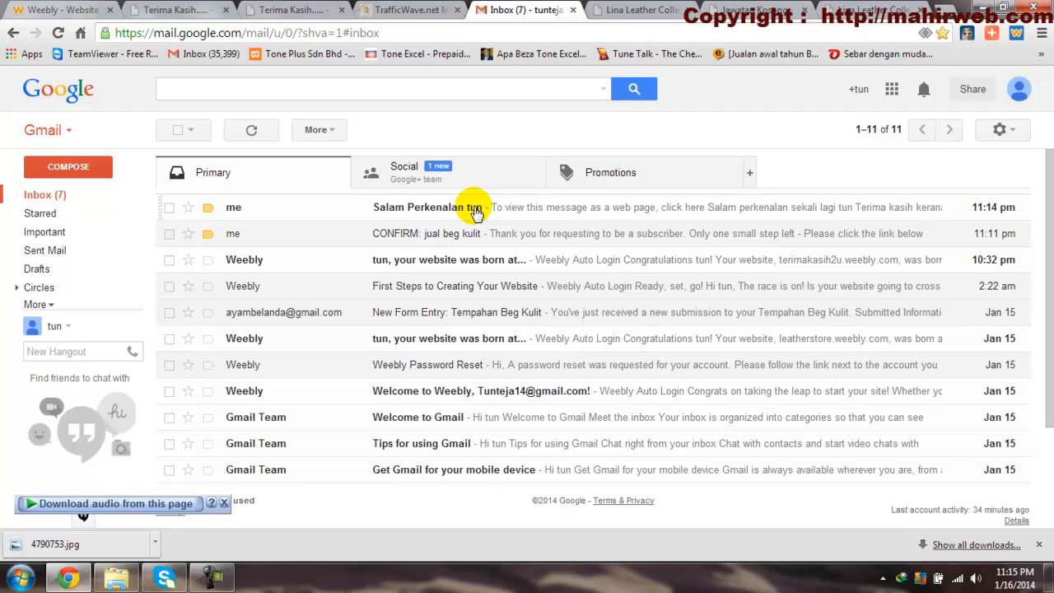
Open the 'Salam Perkenalan' e-mail and review its greeting name, contact phone number and 'Jumpa lagi' sign-off.
click(433, 210)
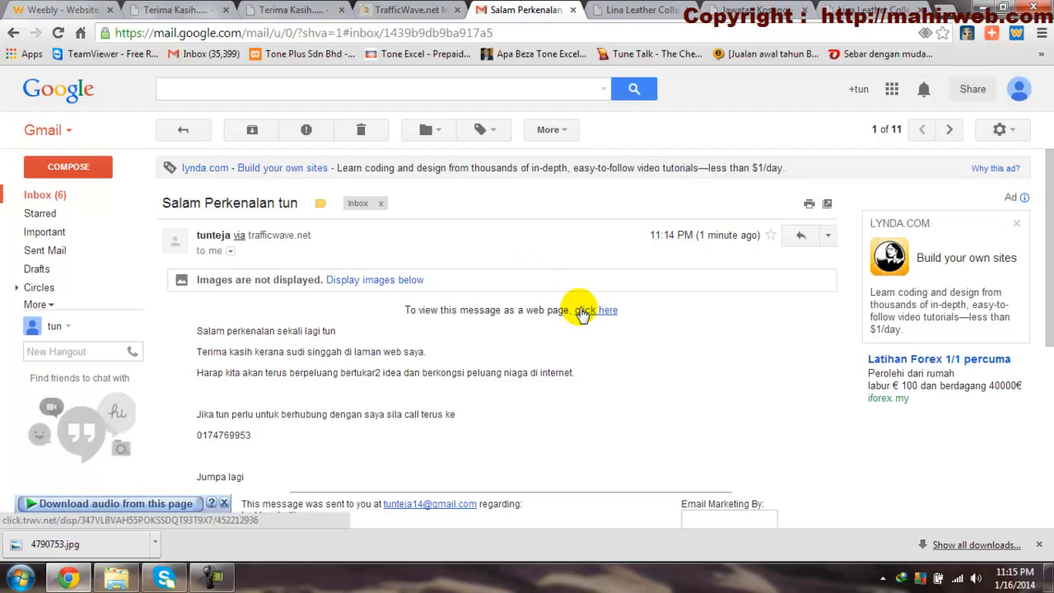
scroll(527, 271, down, 3)
scroll(442, 294, up, 2)
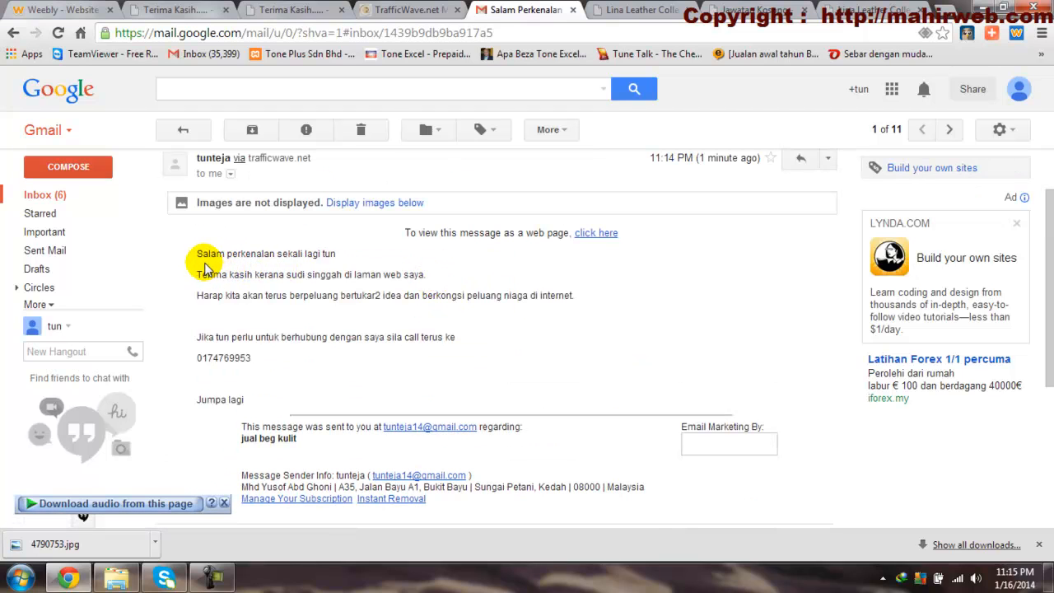
double_click(327, 254)
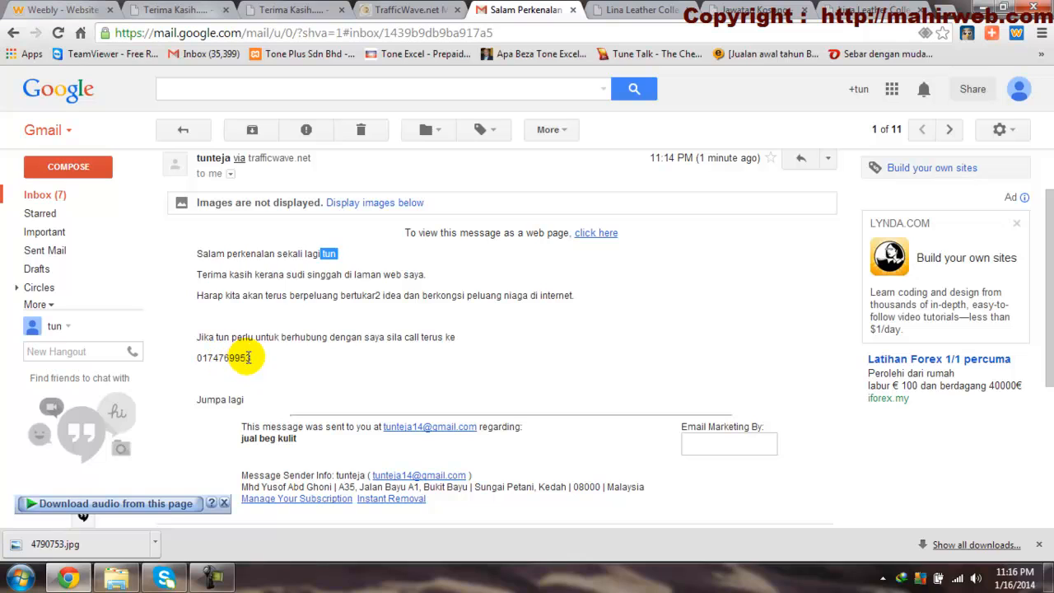
drag(254, 357, 197, 359)
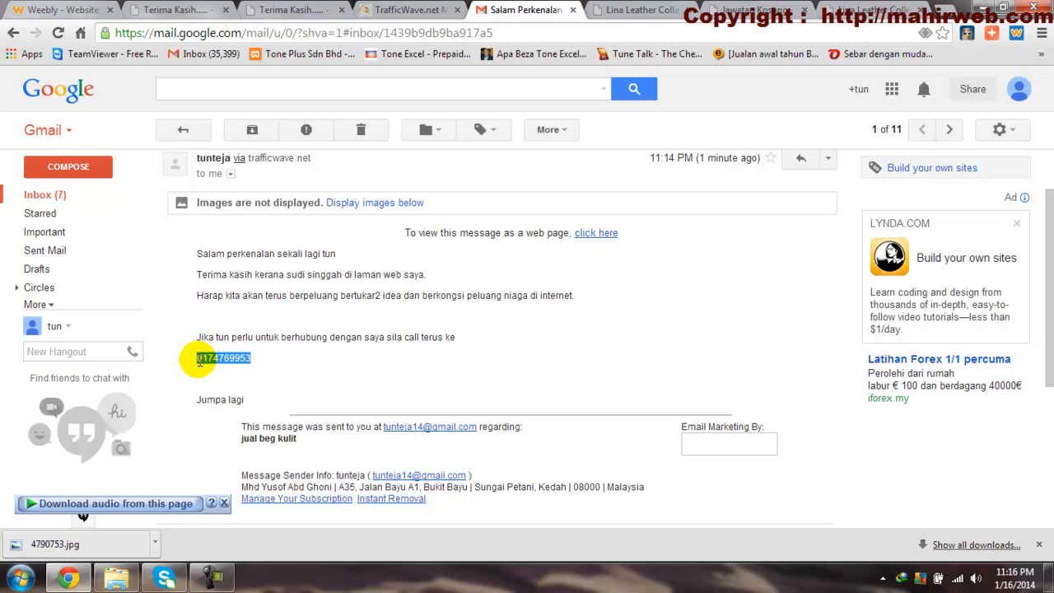
click(286, 362)
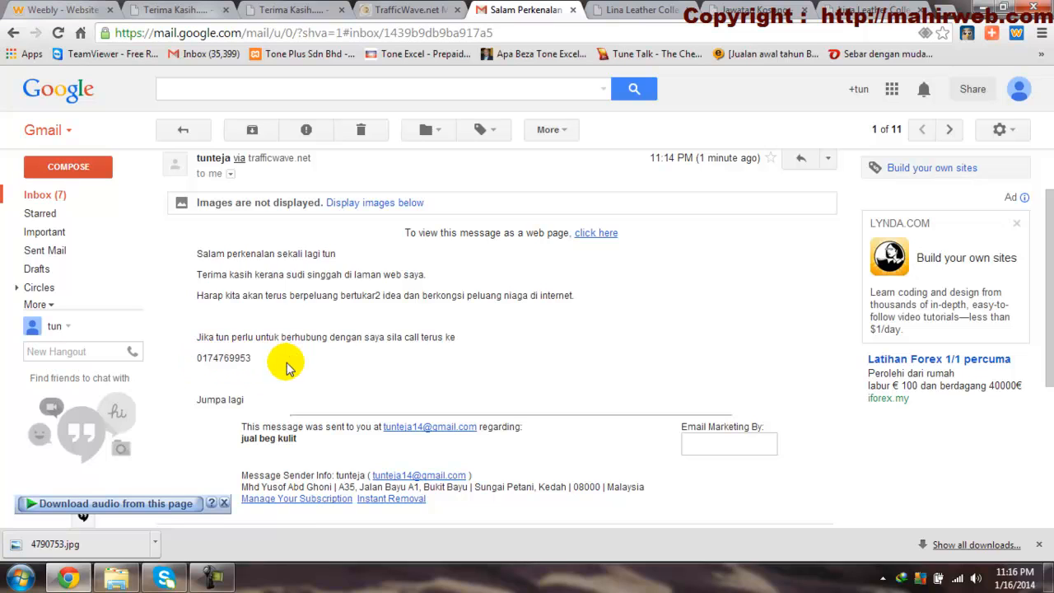
scroll(280, 365, down, 1)
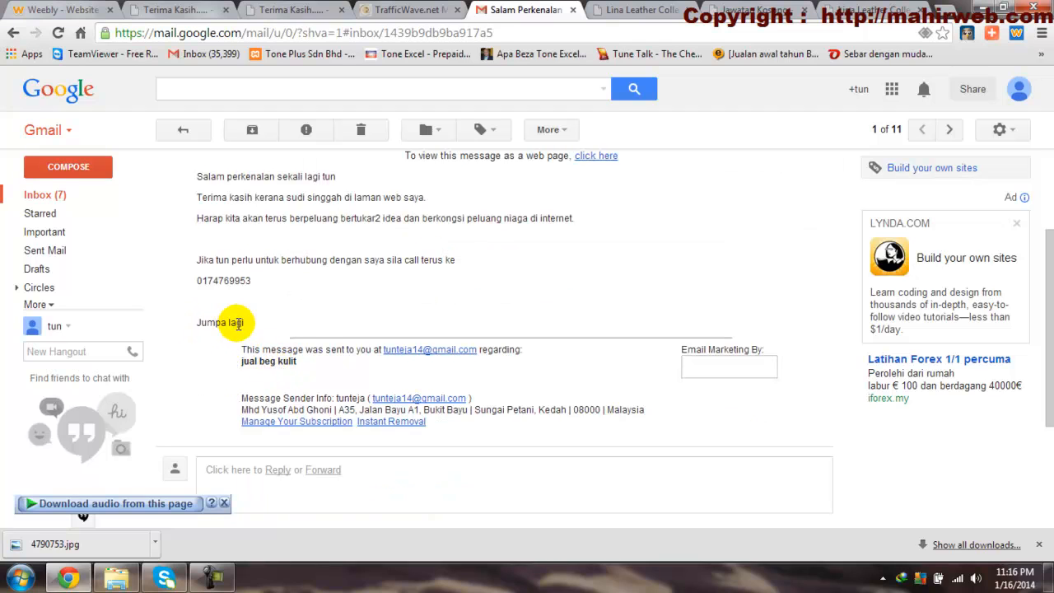
scroll(378, 297, up, 2)
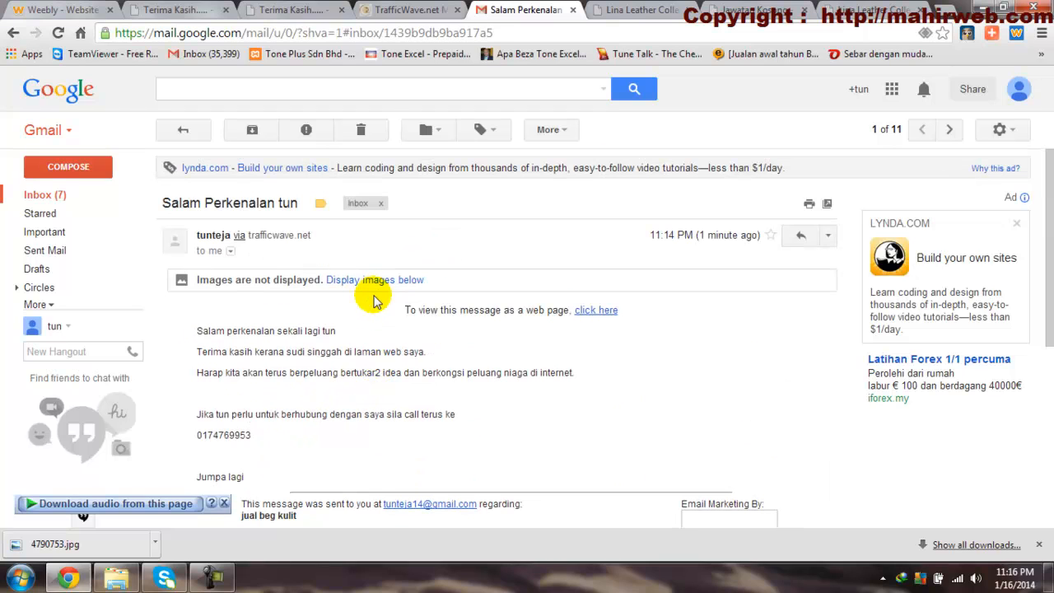